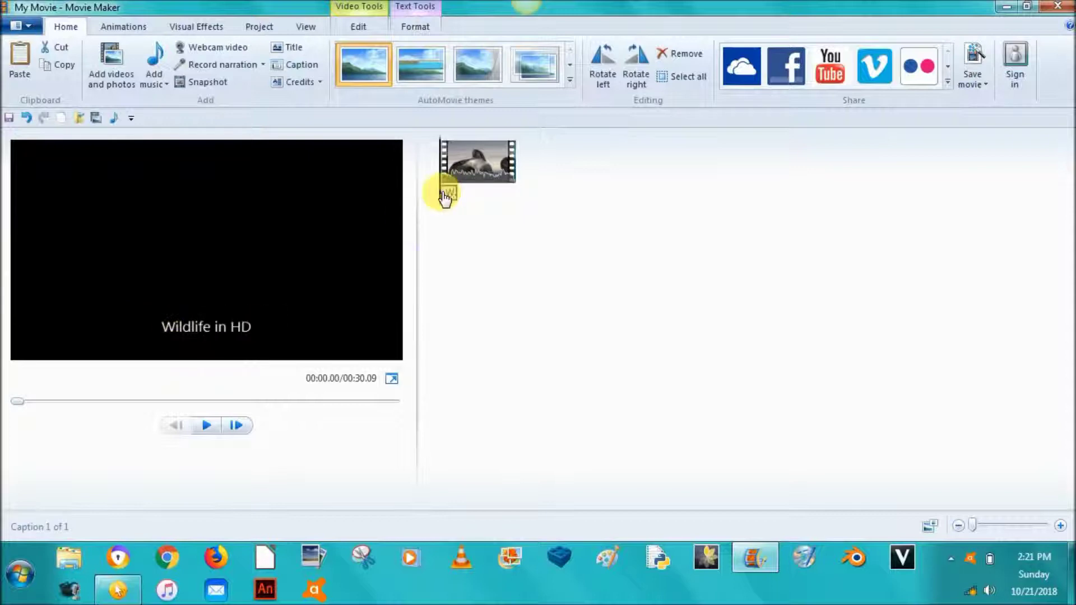
# Remove the "Wildlife in HD" caption from beneath the video clip in the storyboard
pyautogui.moveTo(440, 194); pyautogui.dragTo(446, 199)
pyautogui.click(447, 195)
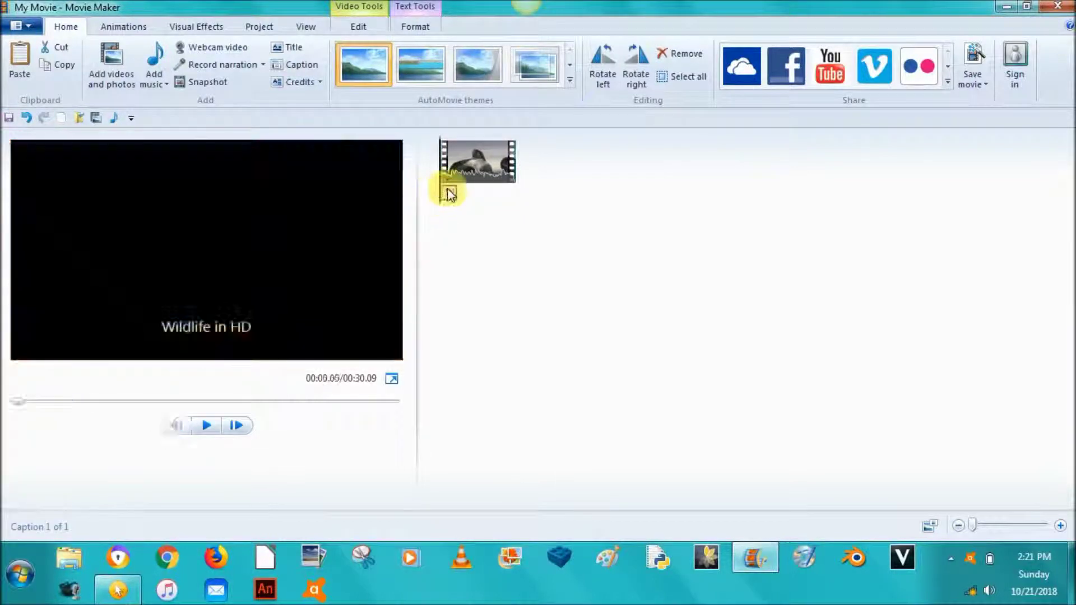
pyautogui.rightClick(449, 192)
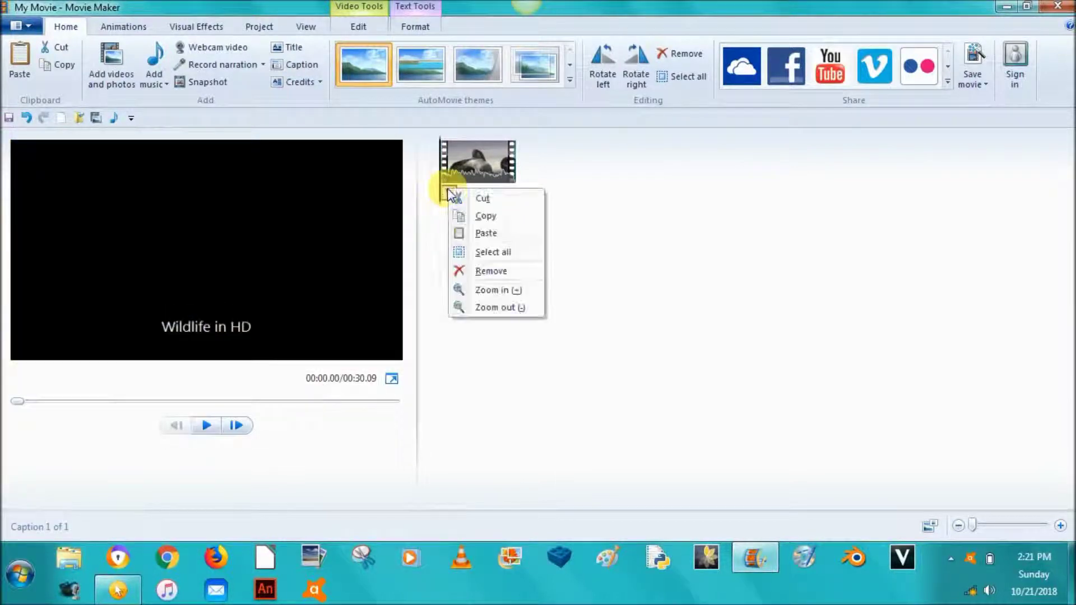
pyautogui.click(483, 272)
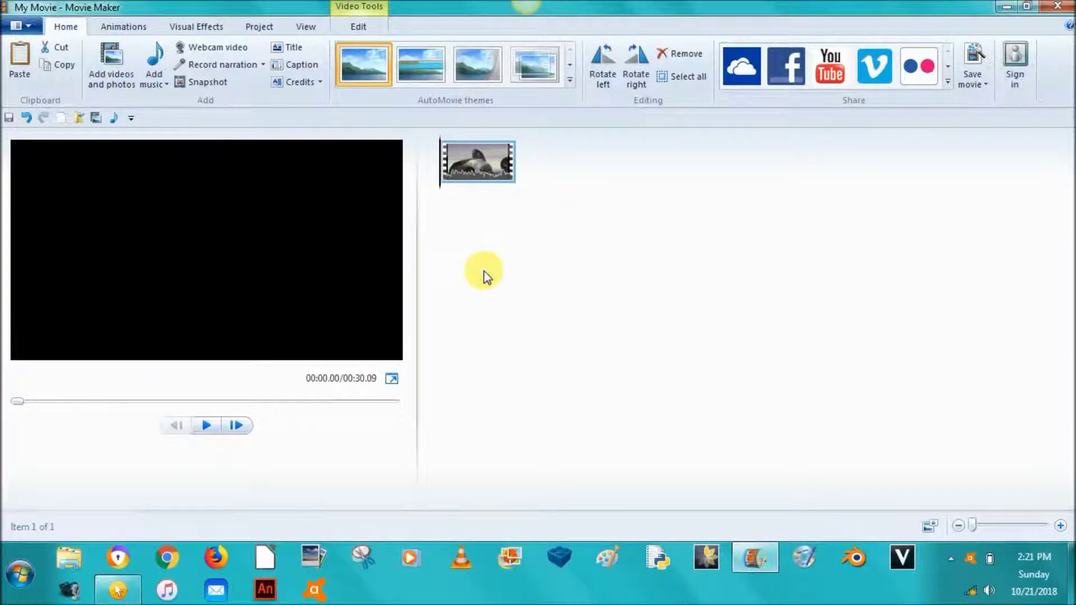
pyautogui.rightClick(468, 167)
pyautogui.press('Escape')
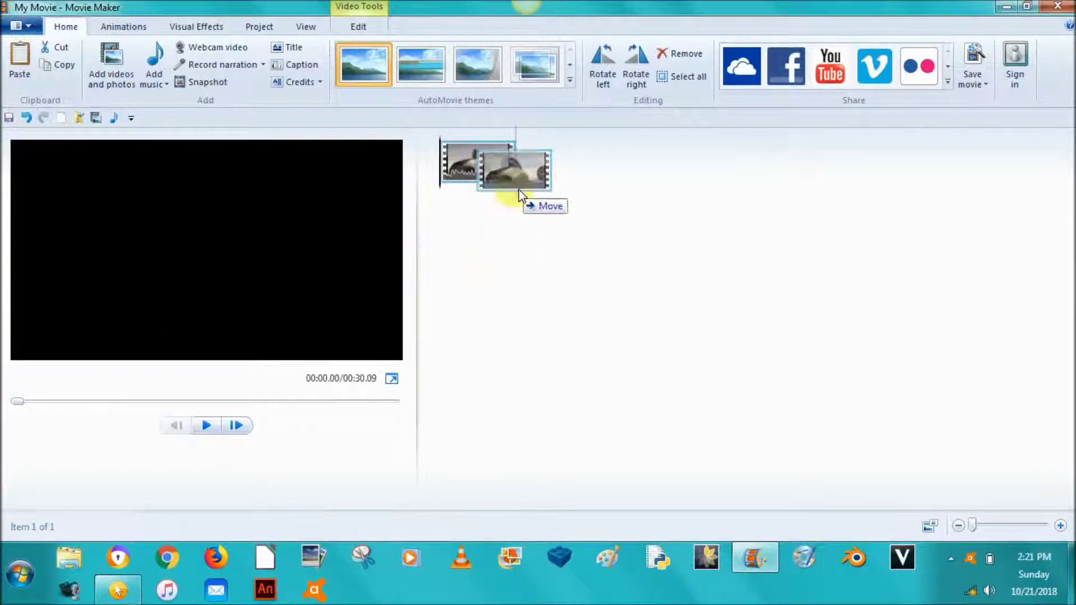
# Add the Chrysanthemum, Desert and Koala photos from the Sample Videos folder to the movie
pyautogui.click(110, 61)
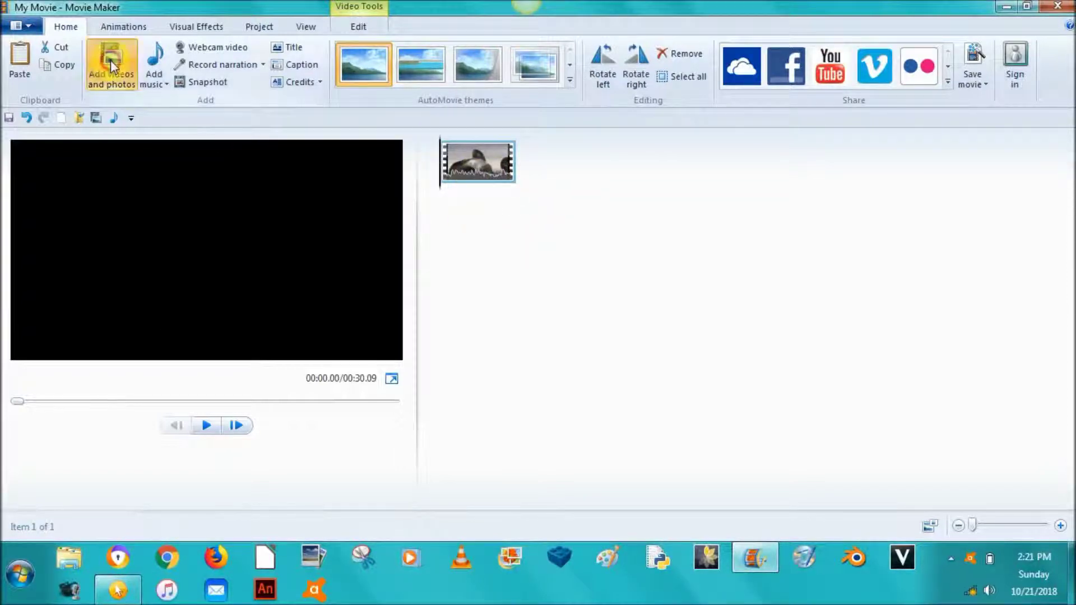
pyautogui.click(127, 150)
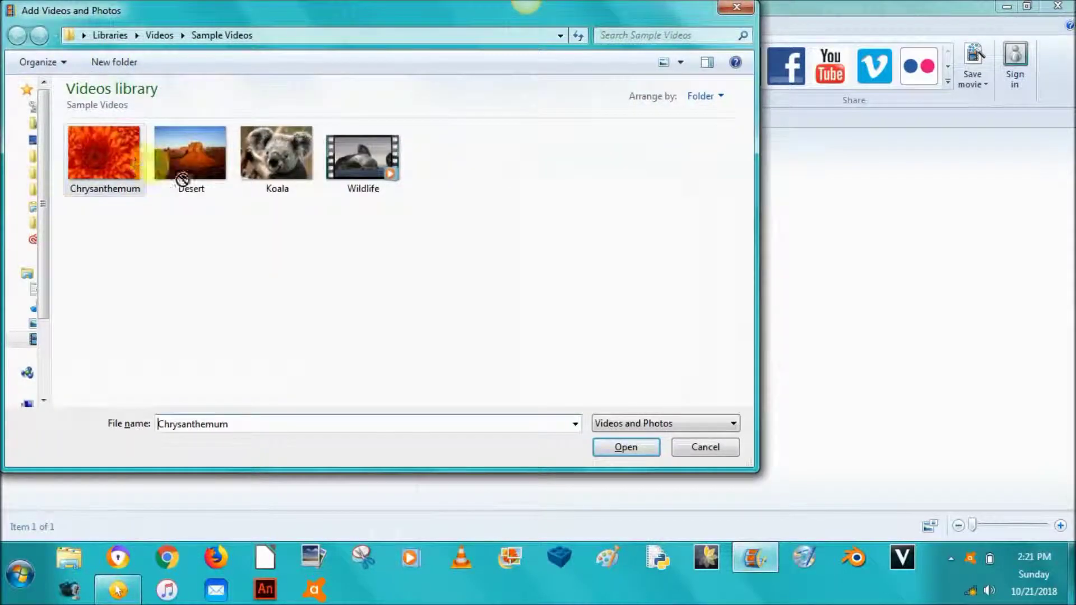
pyautogui.click(117, 147)
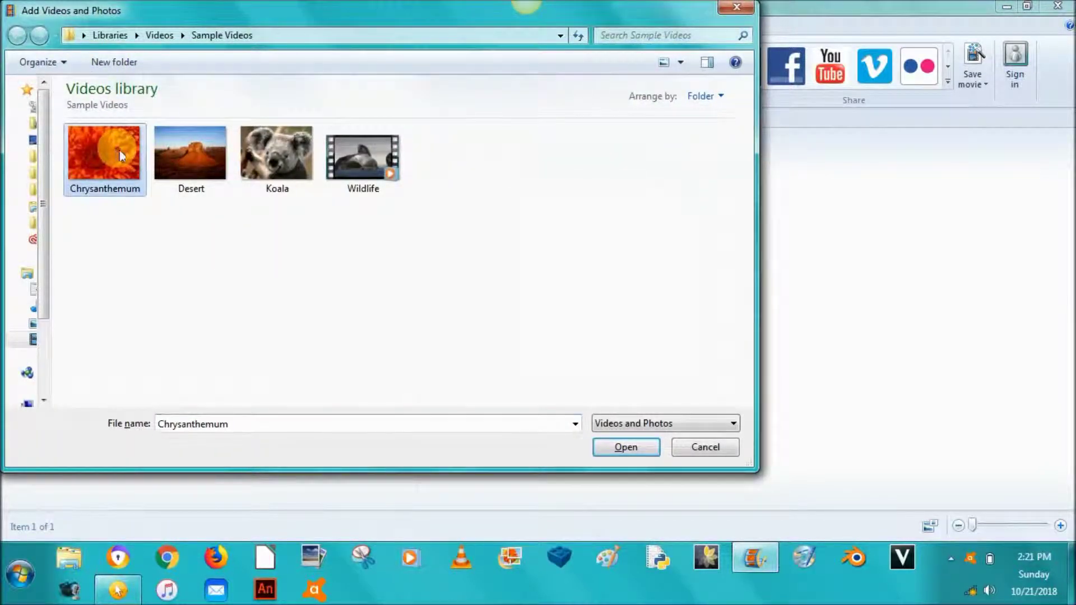
pyautogui.keyDown('ctrl'); pyautogui.click(189, 158); pyautogui.keyUp('ctrl')
pyautogui.keyDown('ctrl'); pyautogui.click(257, 179); pyautogui.keyUp('ctrl')
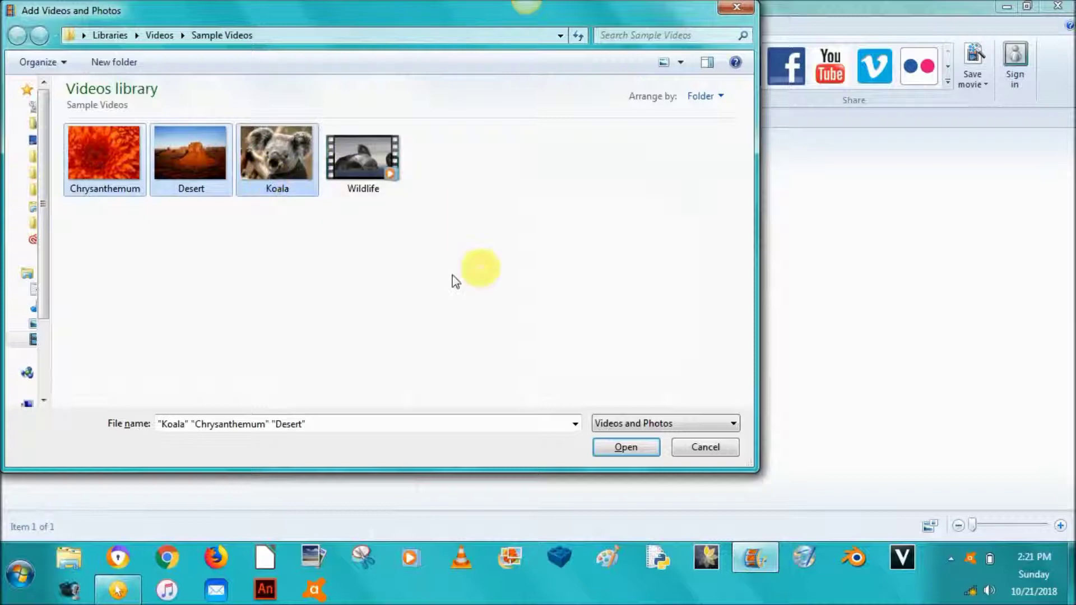
pyautogui.click(620, 449)
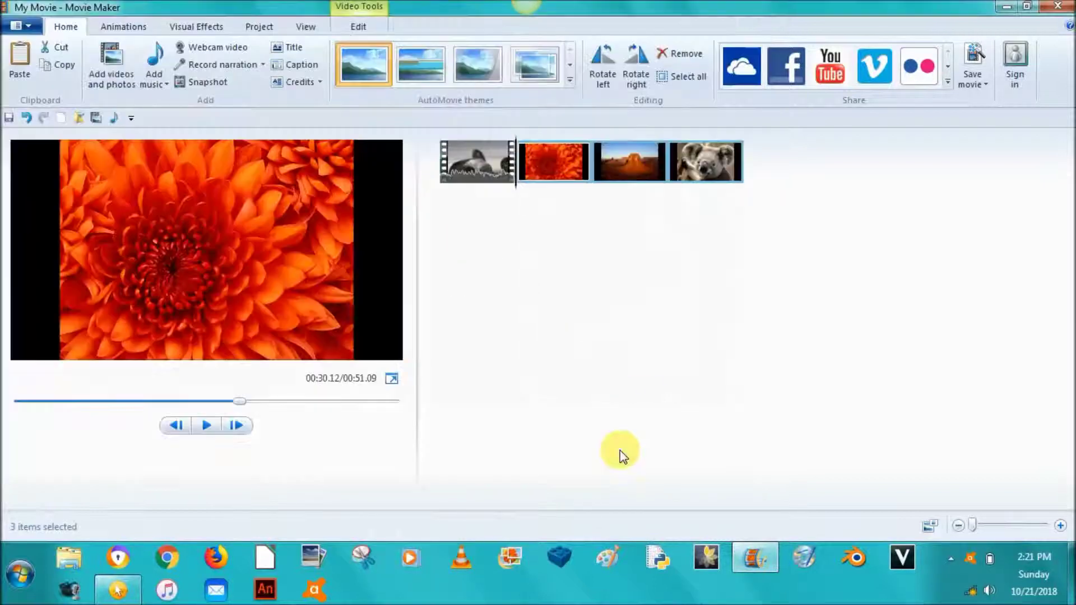
# Reorder the photos after the video clip so they run Koala, Chrysanthemum, Desert
pyautogui.moveTo(571, 183)
pyautogui.mouseDown()
pyautogui.moveTo(552, 168)
pyautogui.moveTo(574, 168)
pyautogui.mouseUp()
pyautogui.moveTo(707, 164); pyautogui.dragTo(535, 163)
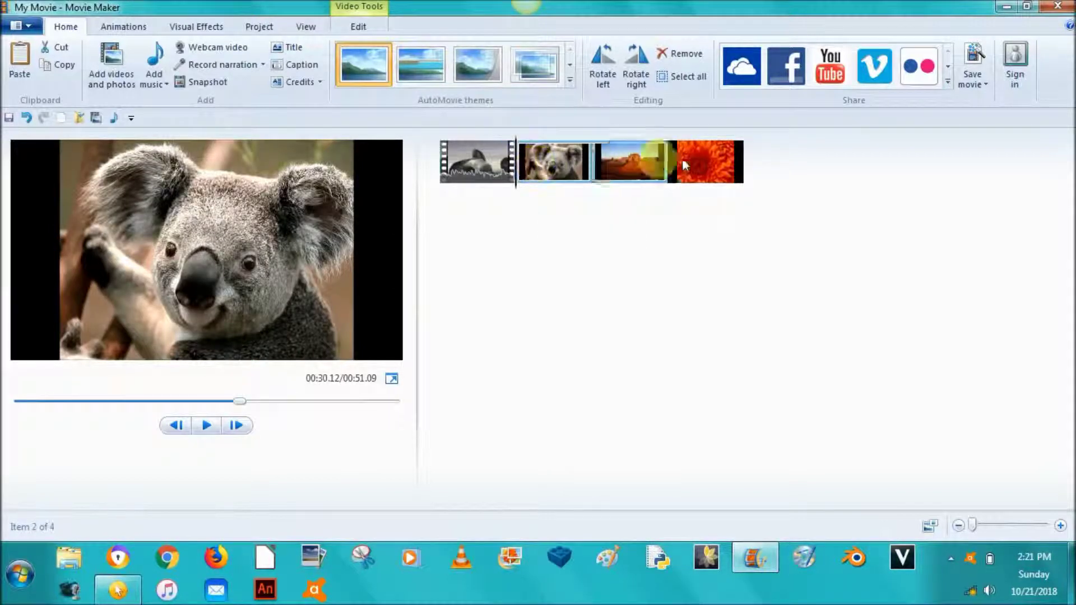
pyautogui.moveTo(689, 166); pyautogui.dragTo(613, 160)
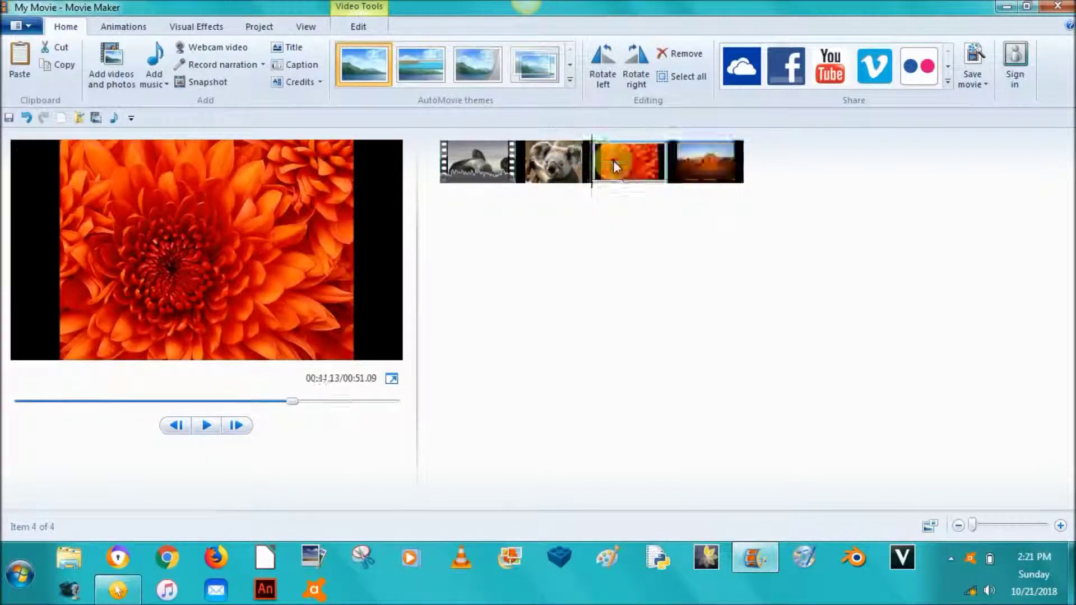
pyautogui.click(554, 165)
pyautogui.click(490, 165)
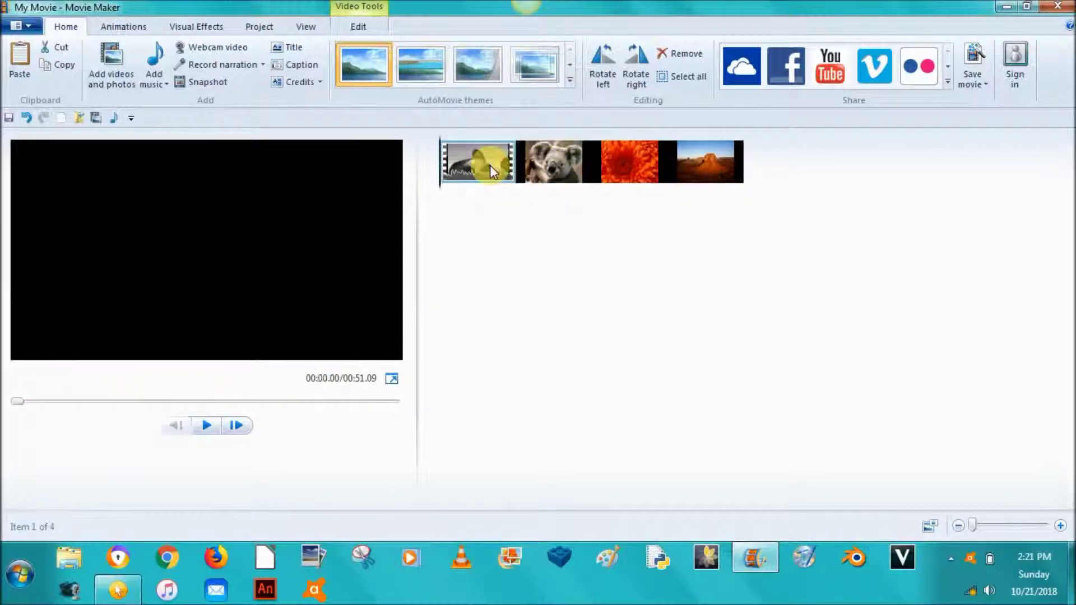
pyautogui.rightClick(487, 162)
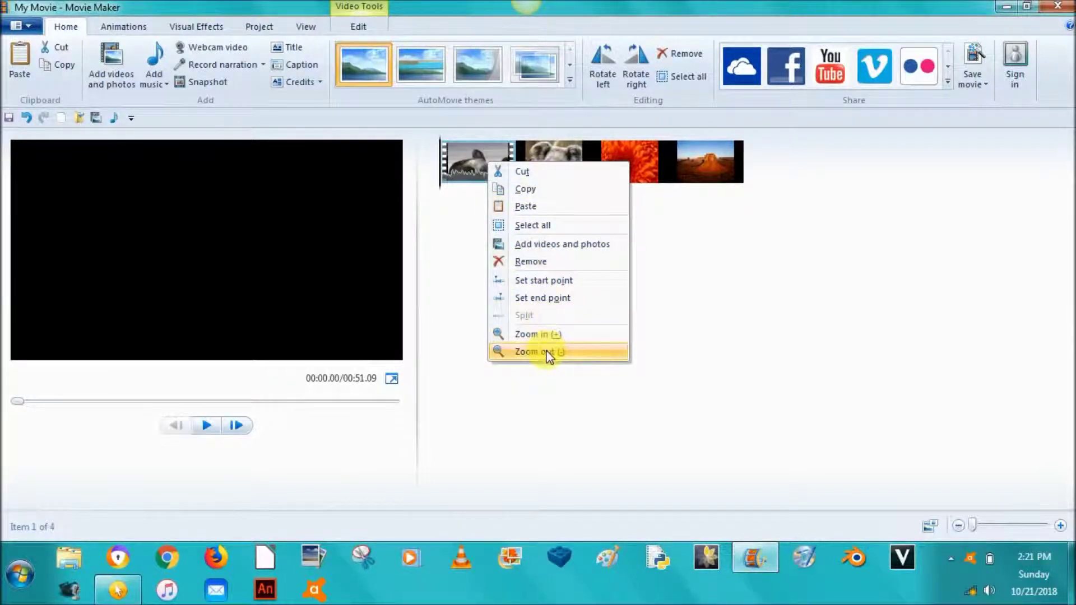
pyautogui.click(538, 158)
pyautogui.click(553, 159)
pyautogui.rightClick(554, 161)
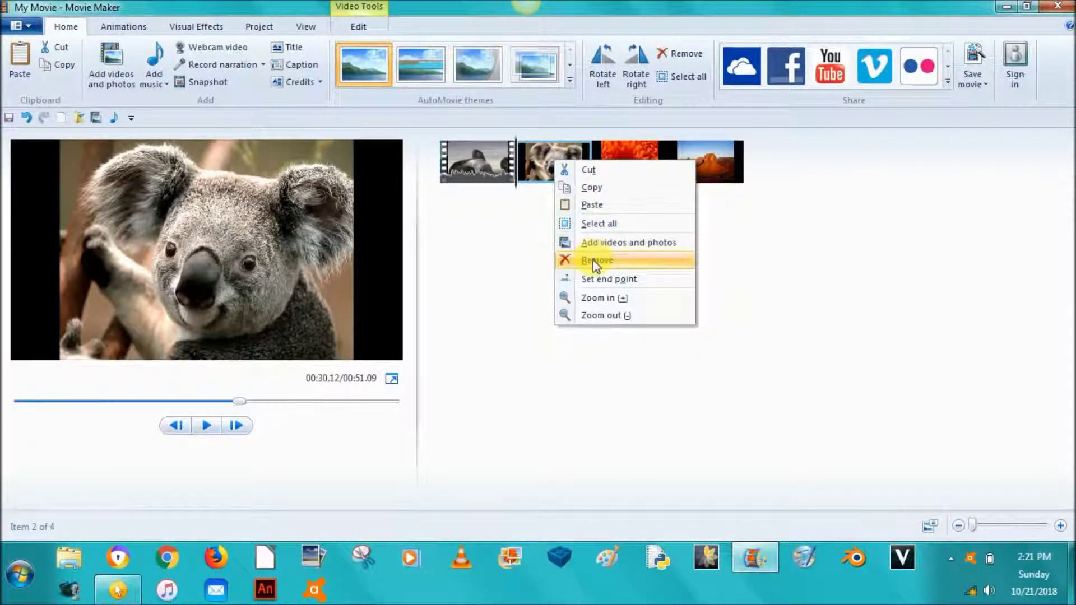
pyautogui.click(481, 300)
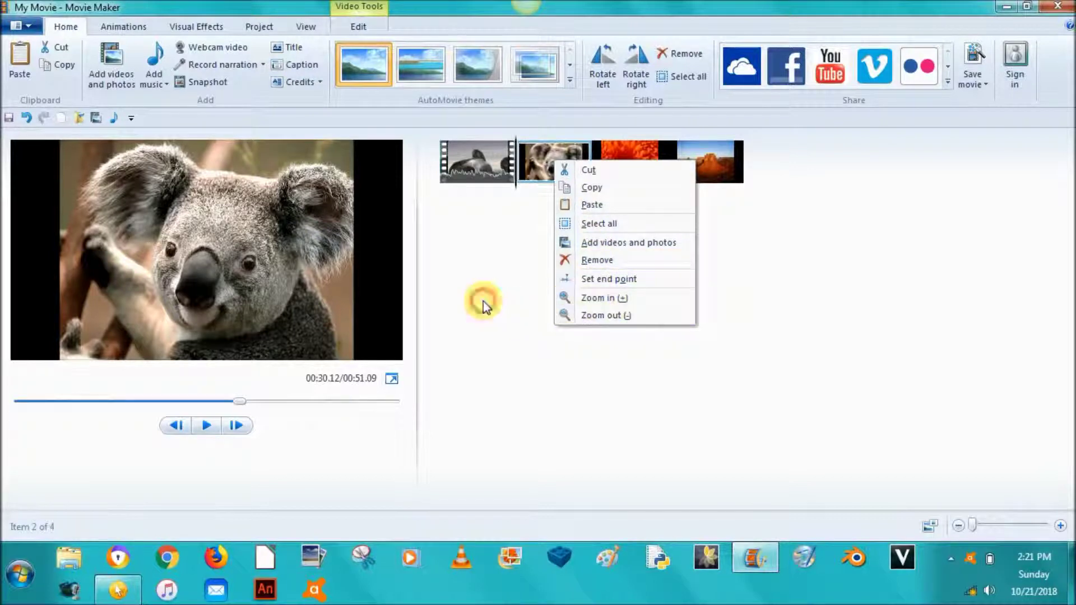
pyautogui.click(482, 162)
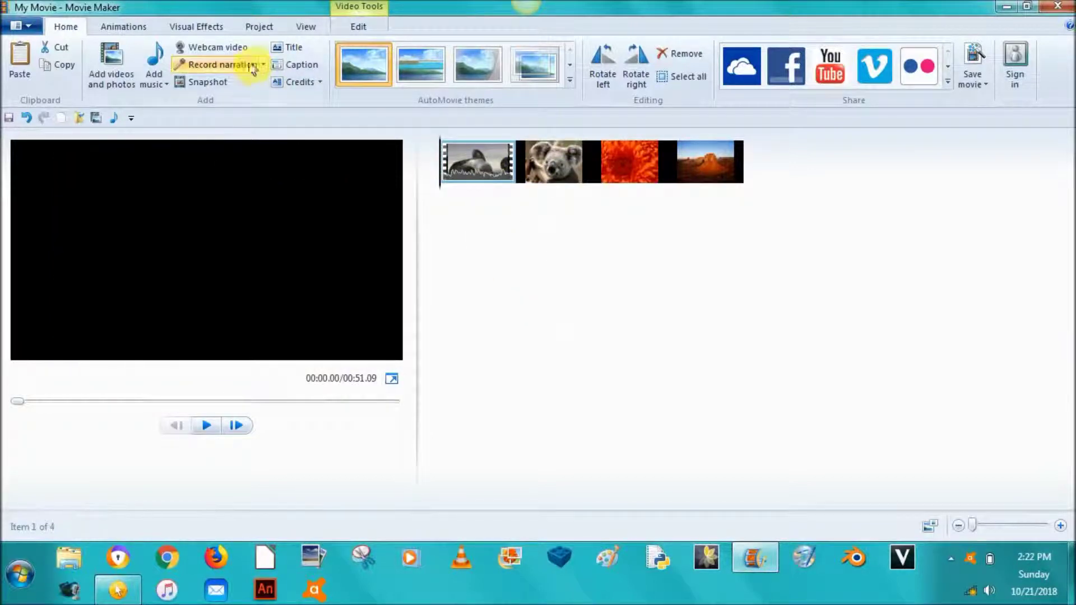
pyautogui.click(160, 82)
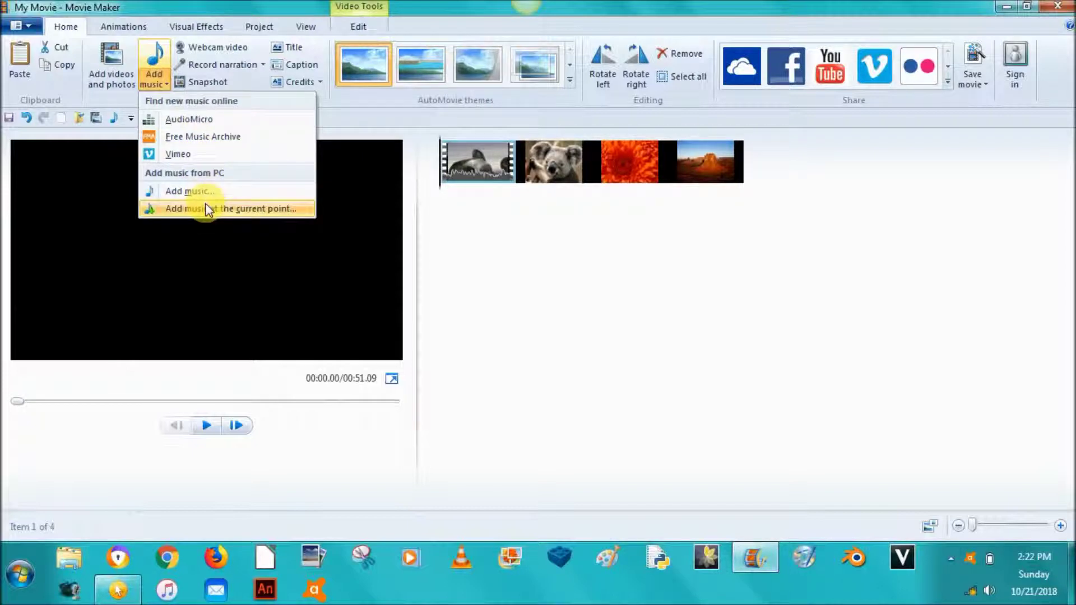
pyautogui.click(253, 50)
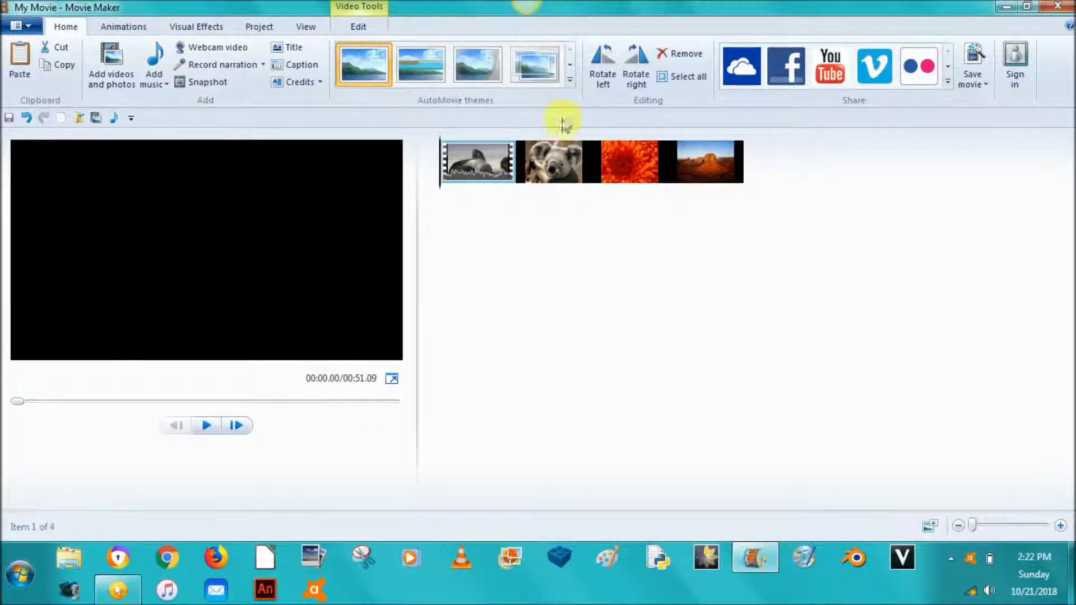
pyautogui.click(264, 65)
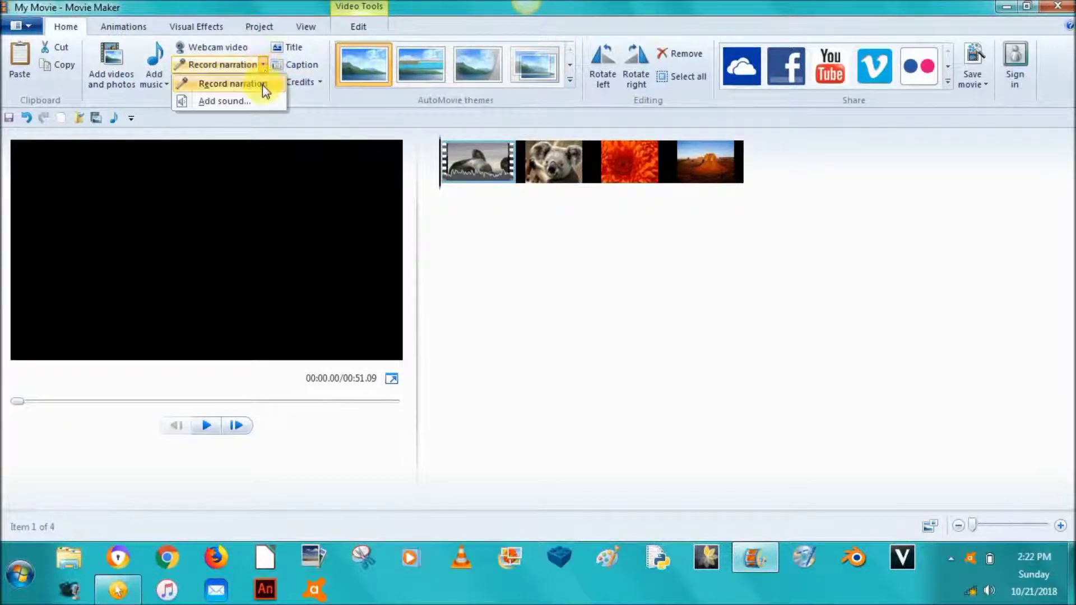
pyautogui.click(223, 65)
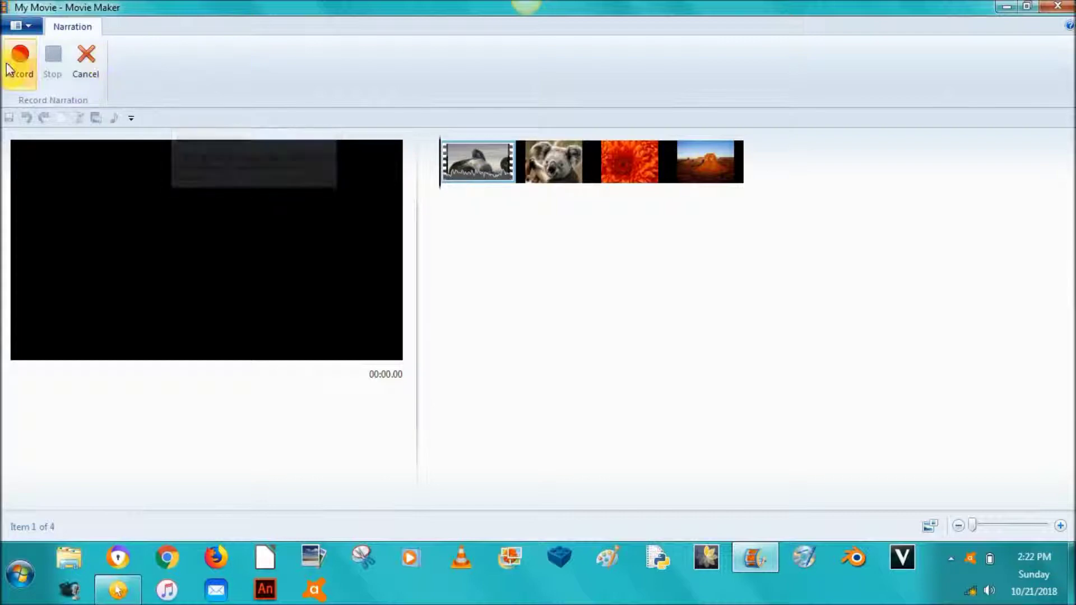
pyautogui.click(85, 59)
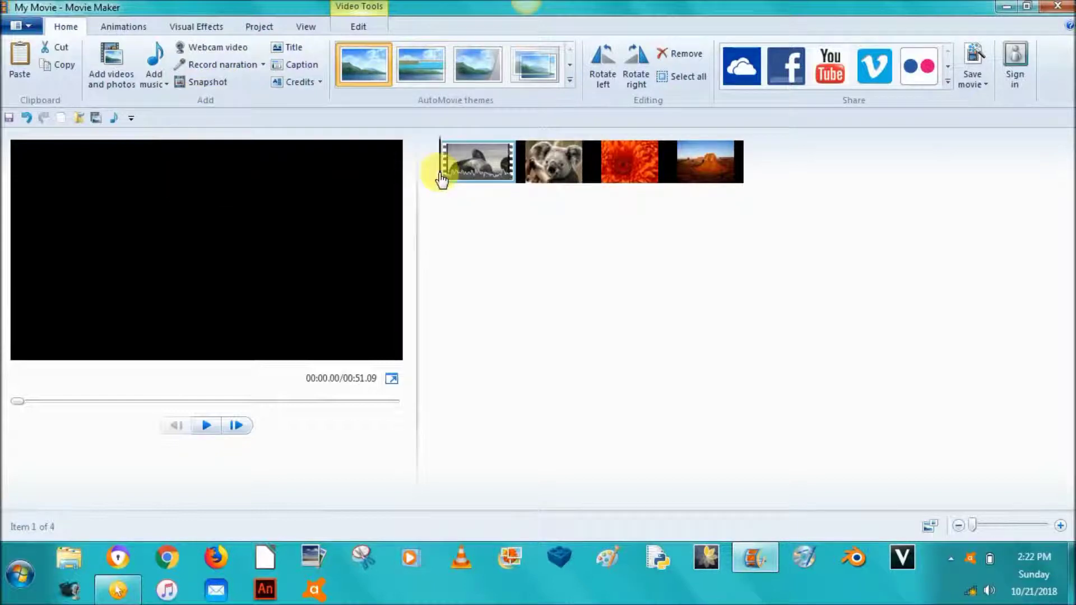
# Take a snapshot of the wildlife video at about 10 seconds and save it as an image
pyautogui.click(454, 179)
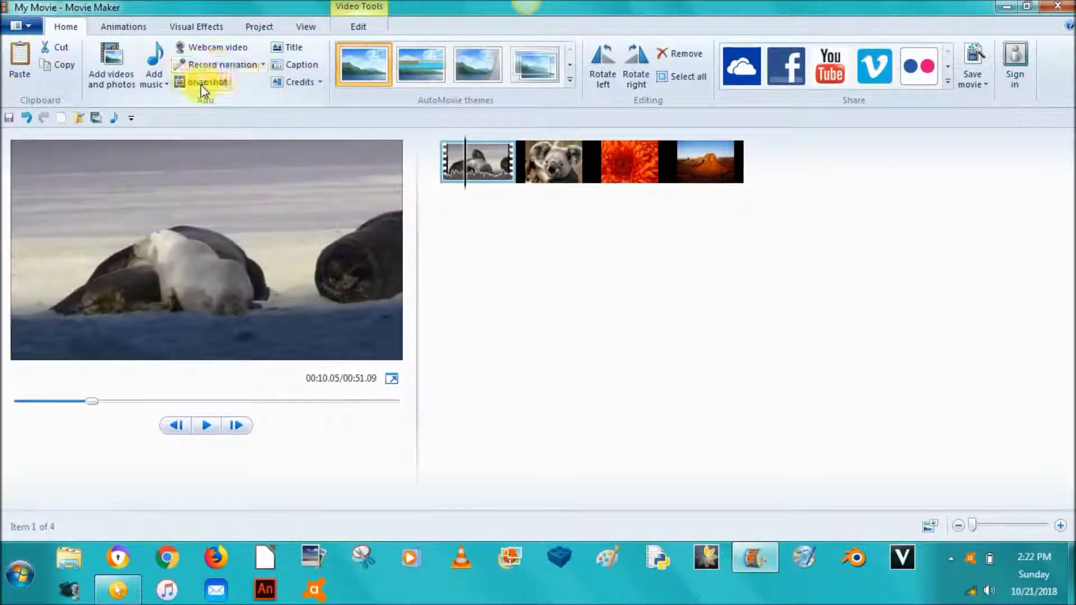
pyautogui.click(200, 84)
pyautogui.click(400, 352)
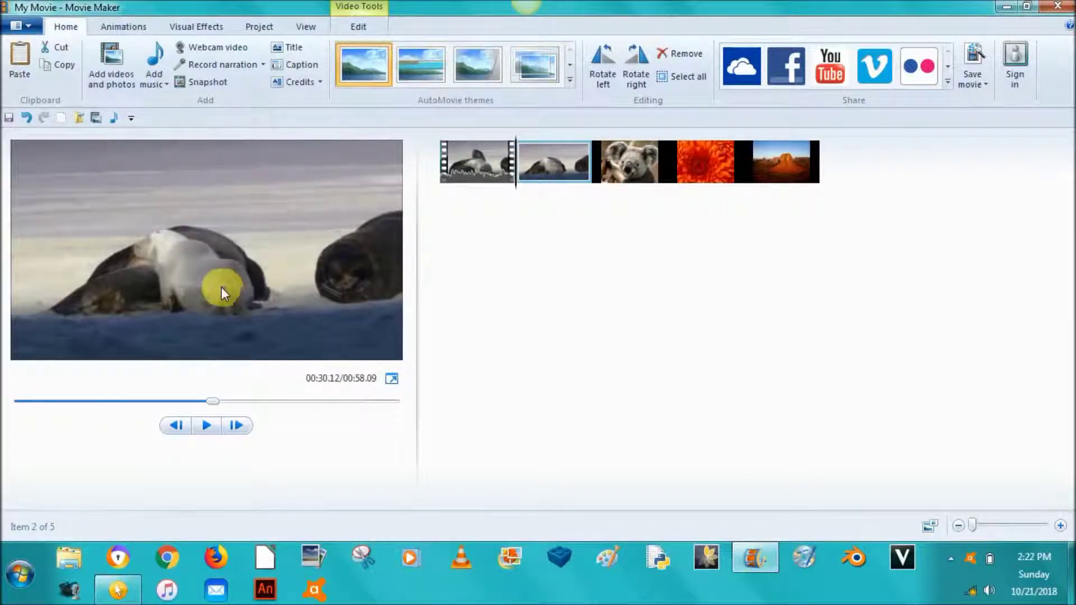
# Move the seal snapshot in the storyboard so it sits between the Koala and Chrysanthemum photos
pyautogui.moveTo(551, 163); pyautogui.dragTo(824, 173)
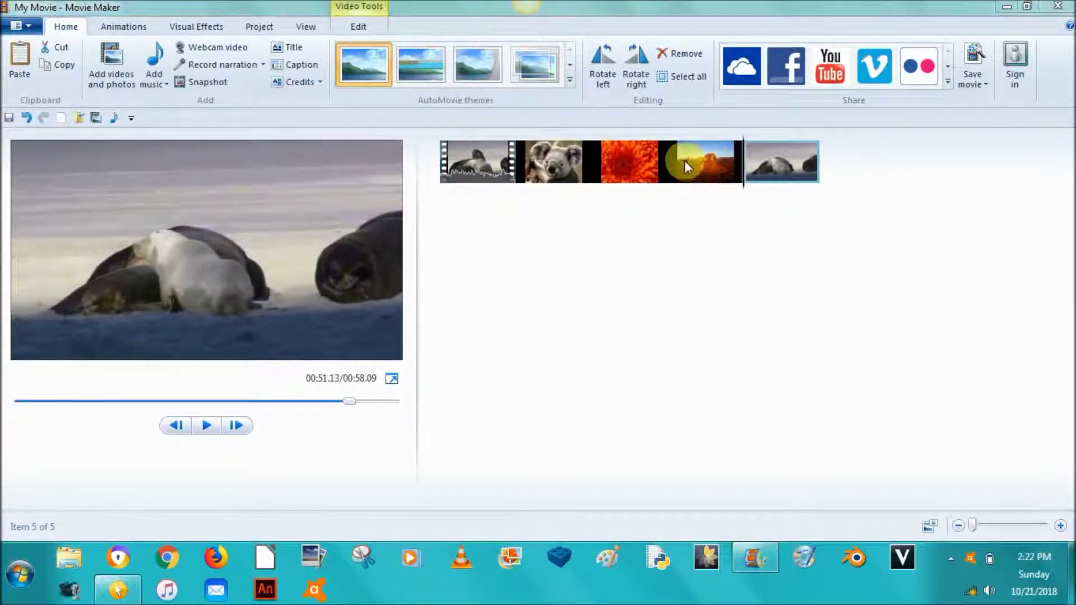
pyautogui.moveTo(782, 167); pyautogui.dragTo(608, 167)
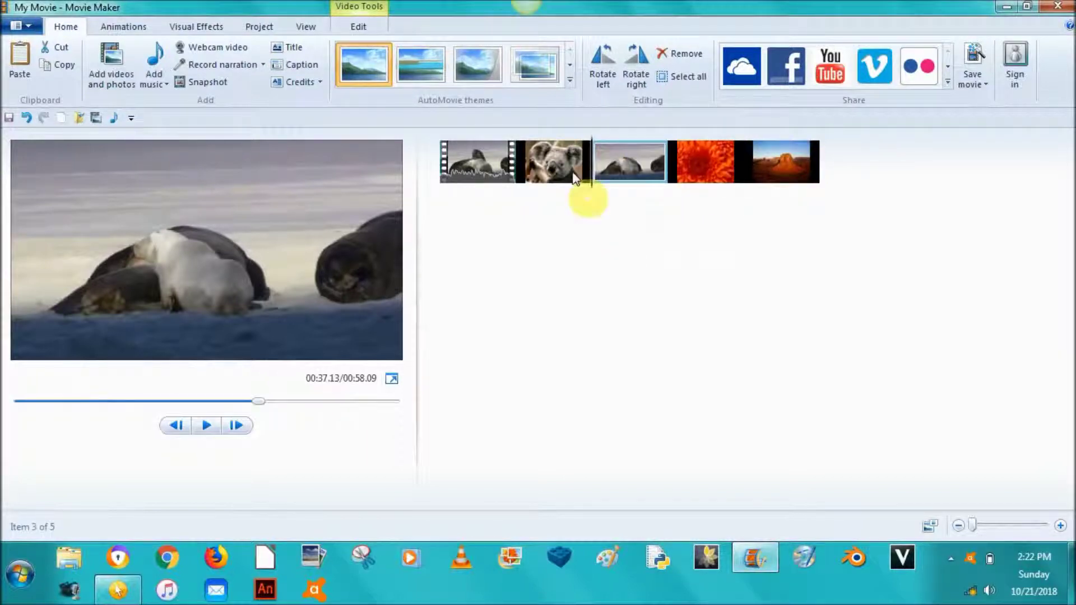
# Insert a title clip before the wildlife video and replace its text with "Animals"
pyautogui.click(543, 162)
pyautogui.click(487, 166)
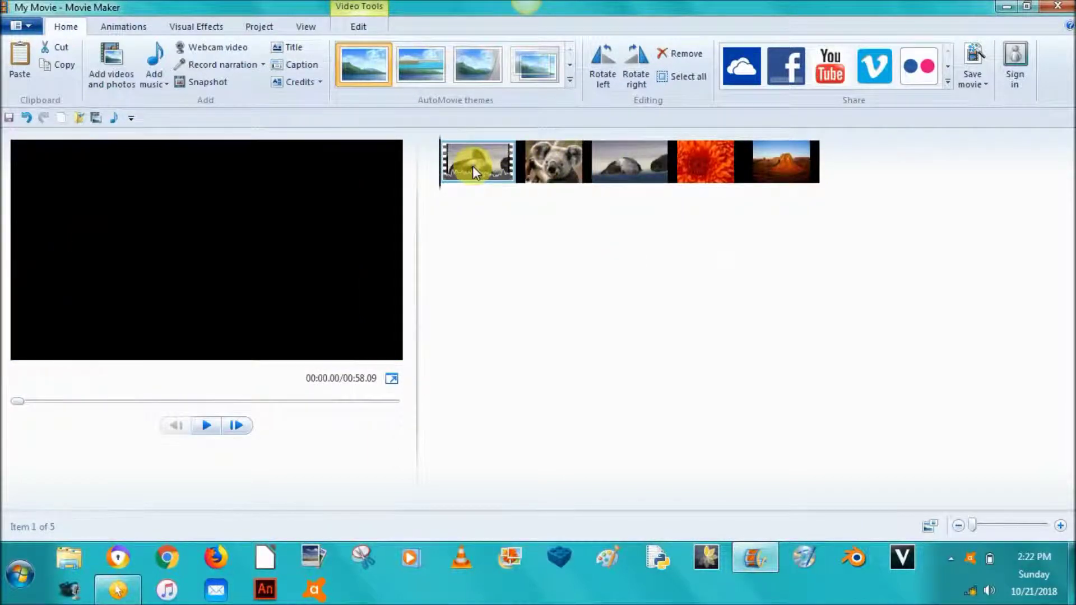
pyautogui.click(296, 51)
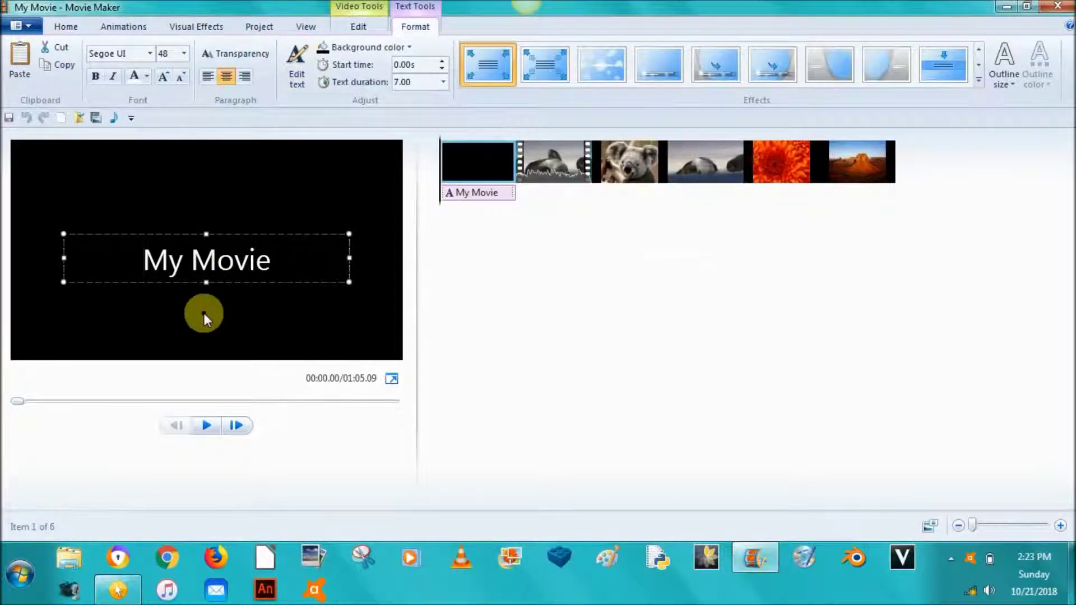
pyautogui.press('BackSpace')
pyautogui.press('BackSpace')
pyautogui.press('BackSpace')
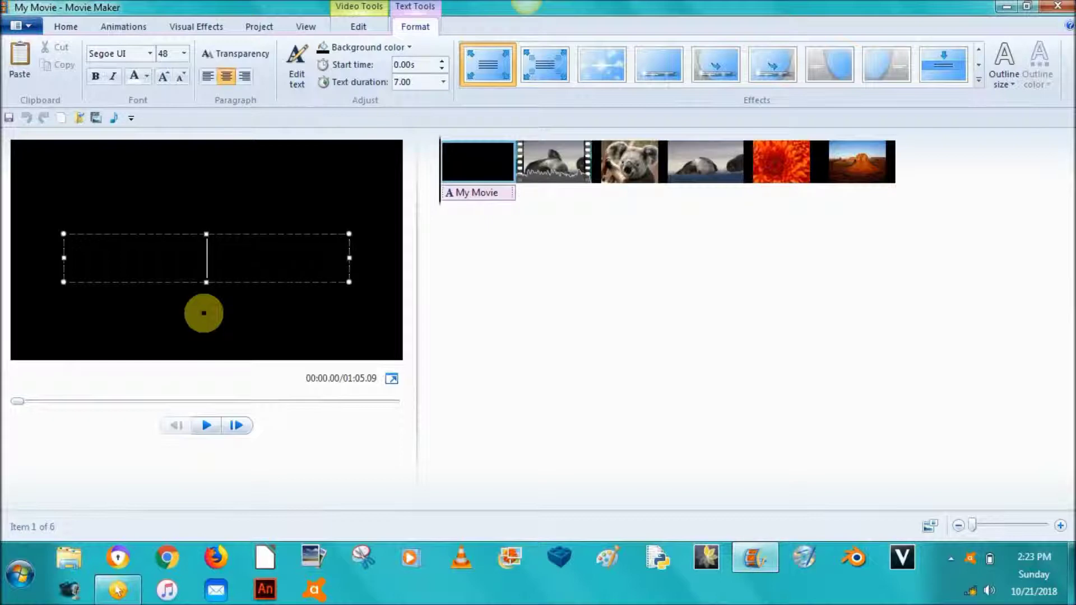
pyautogui.write('Animals')
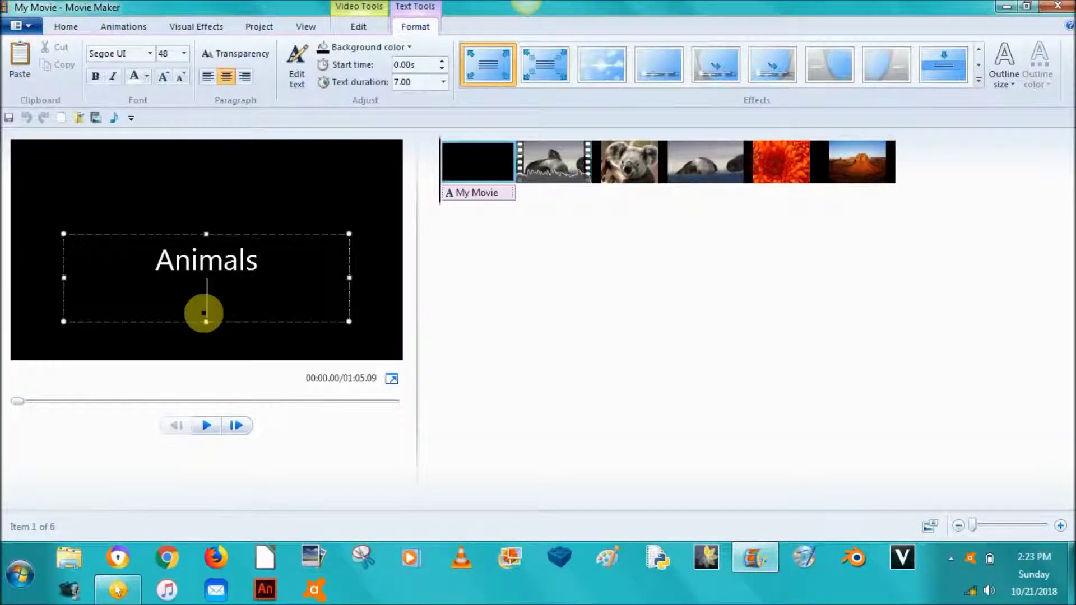
pyautogui.press('BackSpace')
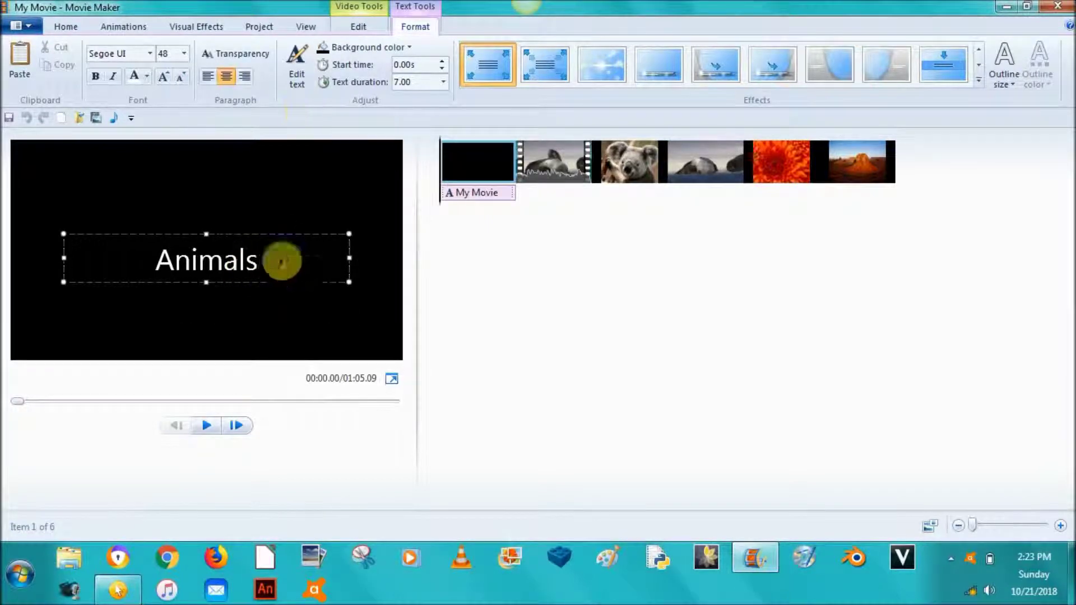
# Centre the "Animals" title text and set its font size to 72
pyautogui.moveTo(281, 257); pyautogui.dragTo(96, 237)
pyautogui.click(207, 77)
pyautogui.click(245, 77)
pyautogui.click(226, 76)
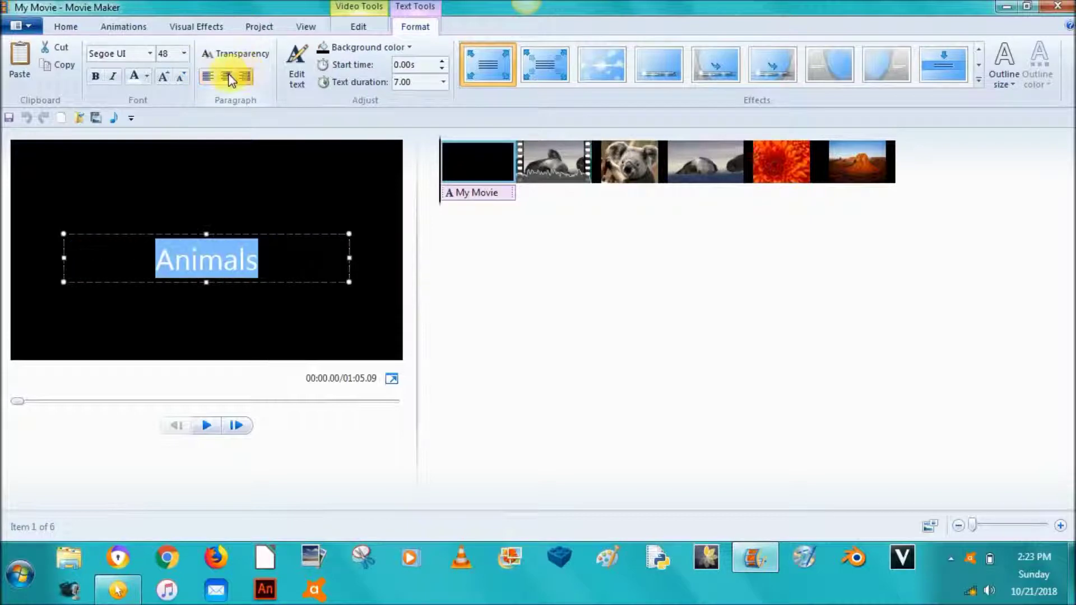
pyautogui.click(180, 77)
pyautogui.click(181, 77)
pyautogui.click(181, 77)
pyautogui.click(163, 76)
pyautogui.click(163, 76)
pyautogui.click(164, 77)
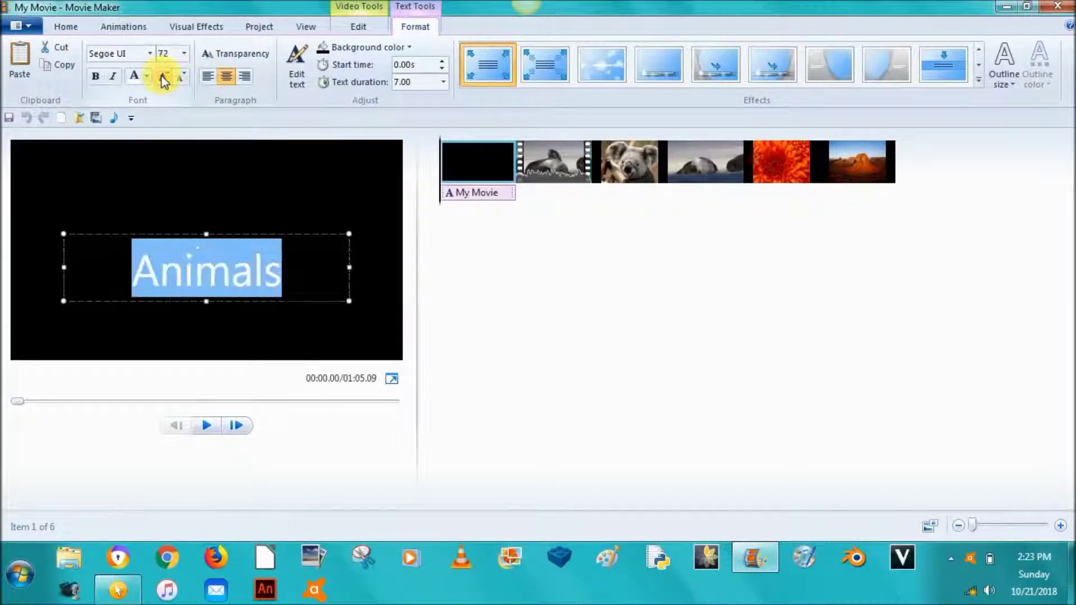
# Format the "Animals" title text in red, bold and italic
pyautogui.click(146, 79)
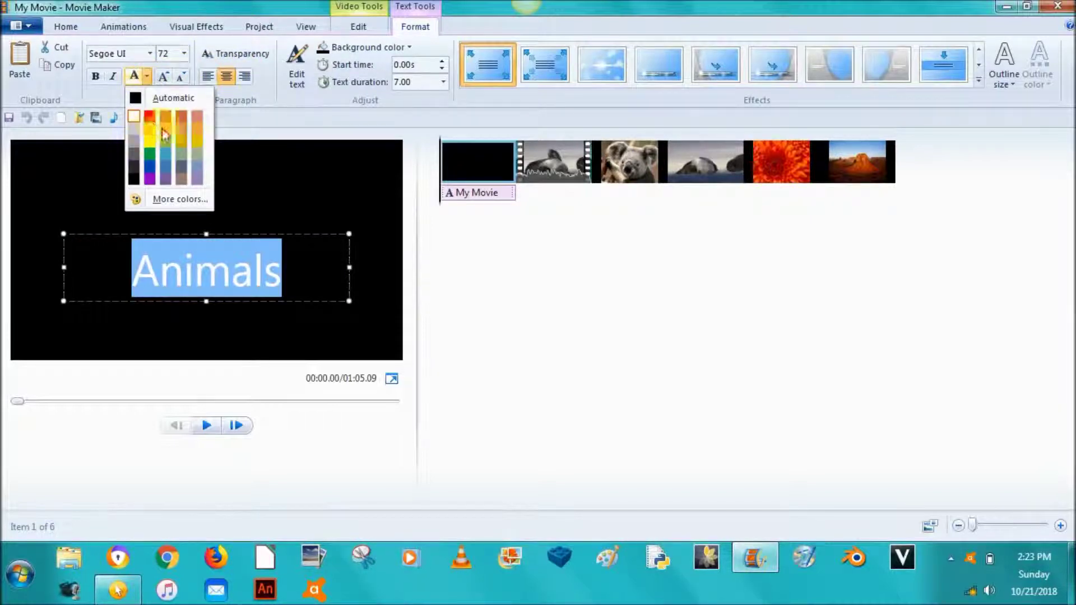
pyautogui.click(150, 116)
pyautogui.click(113, 76)
pyautogui.click(112, 76)
pyautogui.click(95, 77)
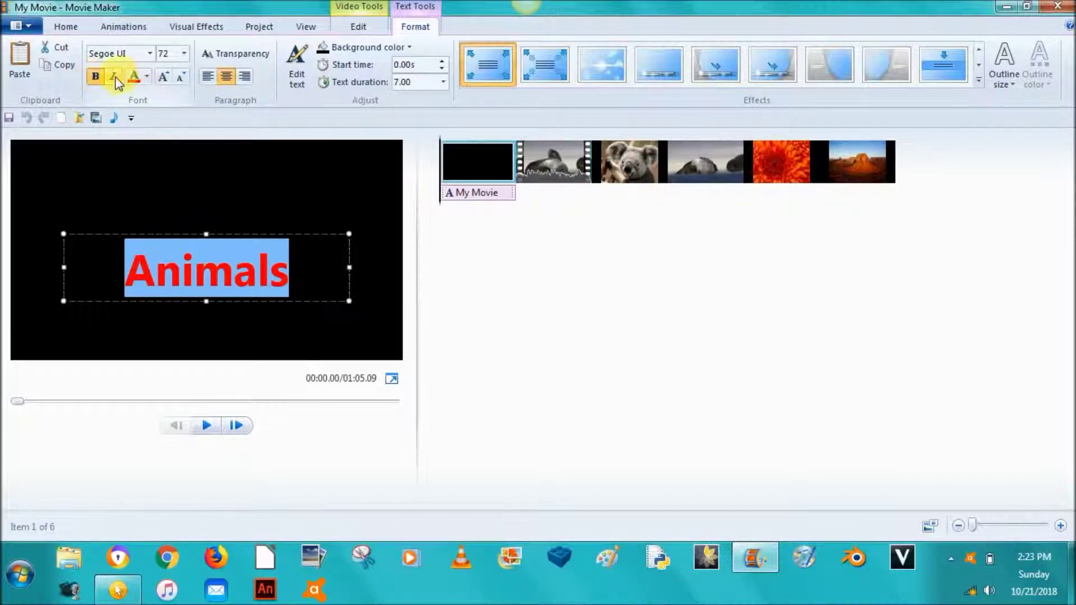
pyautogui.click(118, 77)
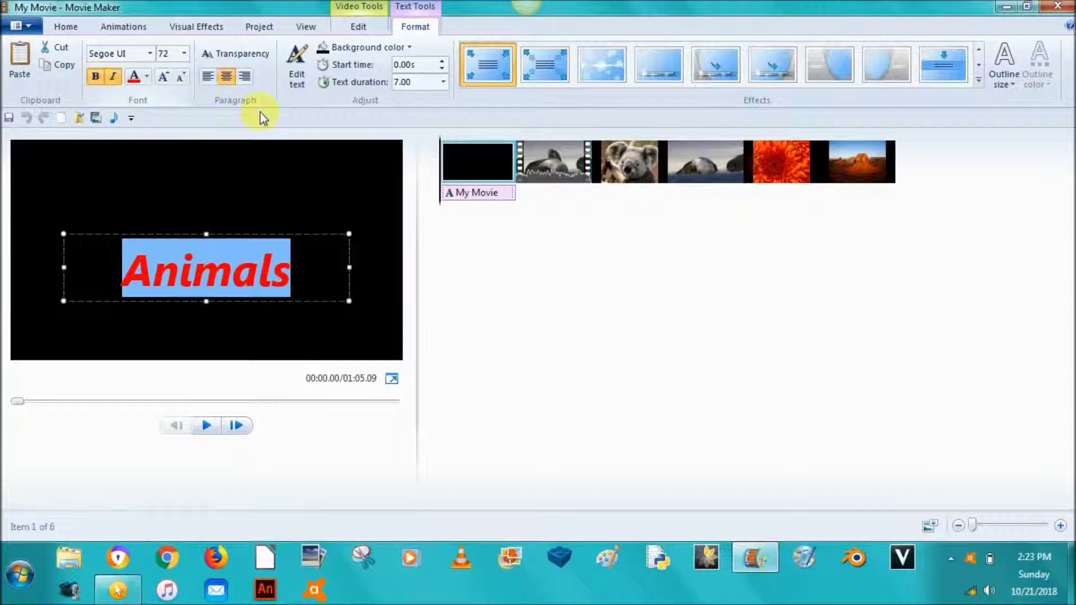
# Change the font of the "Animals" title text to One Stroke Script
pyautogui.click(149, 54)
pyautogui.click(153, 73)
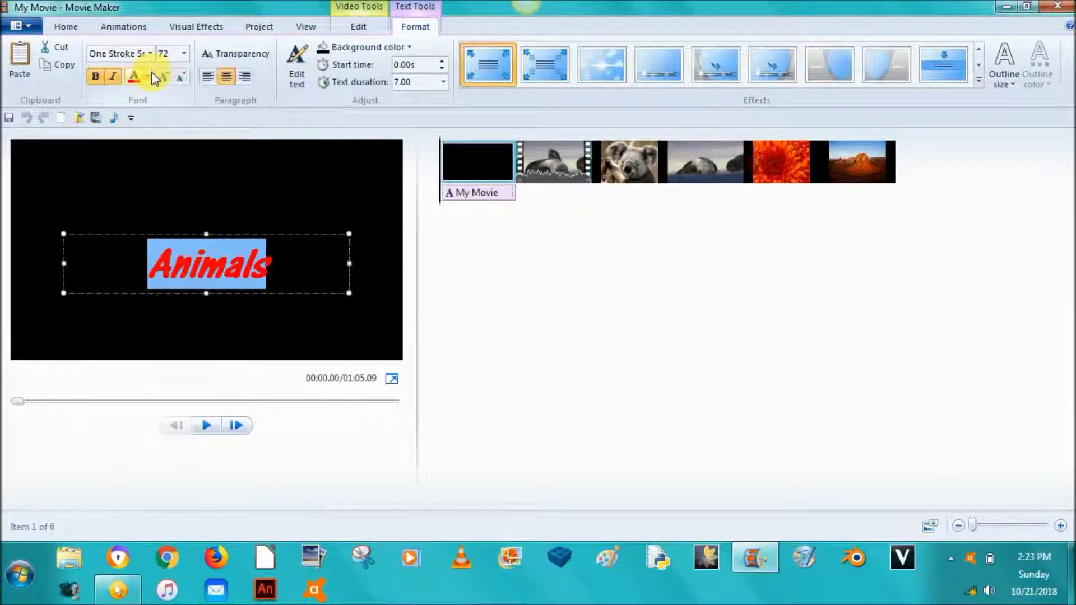
# Try smaller font sizes such as 20 on the "Animals" title, and enlarge it back to 72
pyautogui.click(183, 54)
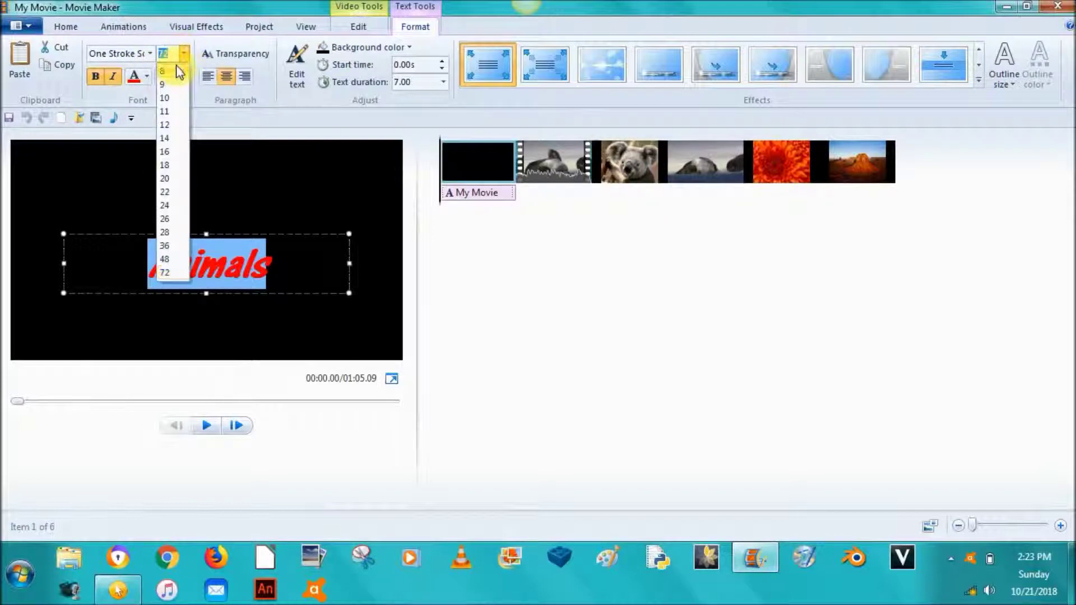
pyautogui.click(176, 69)
pyautogui.click(183, 56)
pyautogui.click(174, 183)
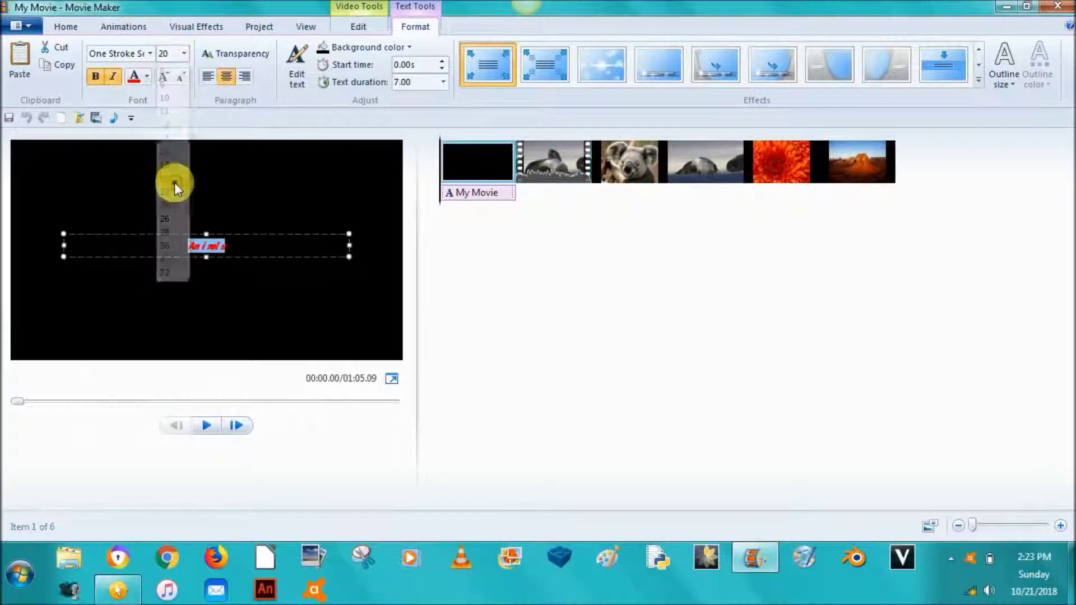
pyautogui.click(165, 78)
pyautogui.click(166, 78)
pyautogui.click(166, 77)
pyautogui.click(165, 78)
pyautogui.click(164, 77)
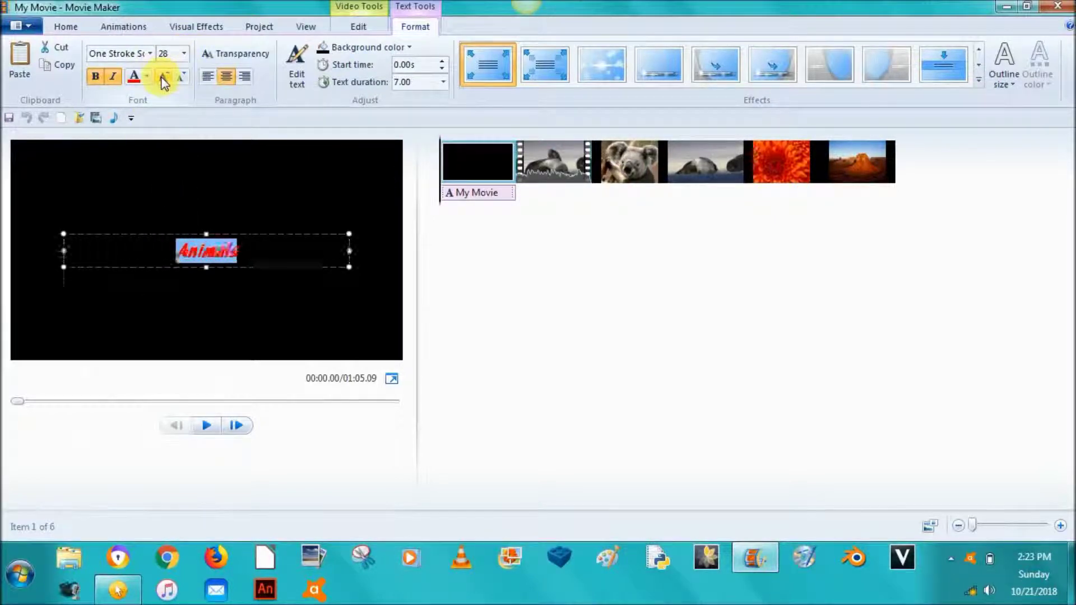
pyautogui.click(164, 77)
pyautogui.click(163, 77)
pyautogui.click(164, 77)
pyautogui.click(178, 80)
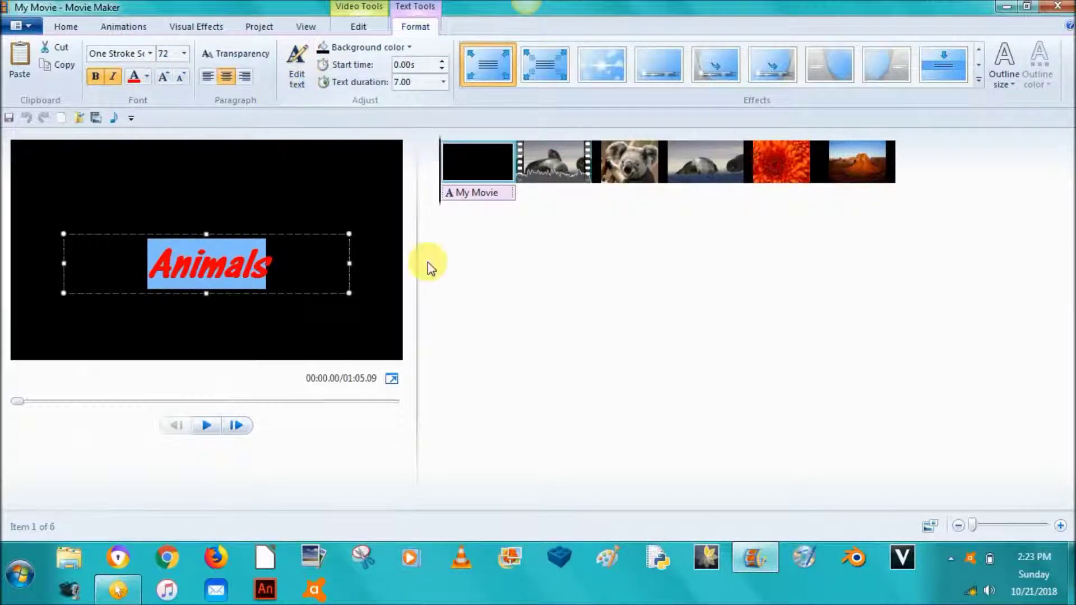
# Finish editing the title text and select the "Animals" caption below the title clip
pyautogui.click(319, 224)
pyautogui.click(473, 192)
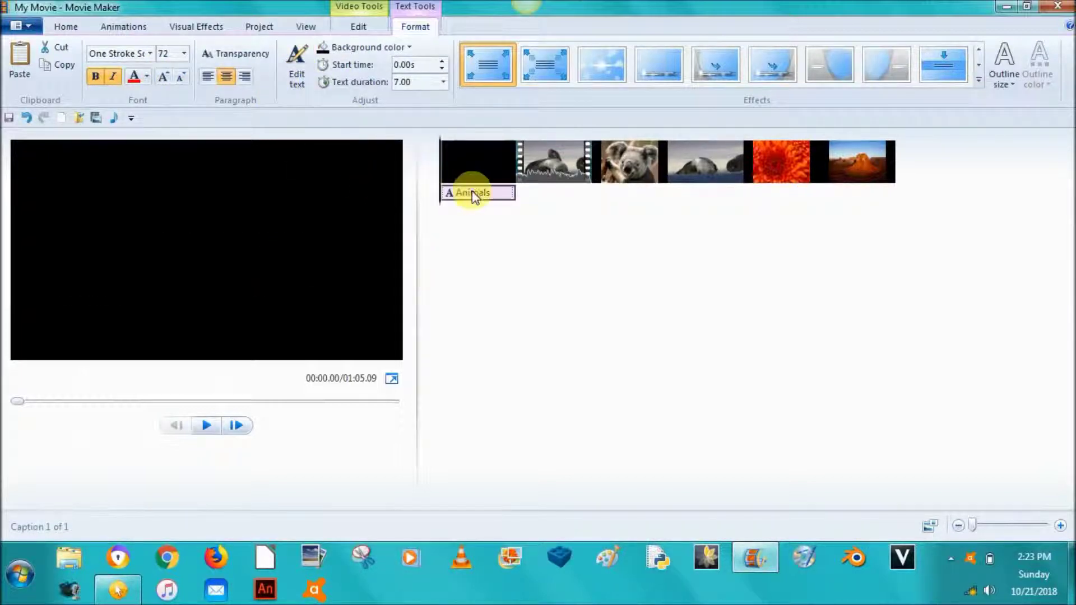
pyautogui.click(290, 79)
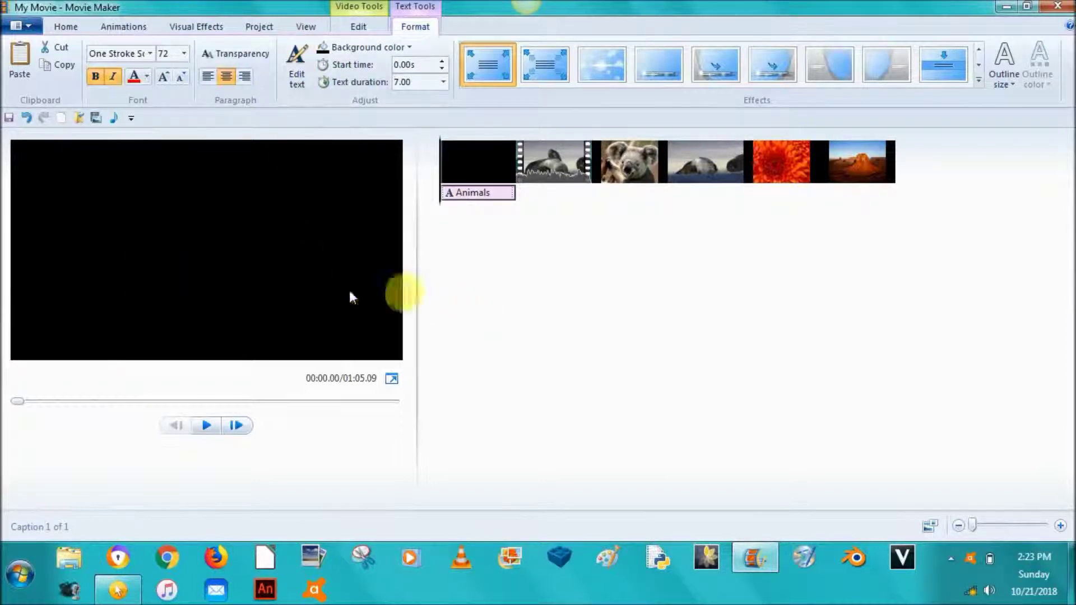
# Narrow the preview pane to give the storyboard more room
pyautogui.moveTo(416, 303); pyautogui.dragTo(391, 301)
pyautogui.moveTo(978, 529)
pyautogui.mouseDown()
pyautogui.moveTo(1052, 524)
pyautogui.moveTo(972, 526)
pyautogui.mouseUp()
# Try extra small and extra large storyboard thumbnails, and switch back to small icons
pyautogui.click(930, 526)
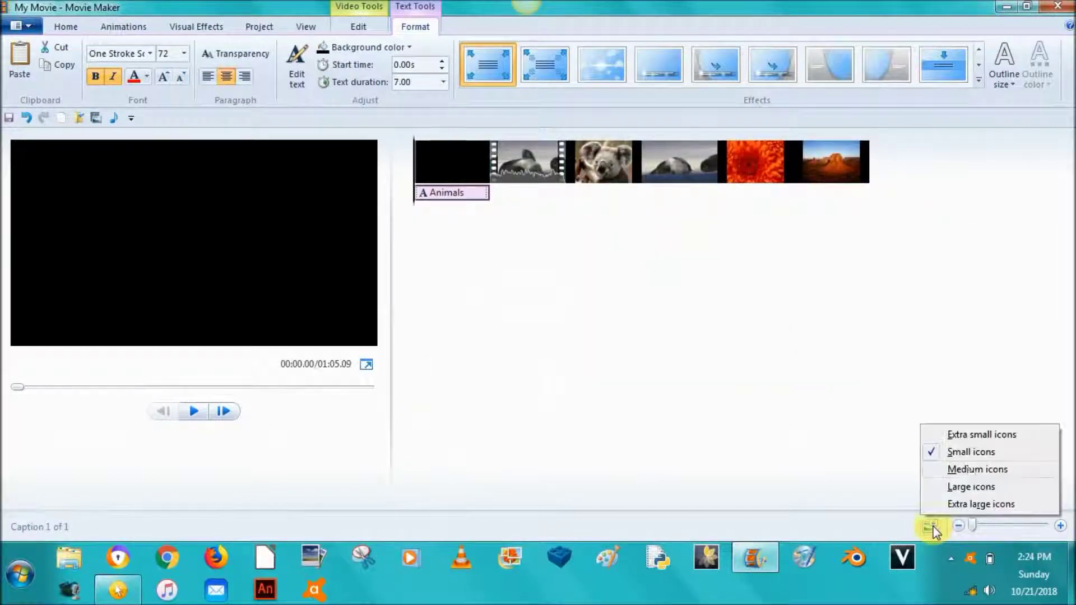
pyautogui.click(962, 436)
pyautogui.click(929, 524)
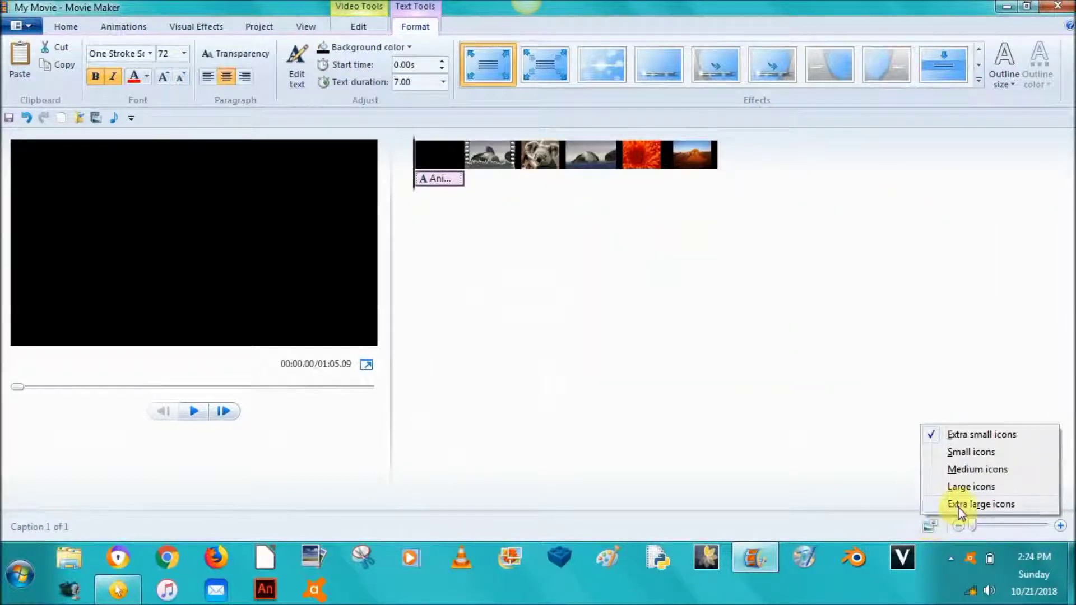
pyautogui.click(959, 508)
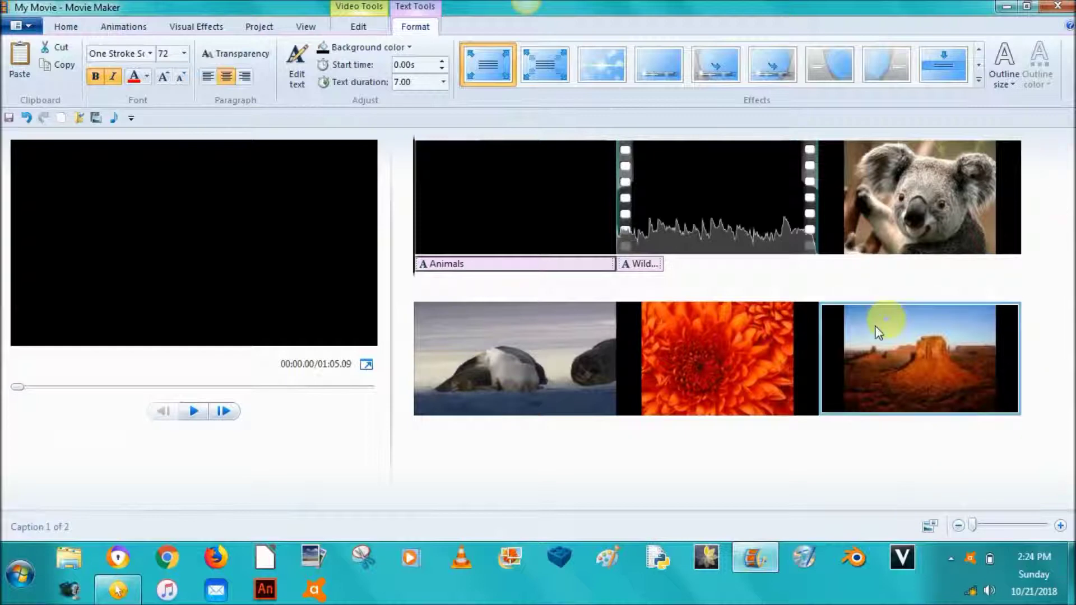
pyautogui.click(930, 525)
pyautogui.click(968, 455)
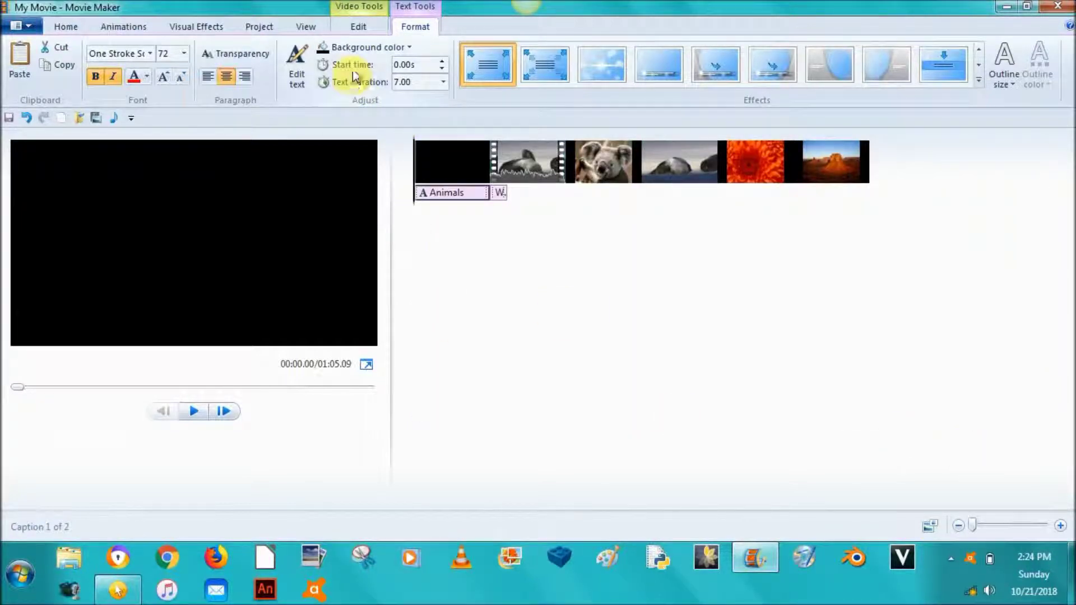
# Set the title clip's background color to white
pyautogui.click(409, 47)
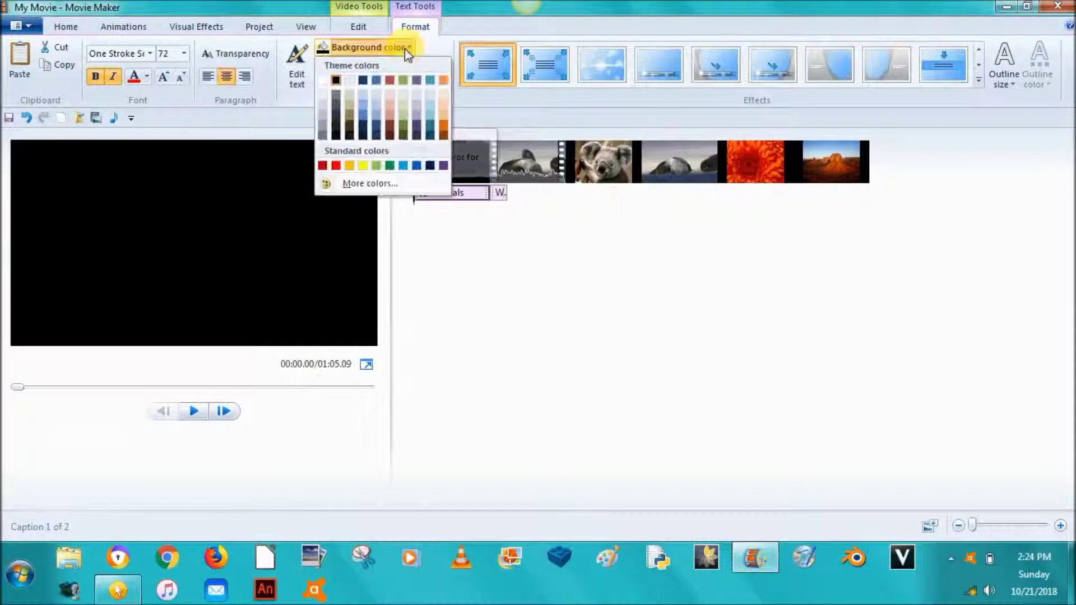
pyautogui.click(323, 80)
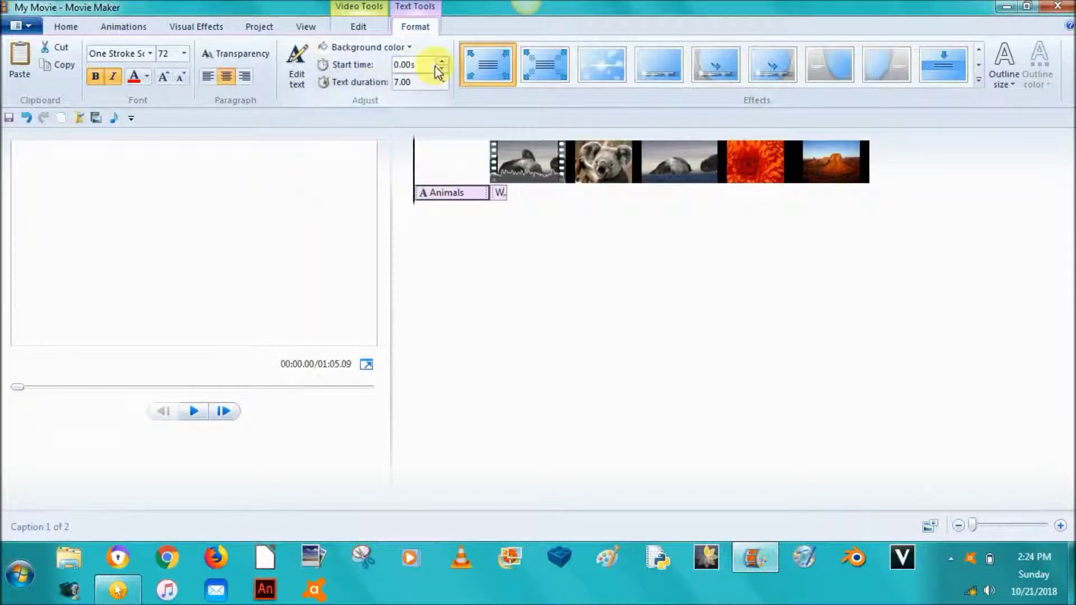
pyautogui.click(436, 190)
pyautogui.moveTo(446, 185); pyautogui.dragTo(410, 206)
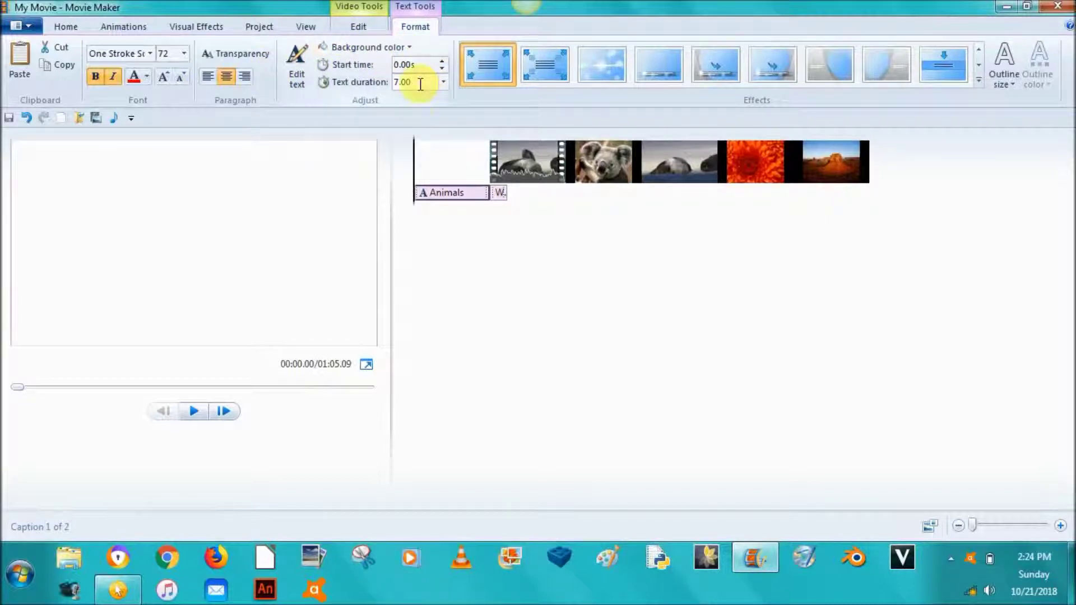
pyautogui.click(447, 84)
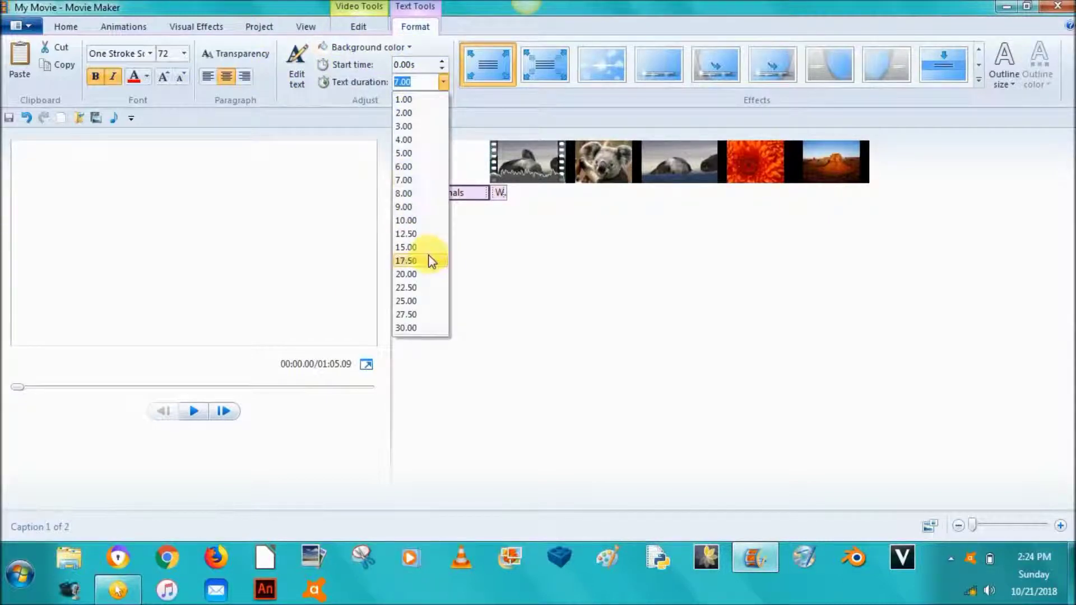
pyautogui.click(514, 353)
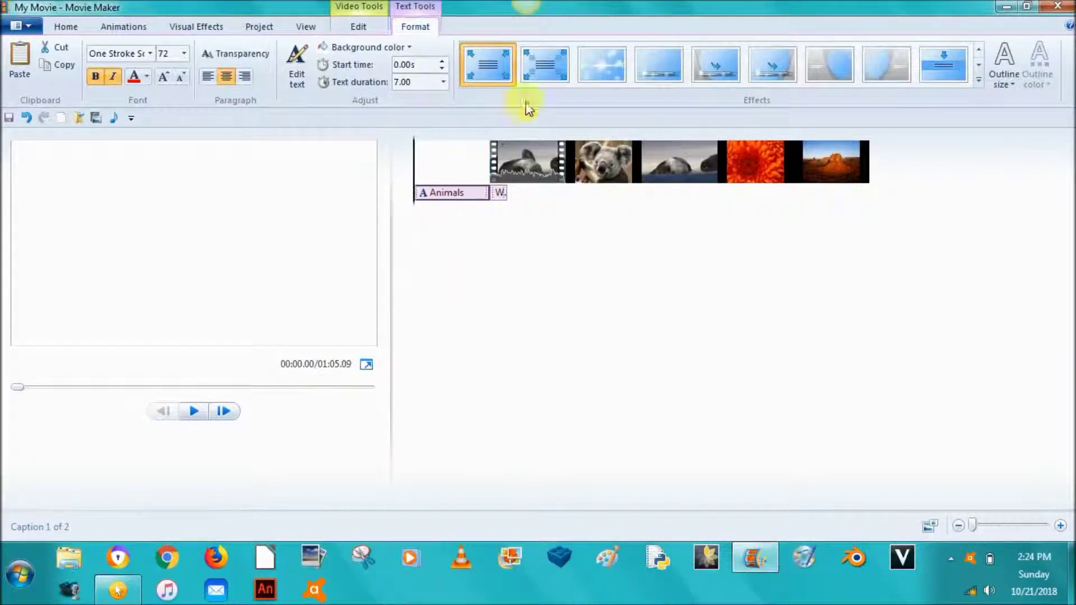
# Try the second Zoom text effect on the "Animals" title and play the preview
pyautogui.click(536, 70)
pyautogui.click(194, 412)
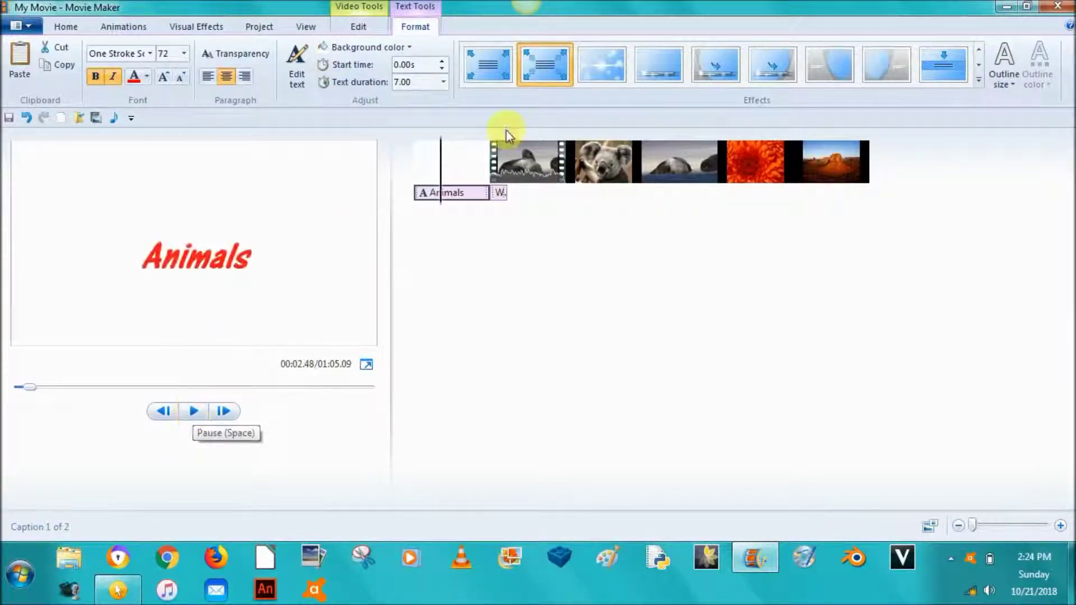
# Apply the first Cinematic text effect to the "Animals" title and preview it from the clip's start
pyautogui.click(602, 64)
pyautogui.click(193, 411)
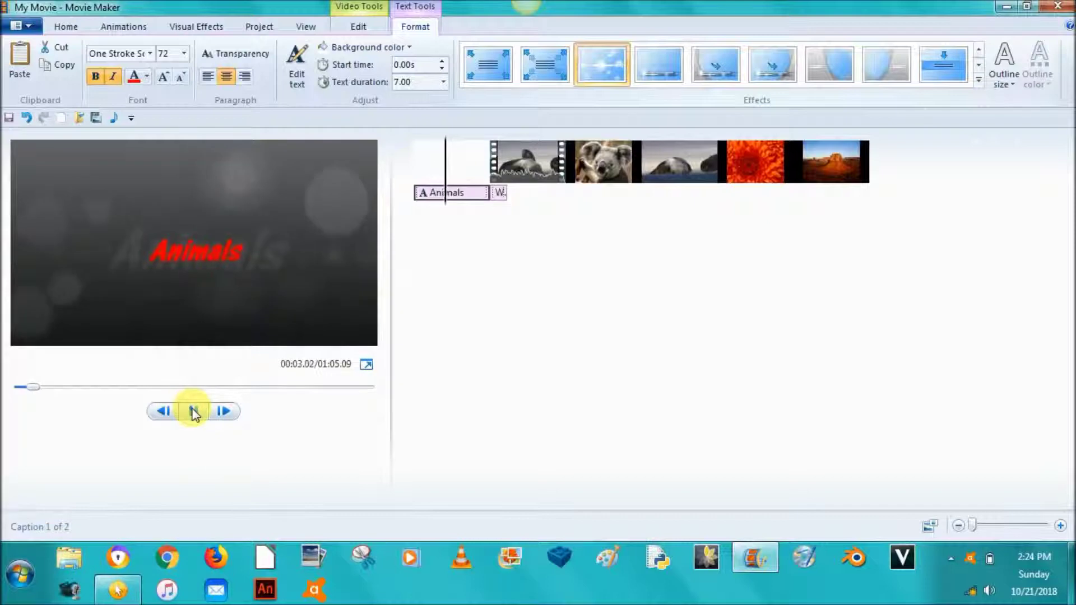
pyautogui.click(978, 79)
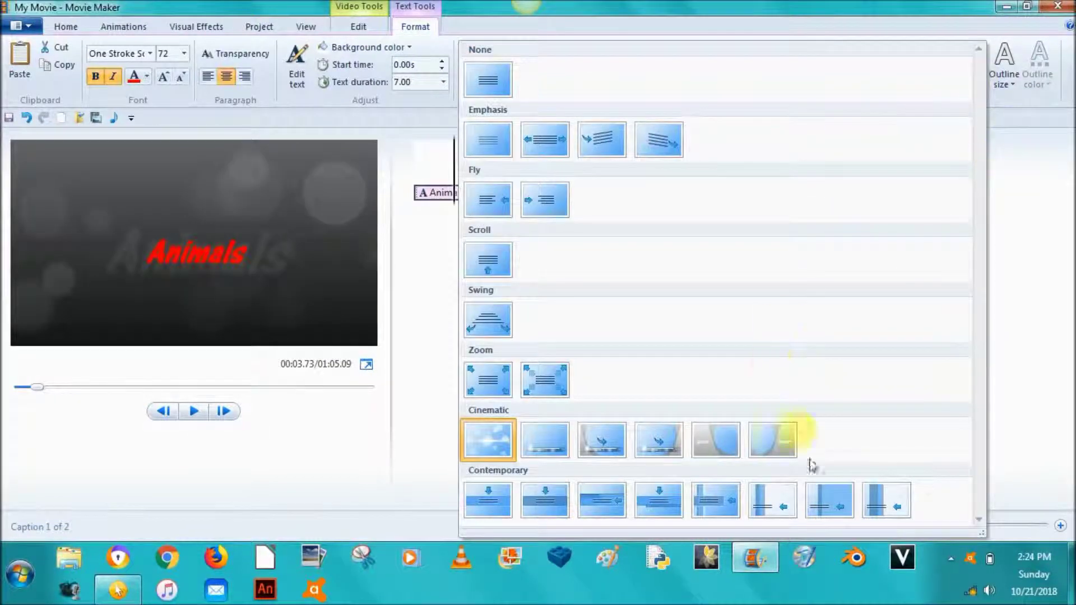
pyautogui.click(1063, 351)
pyautogui.click(435, 165)
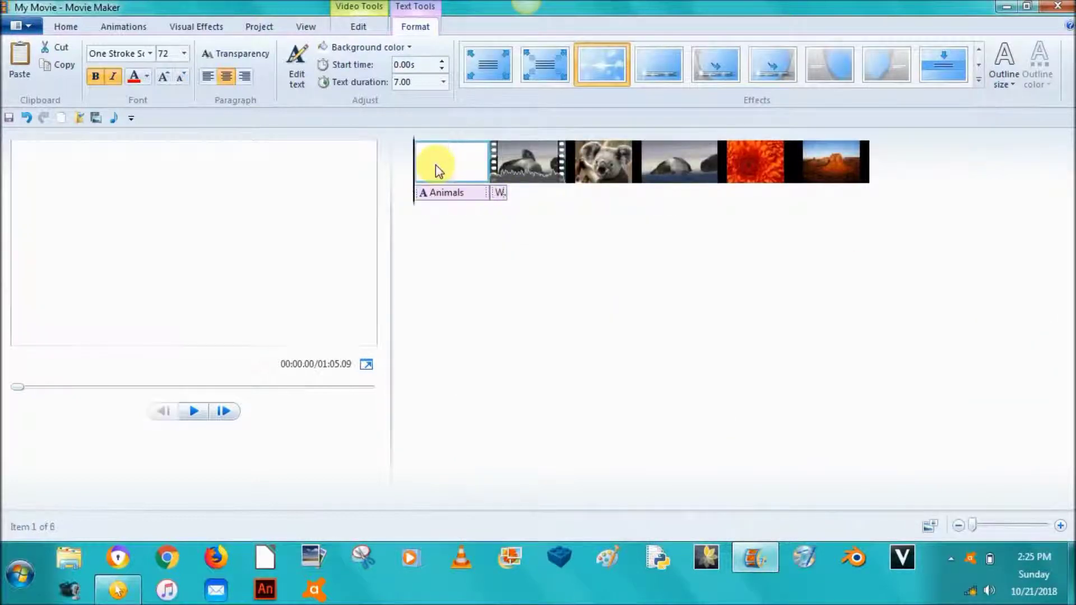
pyautogui.press('space')
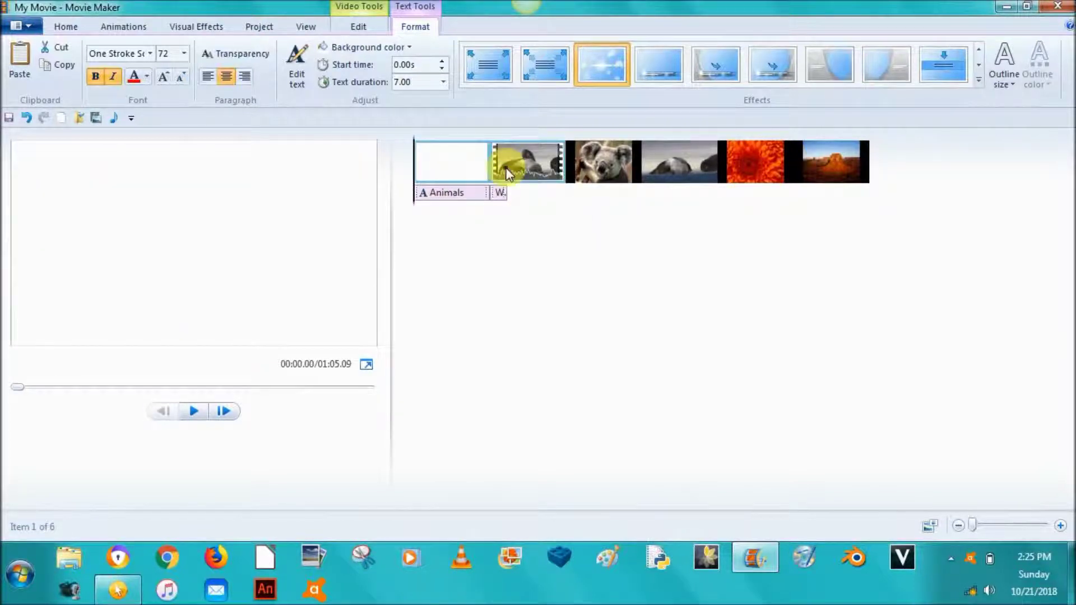
# Give the "Animals" title text an Extra Thick outline and preview the title clip
pyautogui.click(1012, 86)
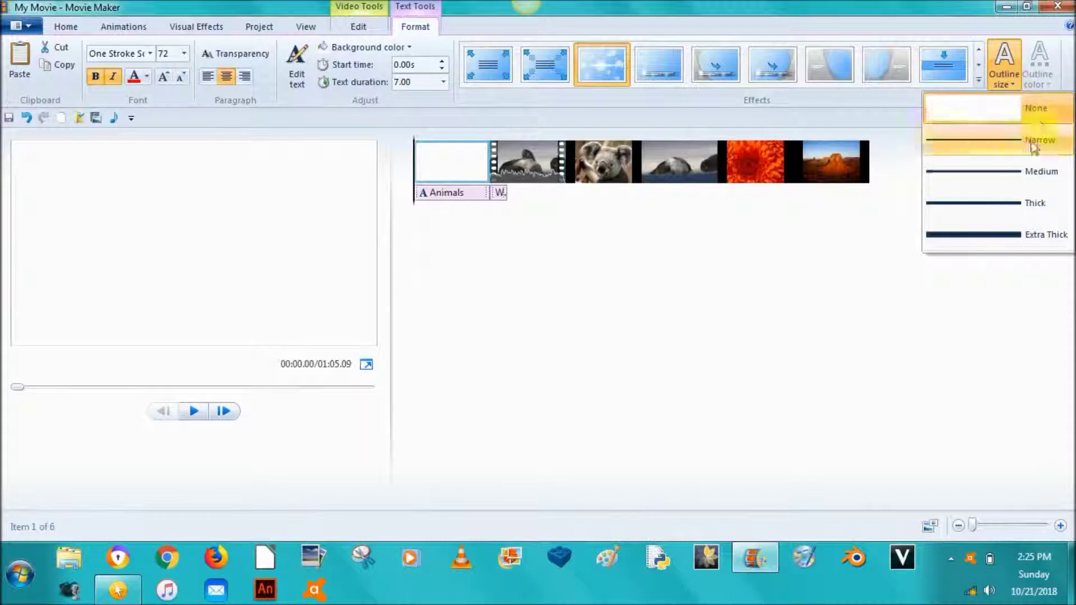
pyautogui.click(1003, 245)
pyautogui.press('space')
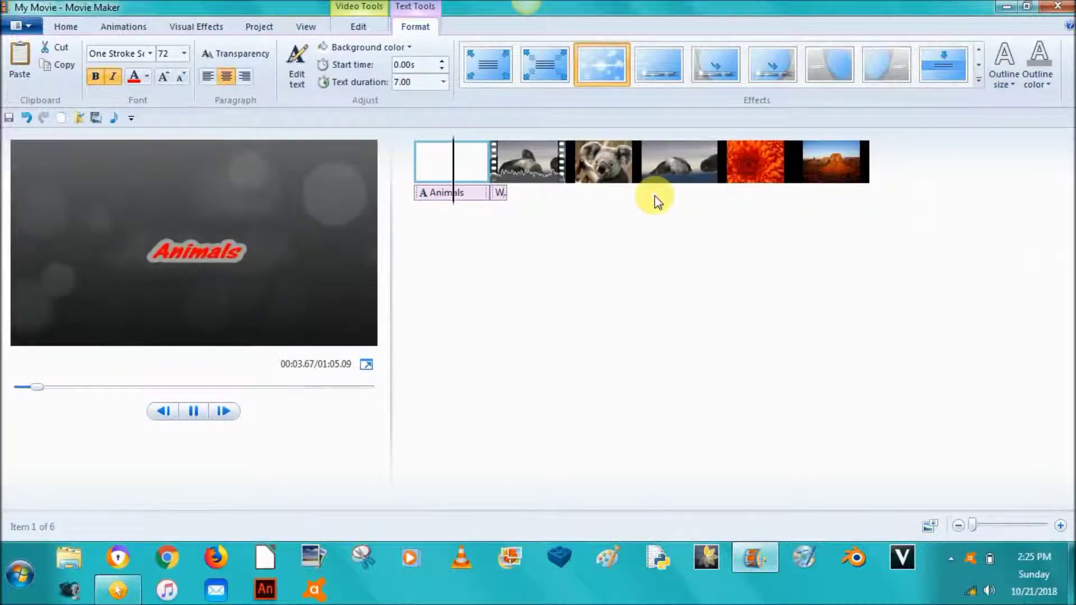
pyautogui.press('space')
pyautogui.click(470, 172)
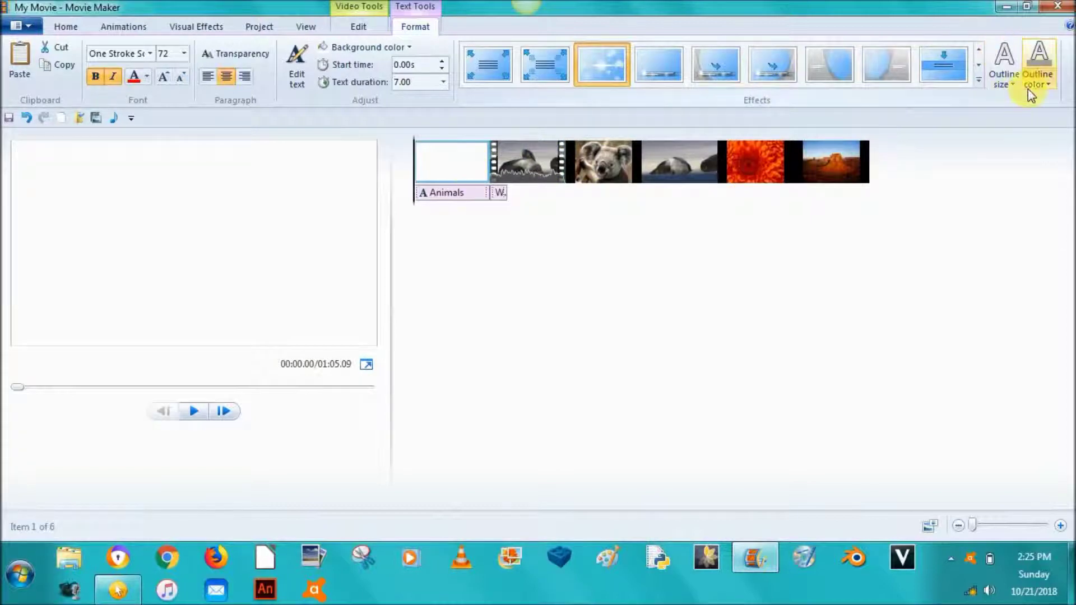
# Set the title text's outline color to yellow and preview the title clip
pyautogui.click(1038, 76)
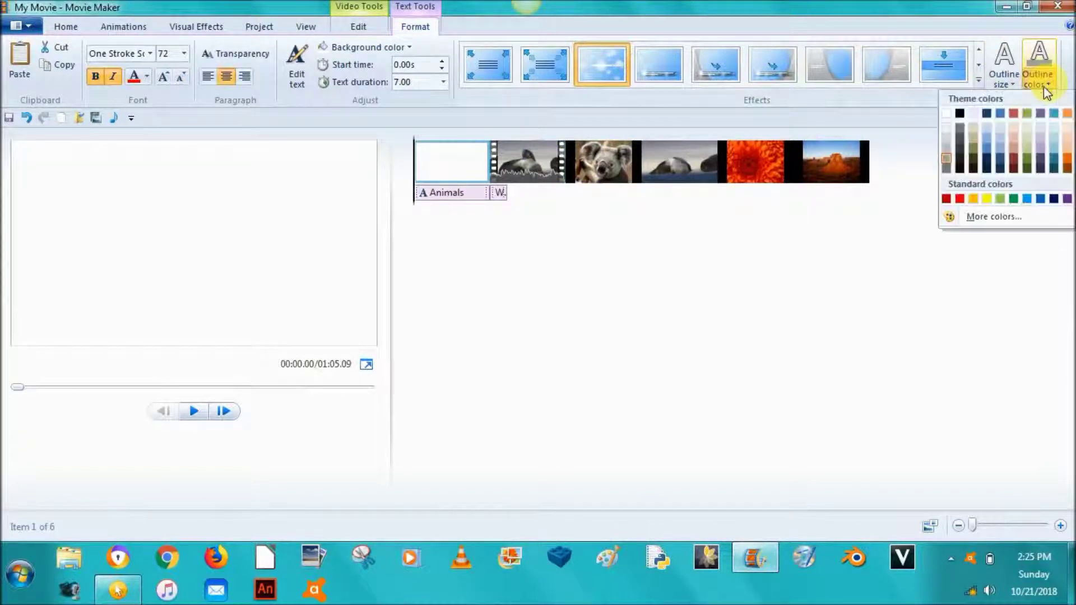
pyautogui.click(987, 199)
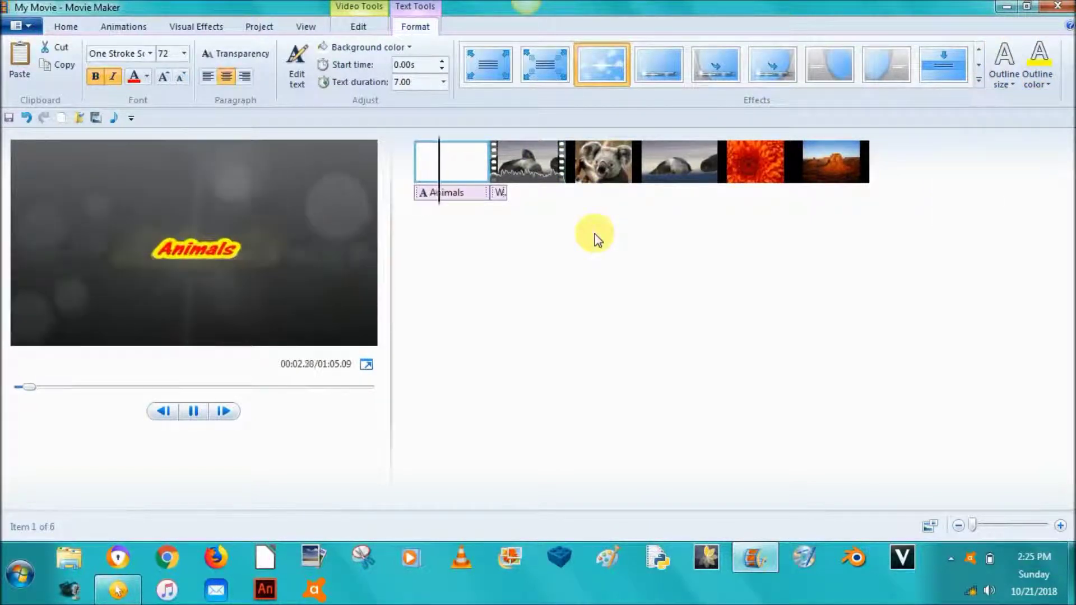
pyautogui.click(481, 168)
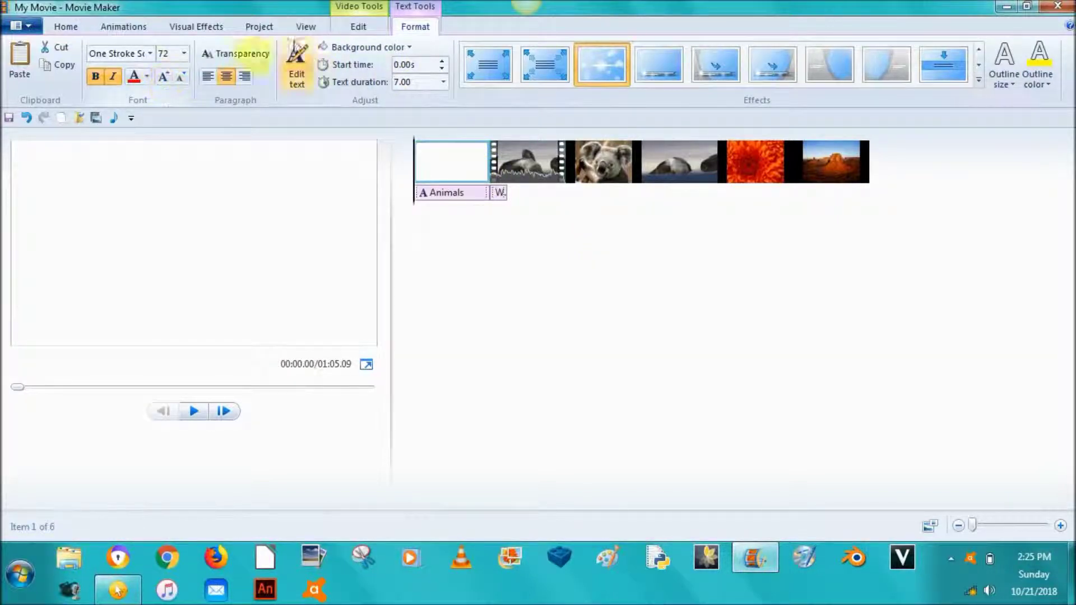
# Try a playback speed of 32x on the wildlife video and preview it
pyautogui.click(520, 173)
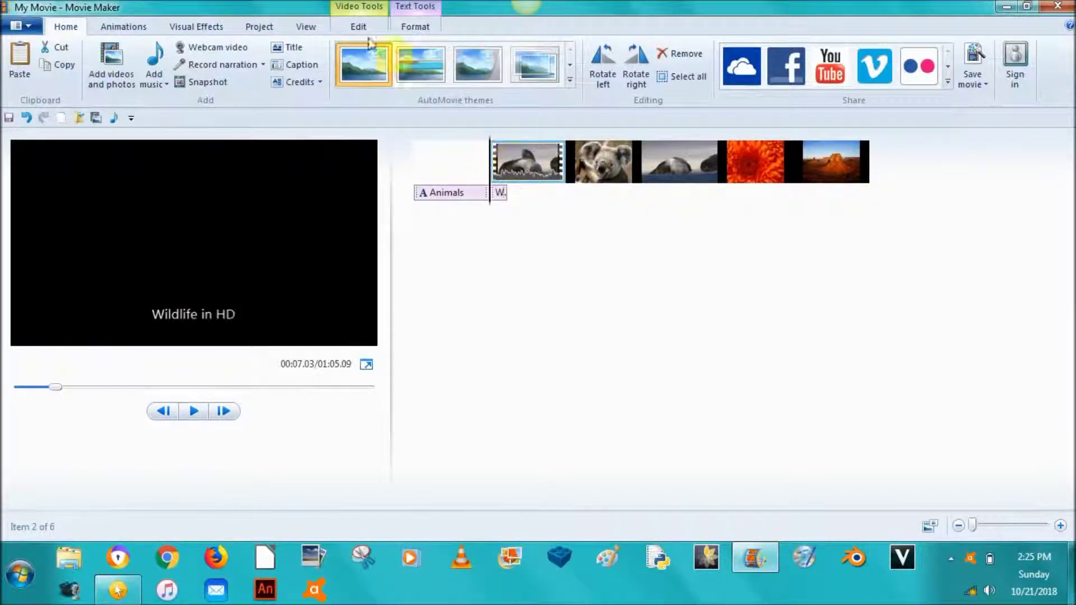
pyautogui.click(356, 22)
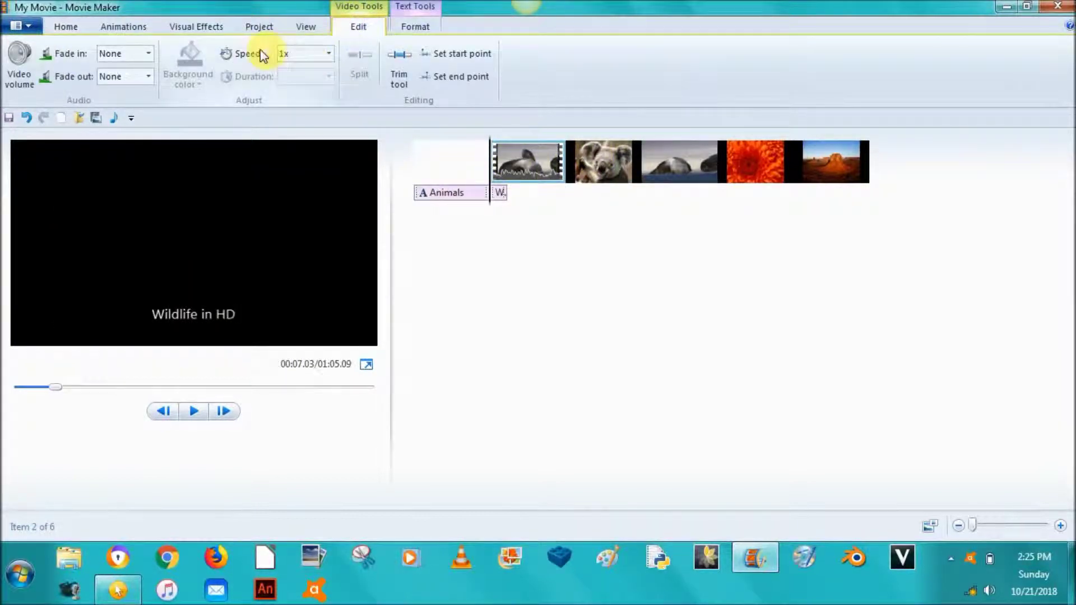
pyautogui.click(328, 53)
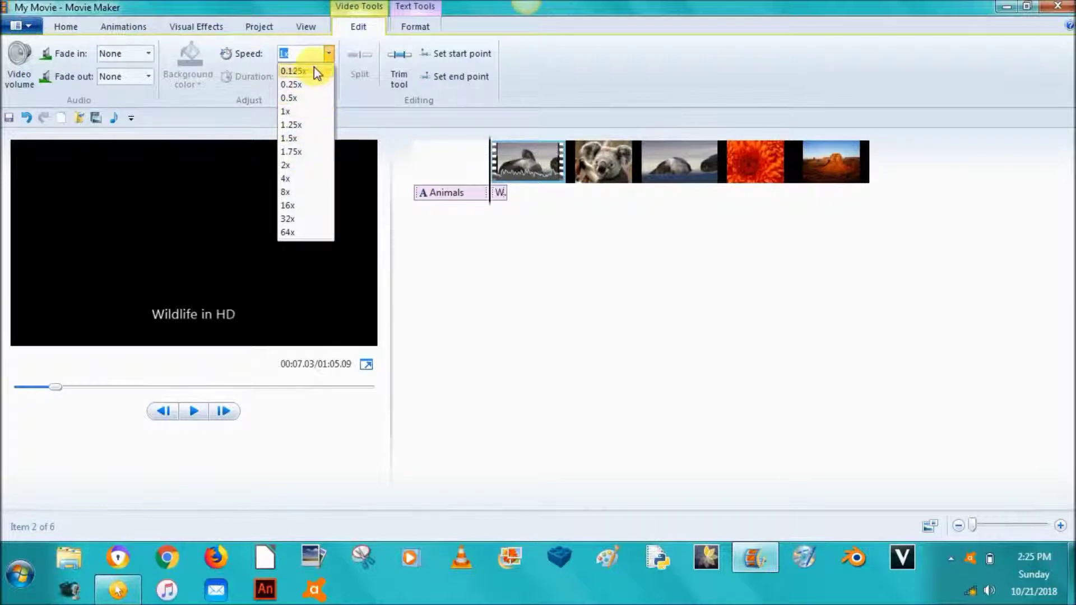
pyautogui.click(307, 221)
pyautogui.click(194, 411)
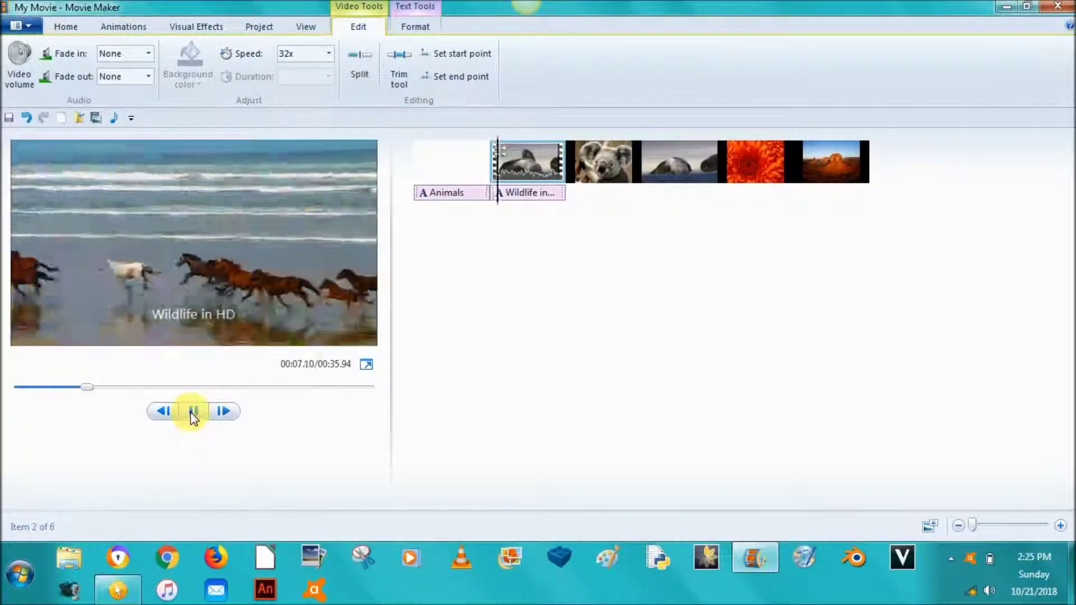
pyautogui.click(194, 411)
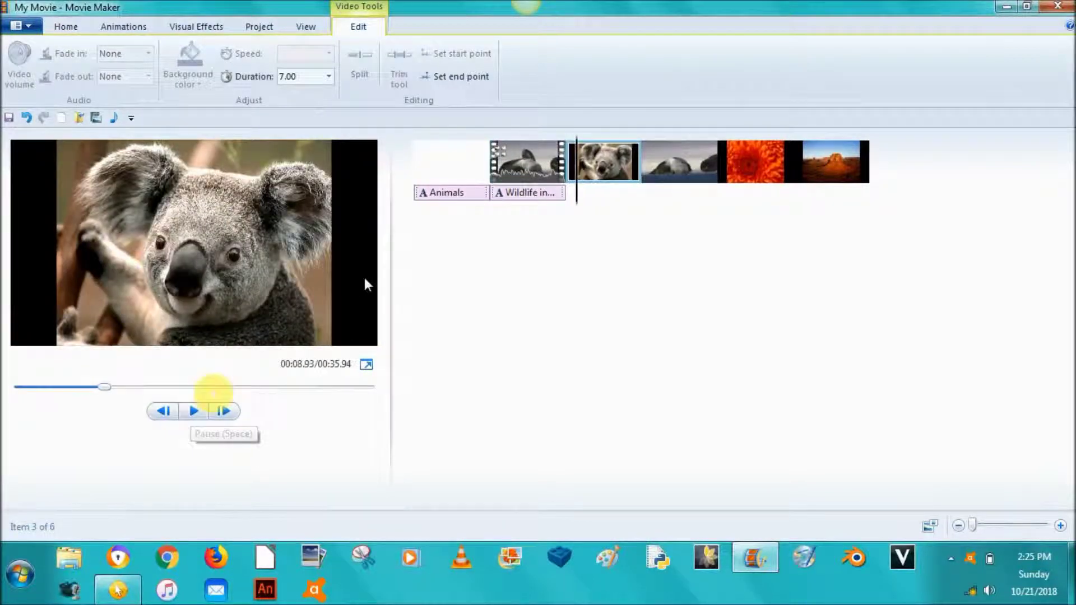
# Select the wildlife video and set its speed back to 1x
pyautogui.click(520, 160)
pyautogui.click(331, 55)
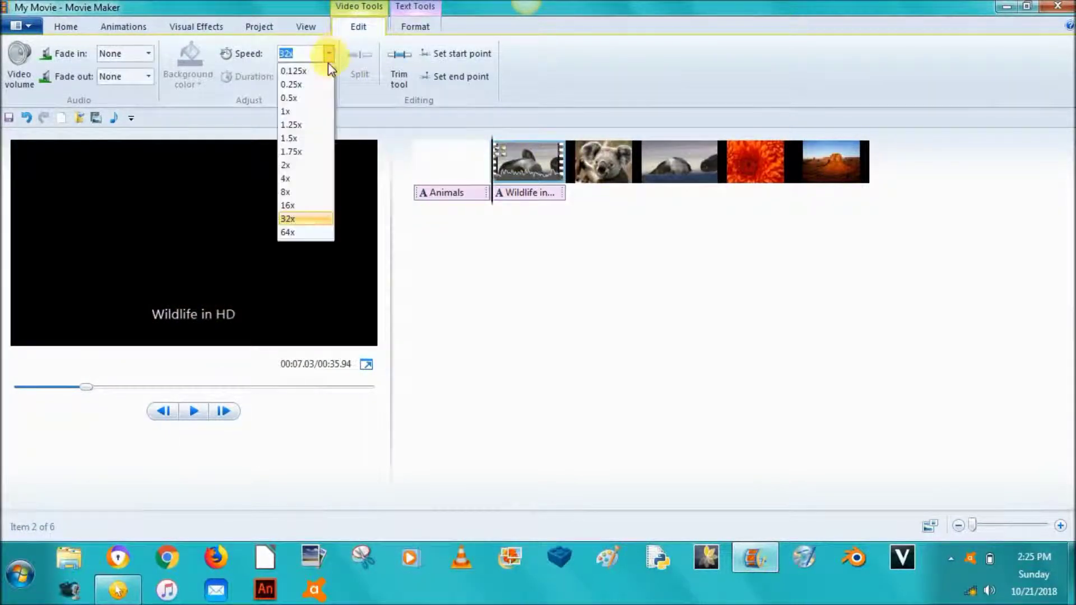
pyautogui.click(314, 110)
# Try trimming the wildlife video to an end point of 21.50 s and discard the trim
pyautogui.click(400, 77)
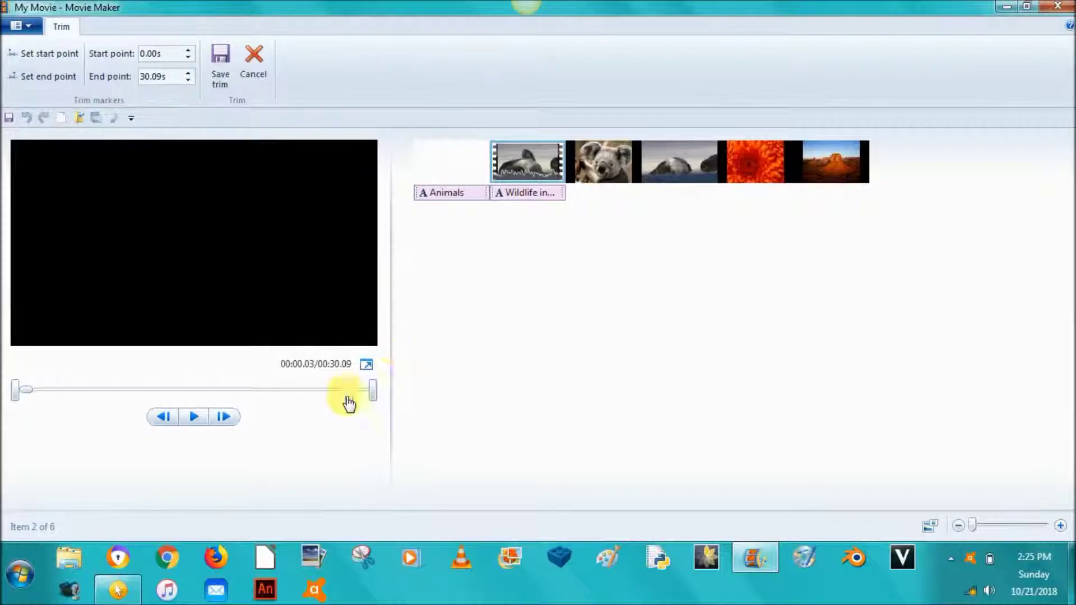
pyautogui.click(299, 389)
pyautogui.moveTo(372, 392); pyautogui.dragTo(276, 389)
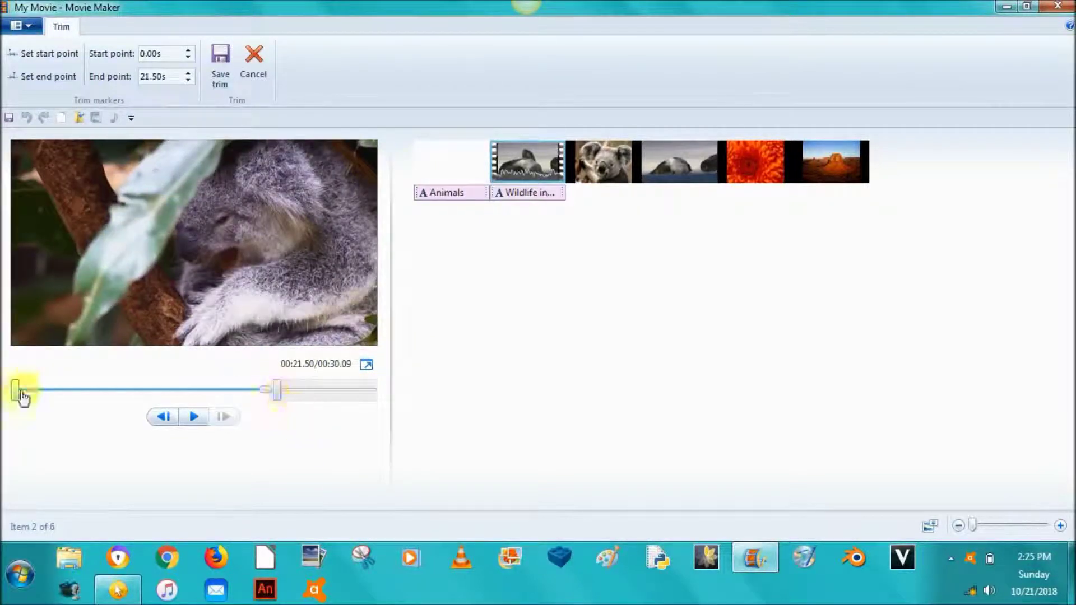
pyautogui.moveTo(16, 396)
pyautogui.mouseDown()
pyautogui.moveTo(110, 396)
pyautogui.moveTo(8, 396)
pyautogui.mouseUp()
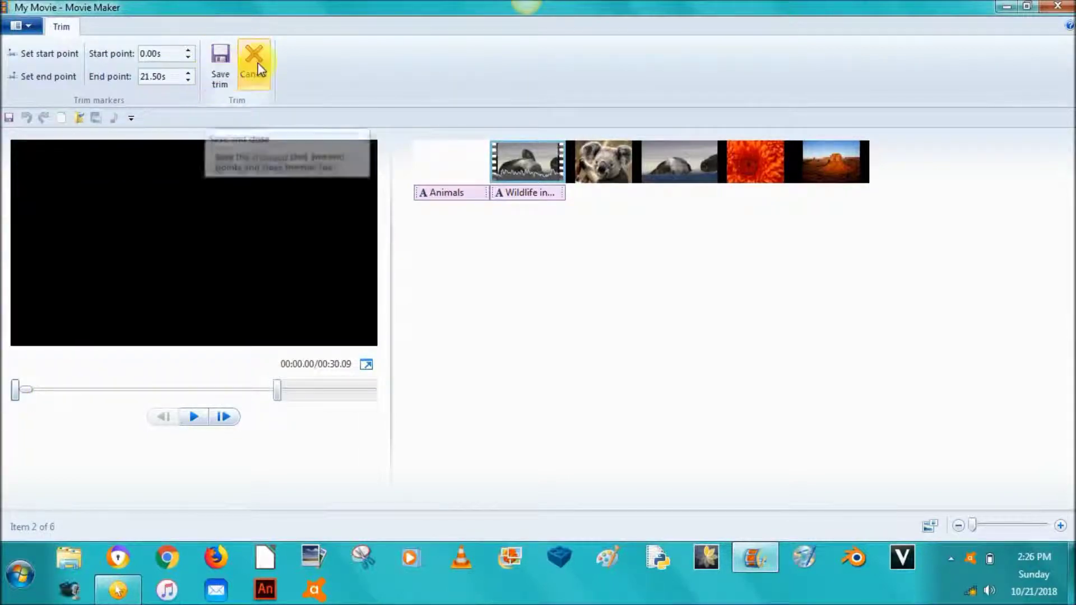
pyautogui.moveTo(17, 390)
pyautogui.mouseDown()
pyautogui.moveTo(32, 384)
pyautogui.moveTo(9, 385)
pyautogui.mouseUp()
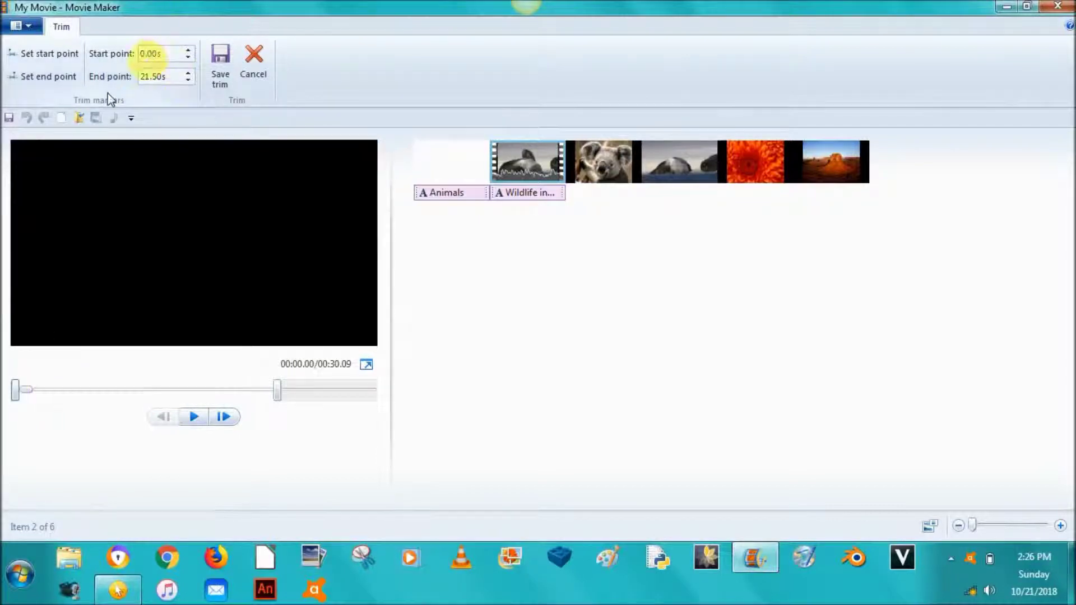
pyautogui.click(253, 68)
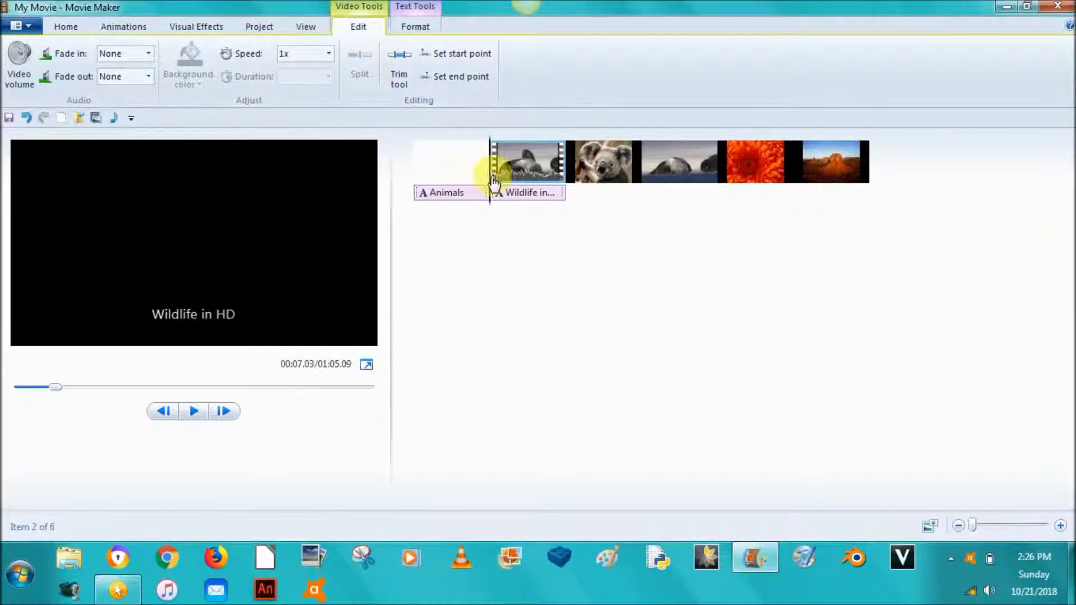
# Place the playhead midway through the wildlife video and look over its split commands, video volume control and view options
pyautogui.click(524, 178)
pyautogui.click(367, 80)
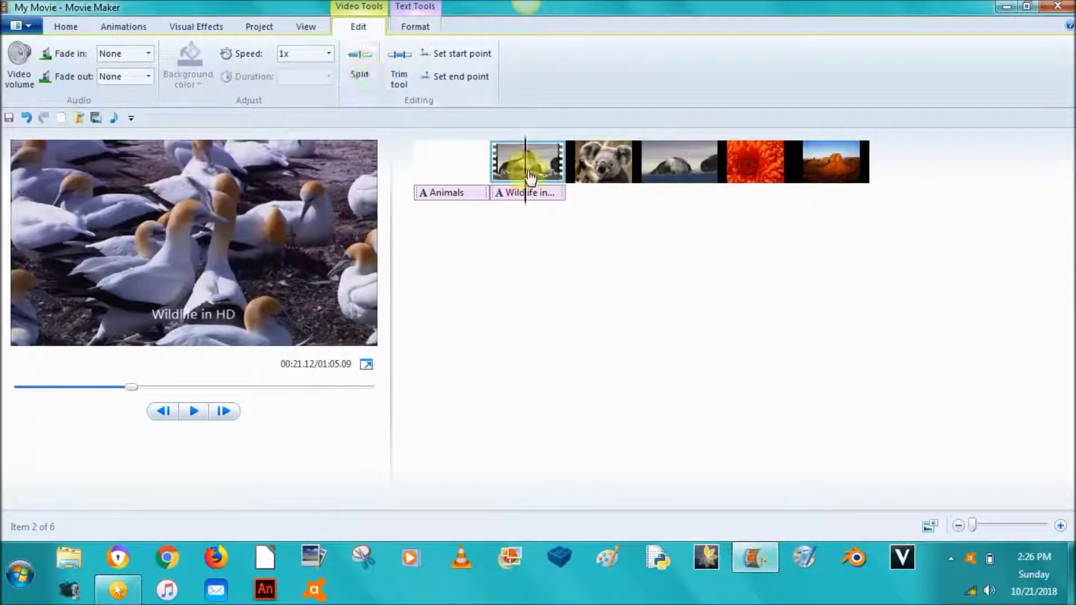
pyautogui.rightClick(530, 175)
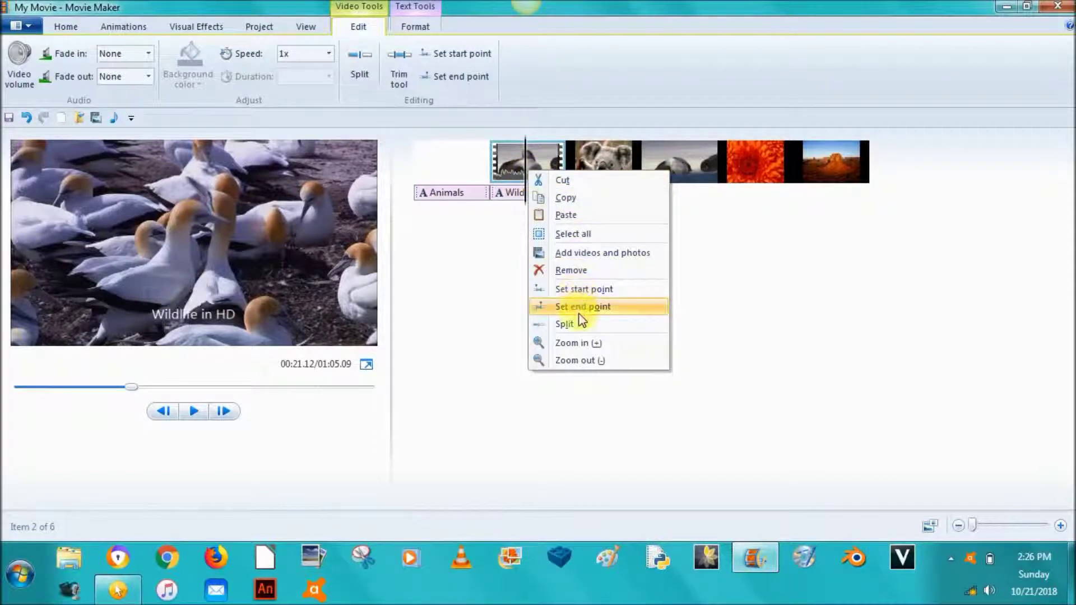
pyautogui.click(435, 301)
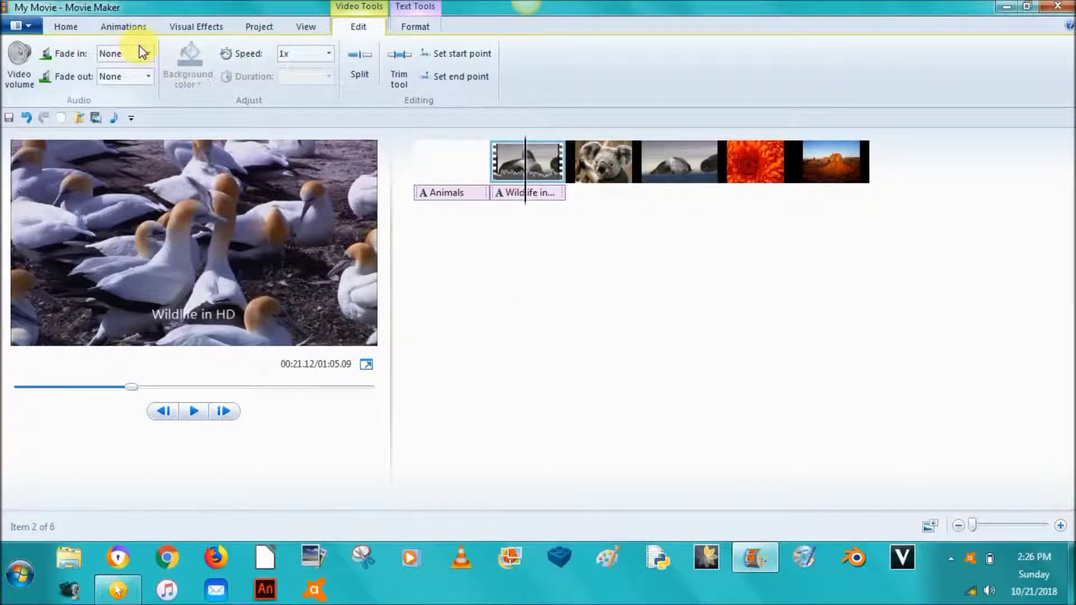
pyautogui.click(19, 66)
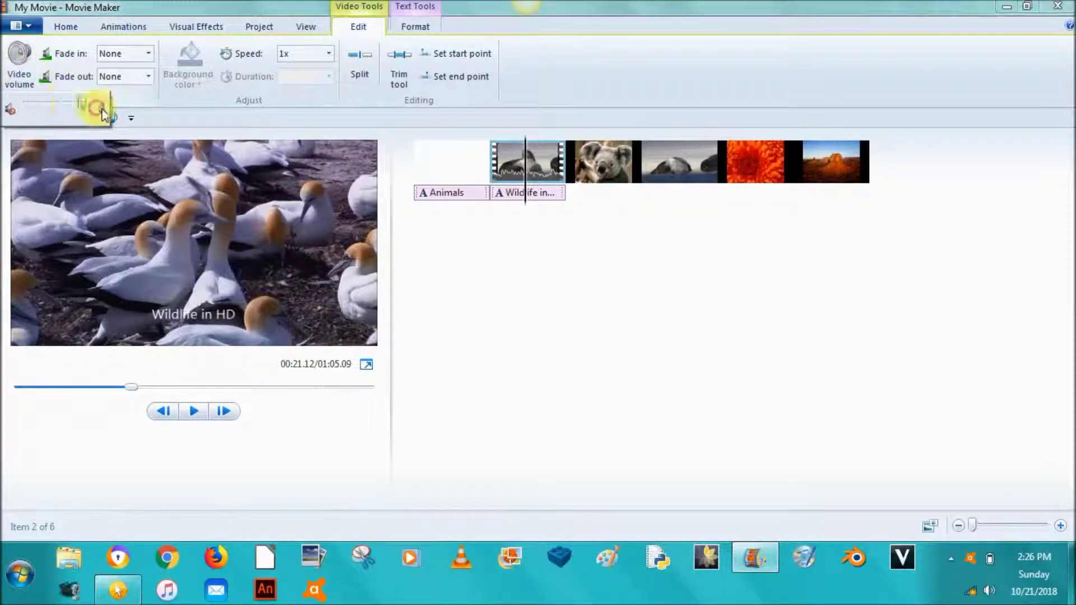
pyautogui.click(555, 280)
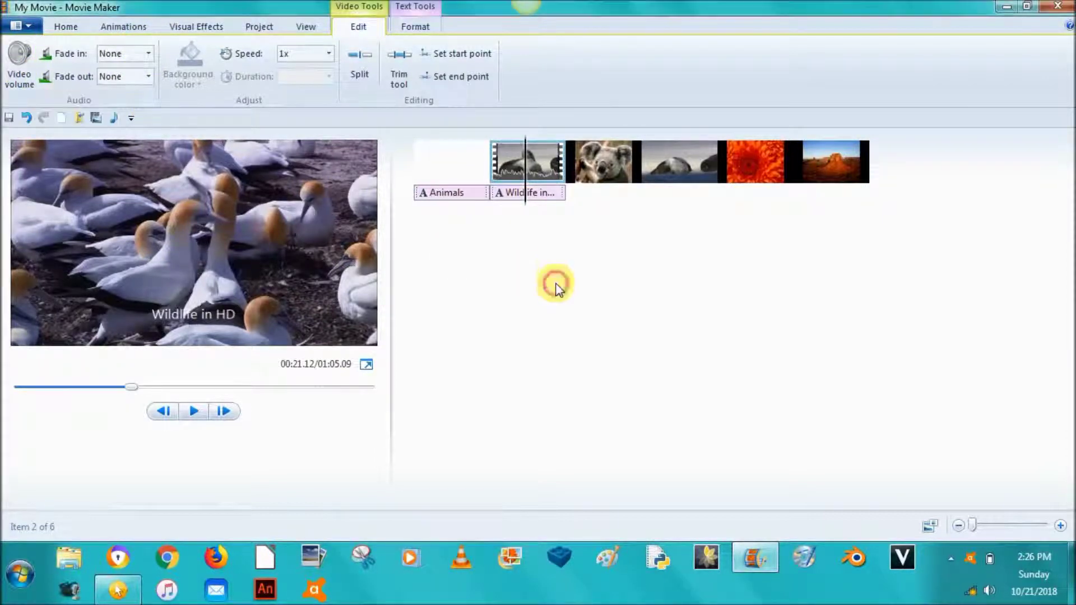
pyautogui.click(309, 28)
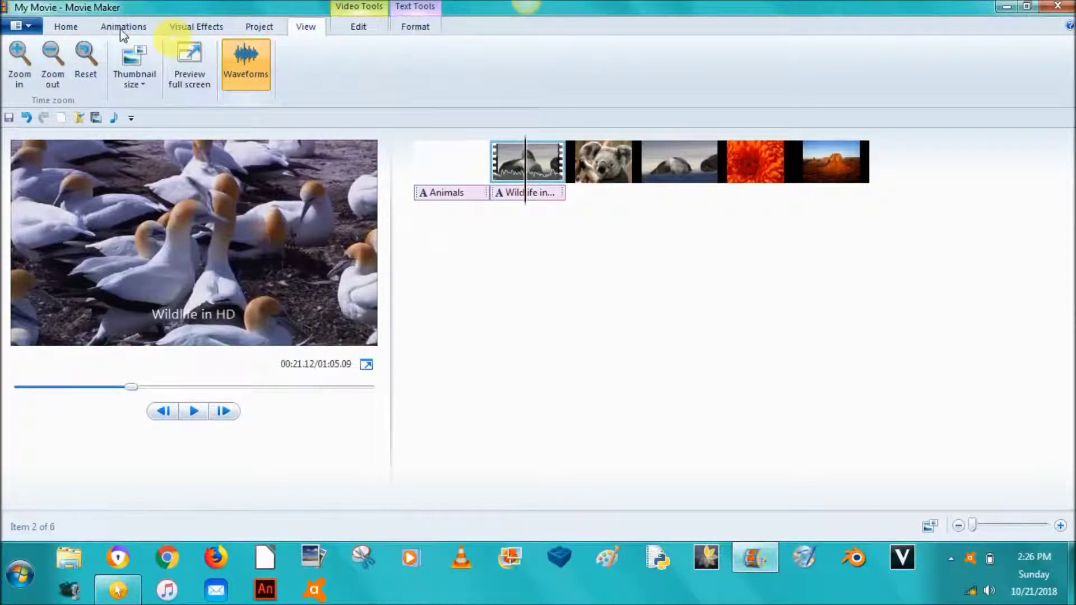
# Open the wildlife video's caption text for editing, and try adding a caption to the koala photo
pyautogui.click(72, 31)
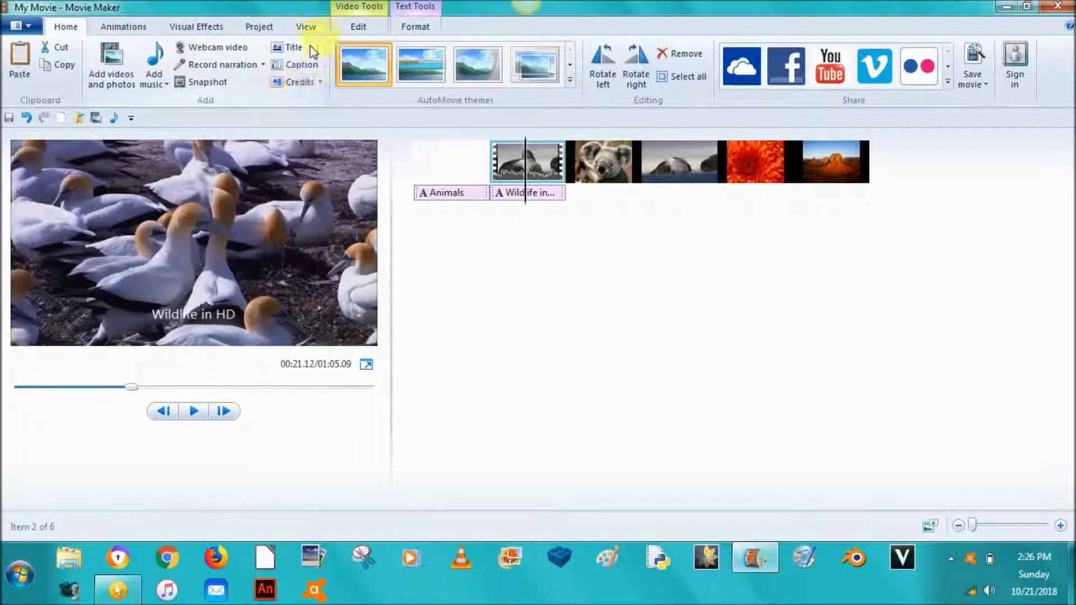
pyautogui.click(295, 70)
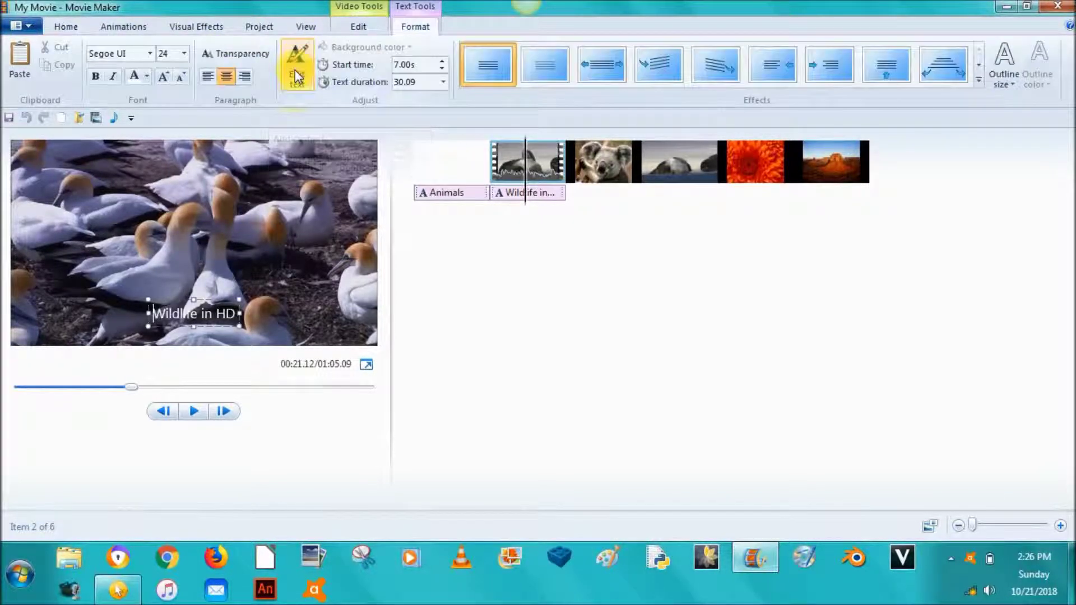
pyautogui.click(595, 158)
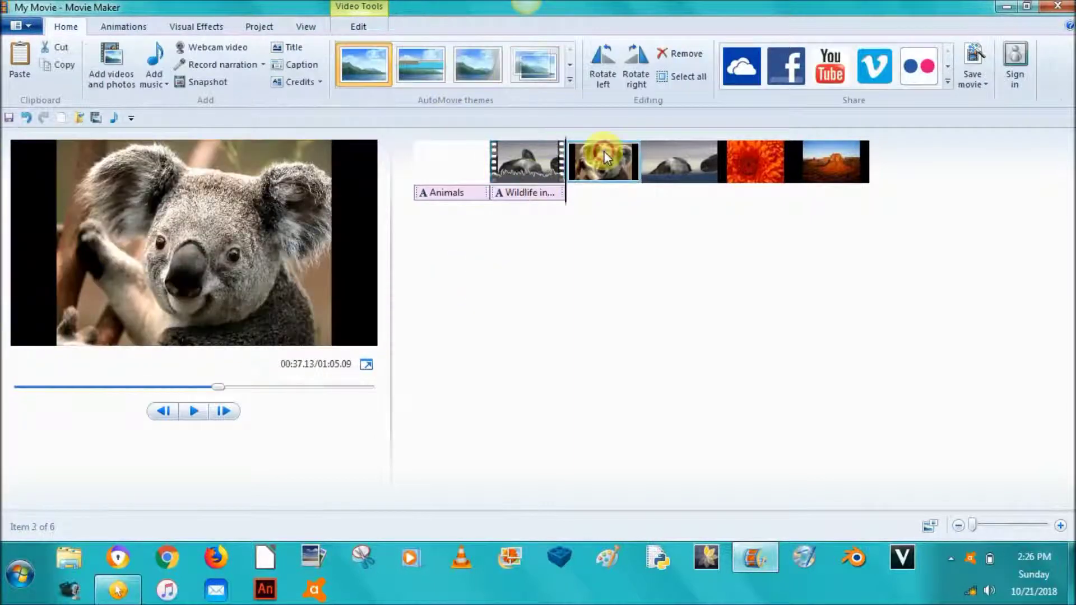
pyautogui.click(294, 70)
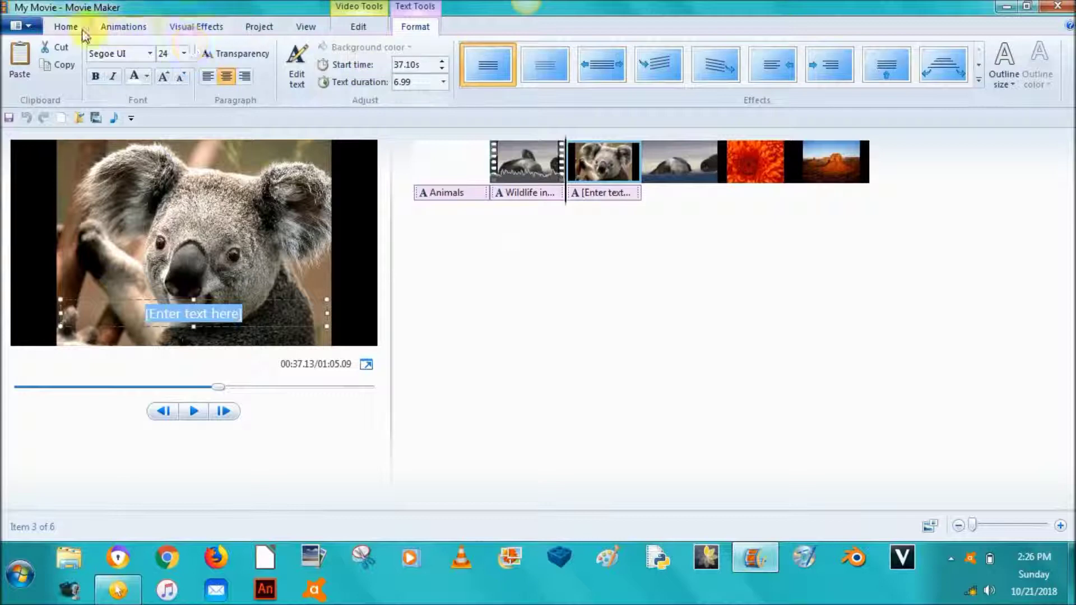
# Try a new title clip at the start of the movie, deleting it and the koala photo's placeholder caption
pyautogui.click(66, 27)
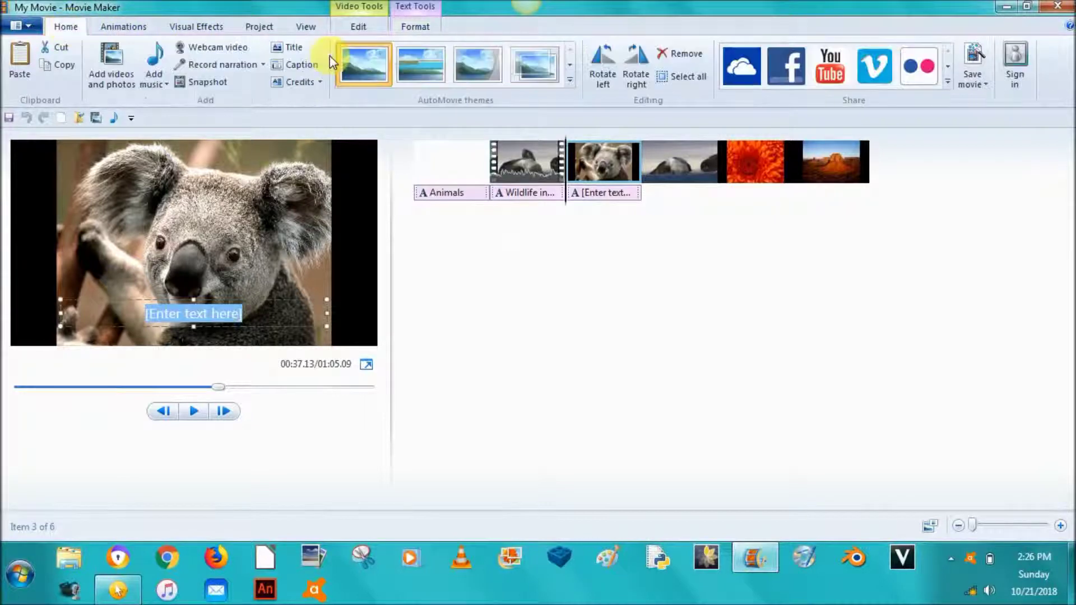
pyautogui.click(288, 48)
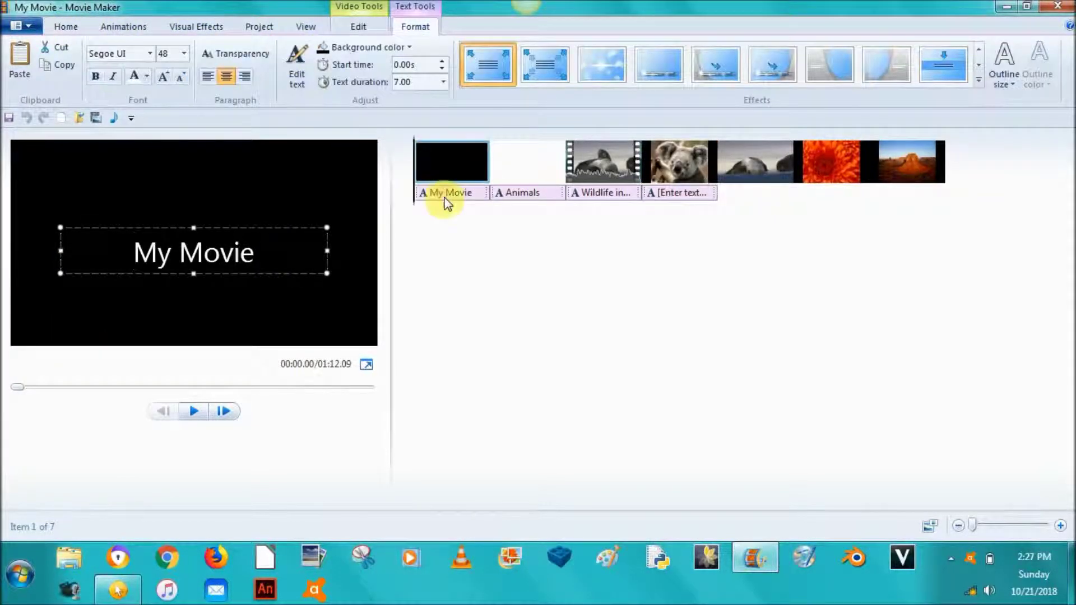
pyautogui.click(444, 163)
pyautogui.press('Delete')
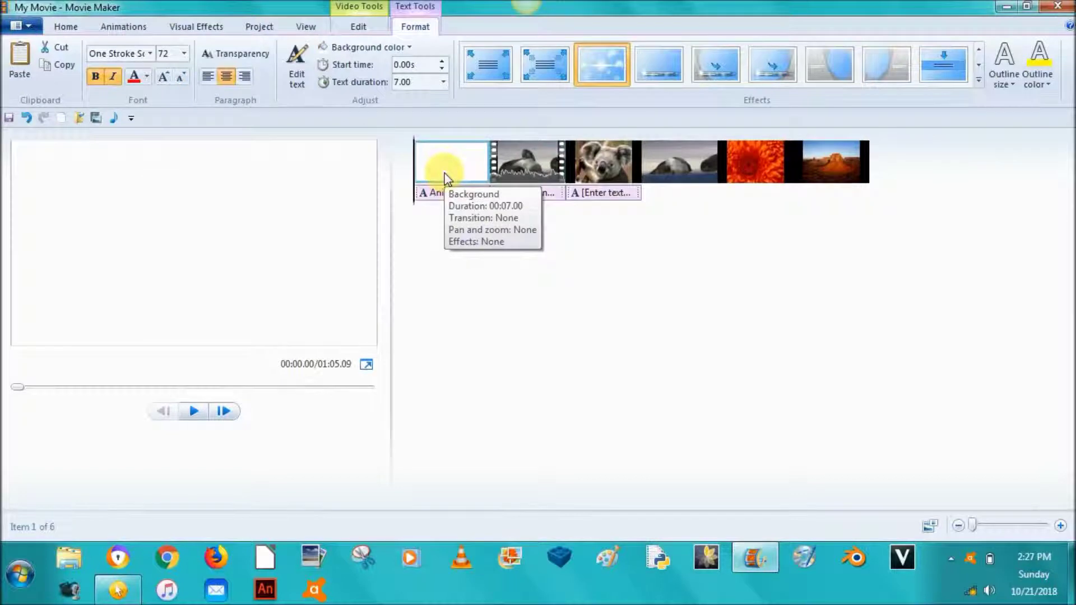
pyautogui.click(591, 190)
pyautogui.press('Delete')
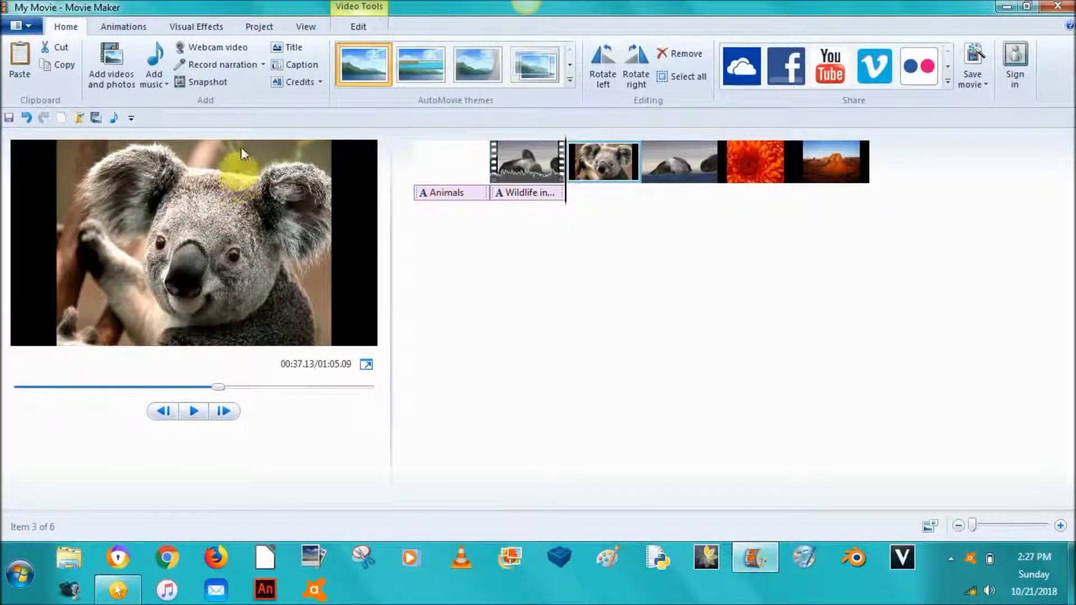
# Try a credits clip and a location credits clip at the end of the movie, deleting each one
pyautogui.click(321, 83)
pyautogui.click(291, 84)
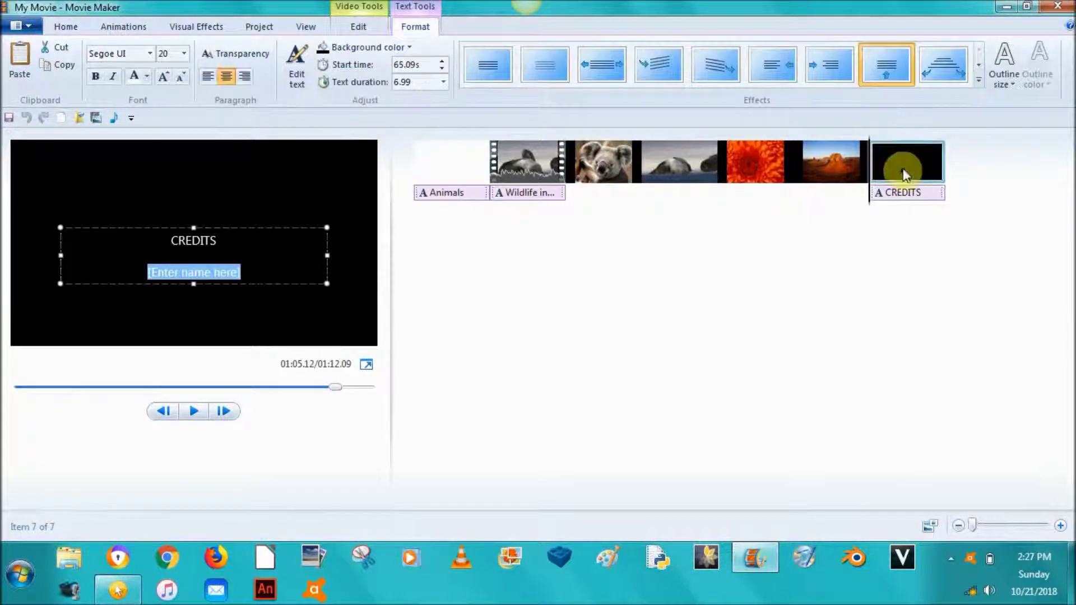
pyautogui.click(913, 195)
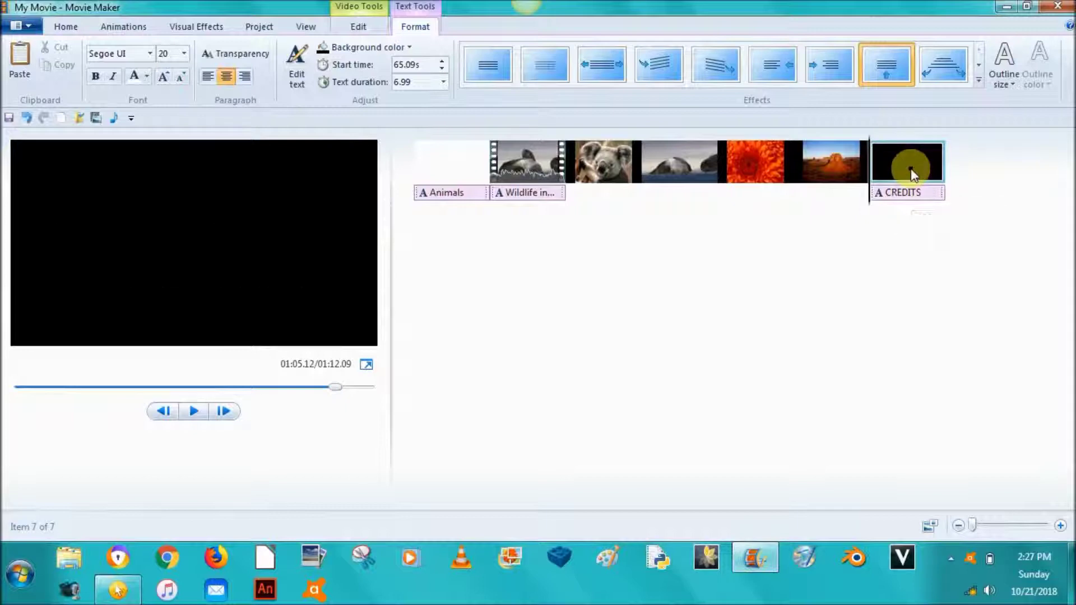
pyautogui.press('Delete')
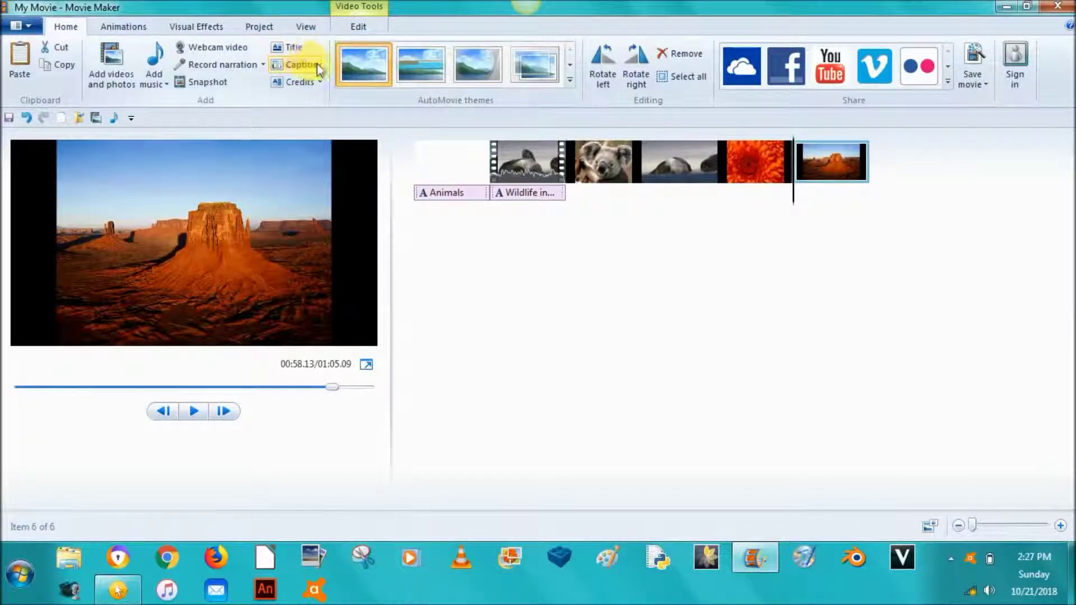
pyautogui.click(319, 84)
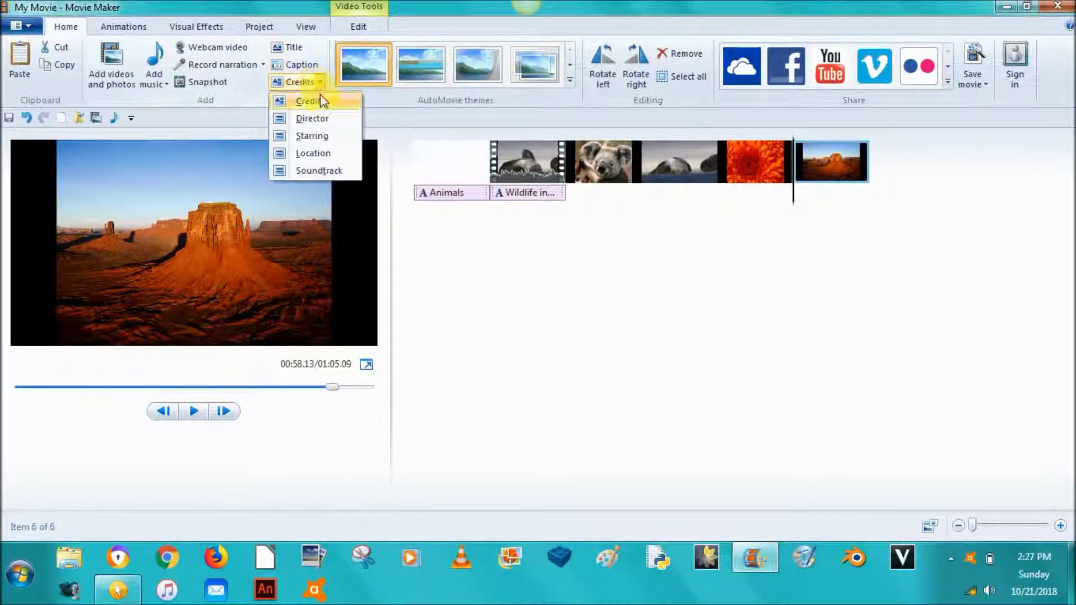
pyautogui.click(332, 158)
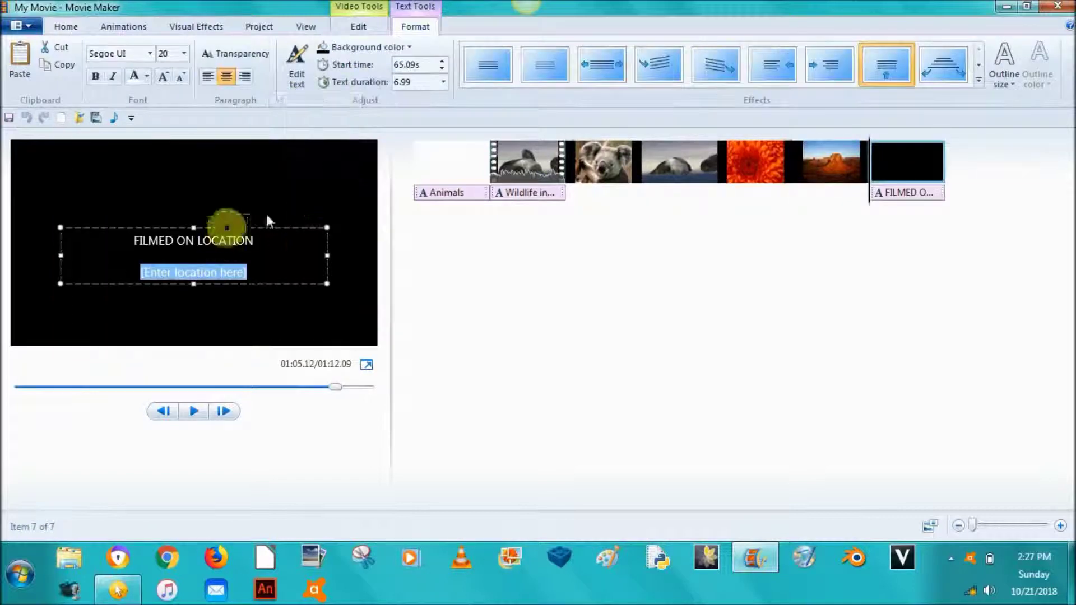
pyautogui.press('Delete')
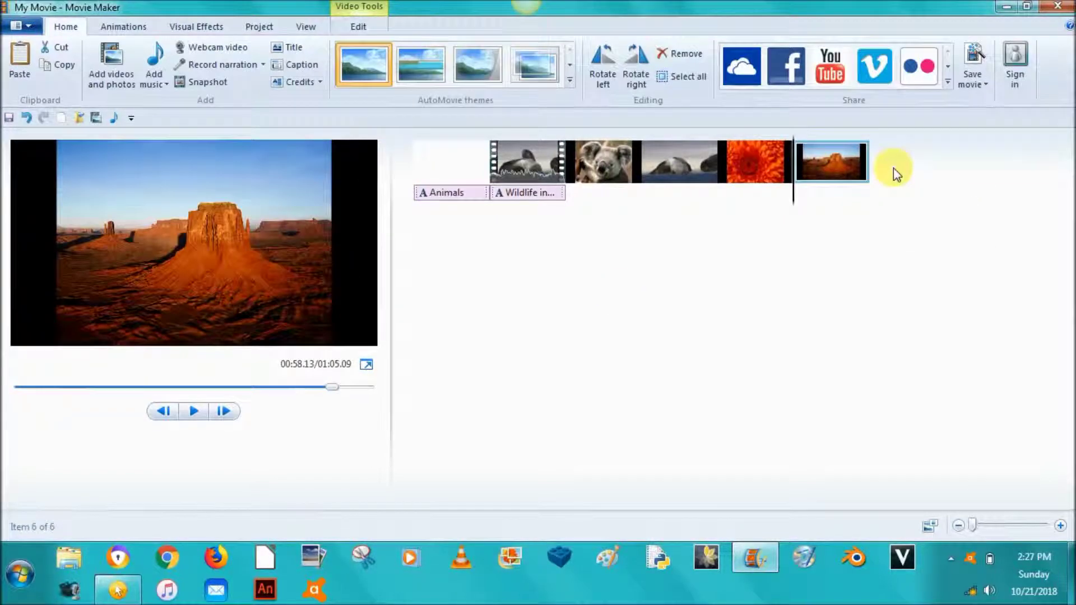
# Apply the second AutoMovie theme without adding music and preview the movie from its first clip
pyautogui.click(420, 64)
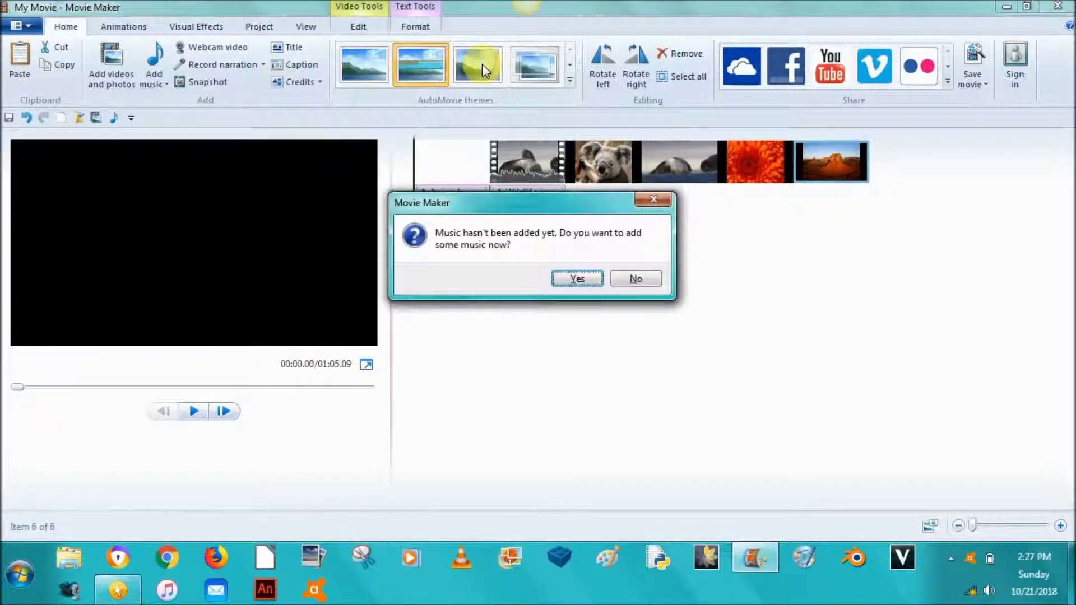
pyautogui.click(632, 279)
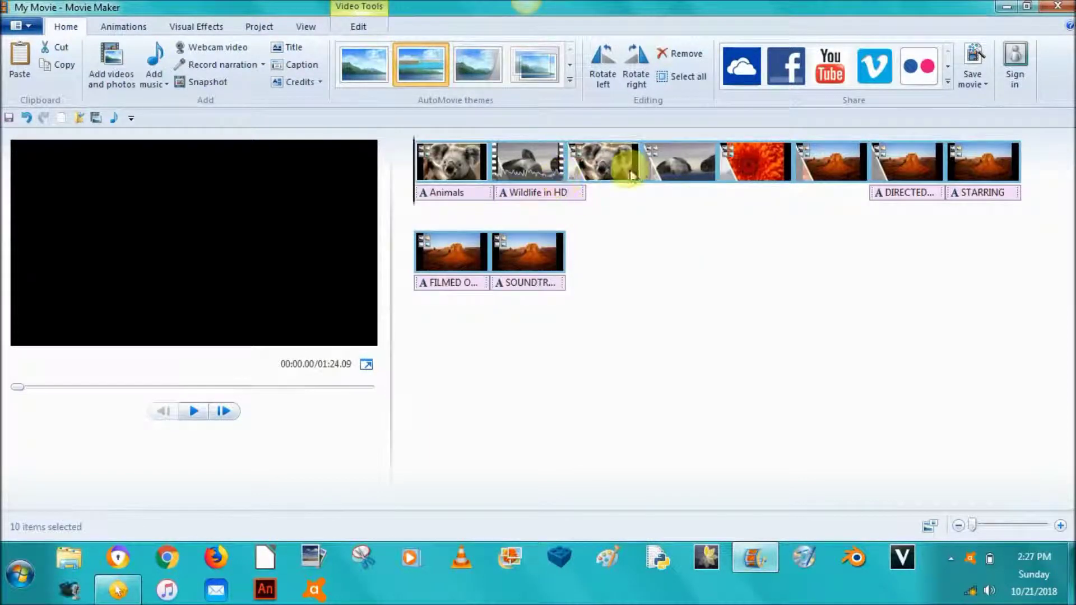
pyautogui.click(456, 167)
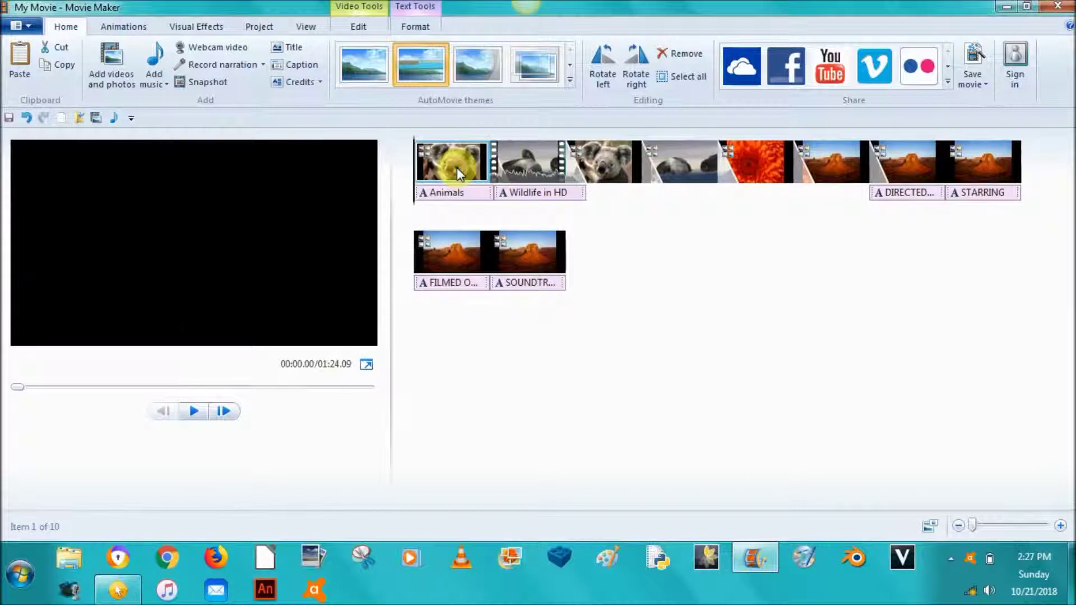
pyautogui.press('space')
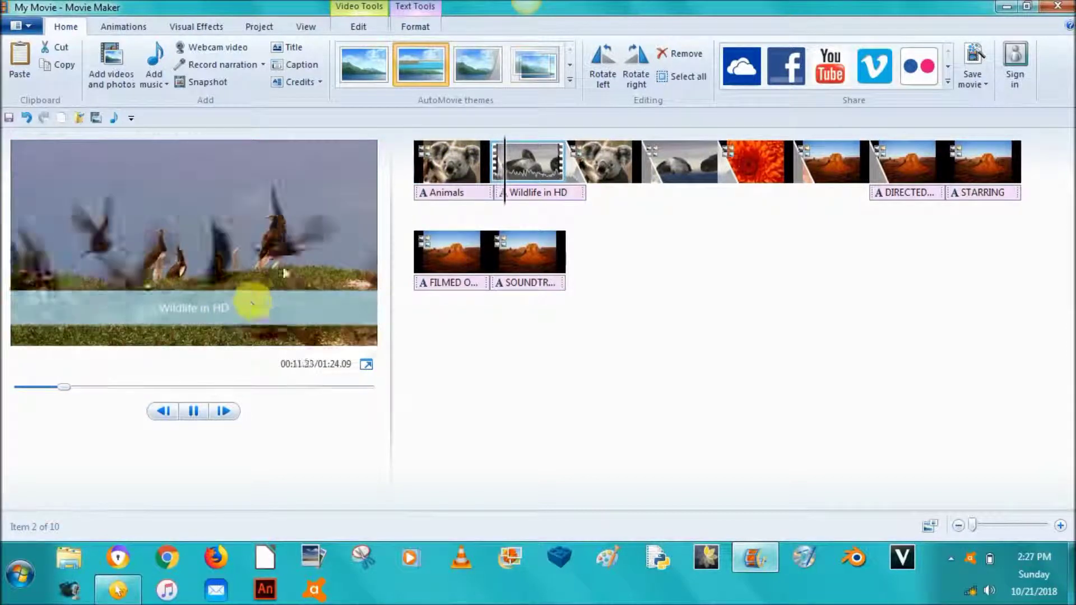
# Undo the AutoMovie theme applied to the movie
pyautogui.rightClick(473, 161)
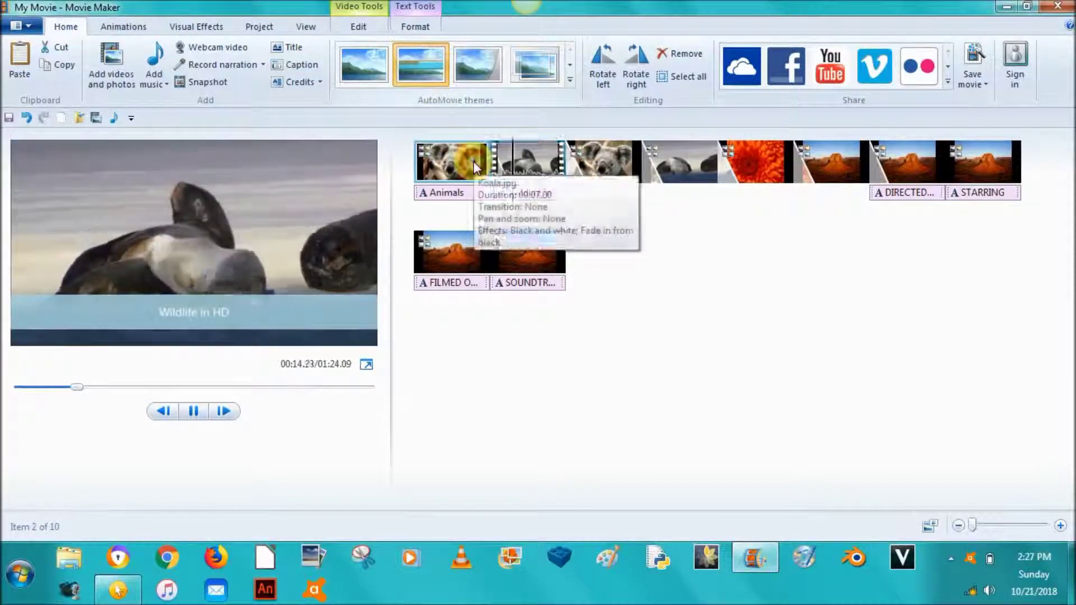
pyautogui.click(473, 162)
pyautogui.hotkey('ctrl', 'z')
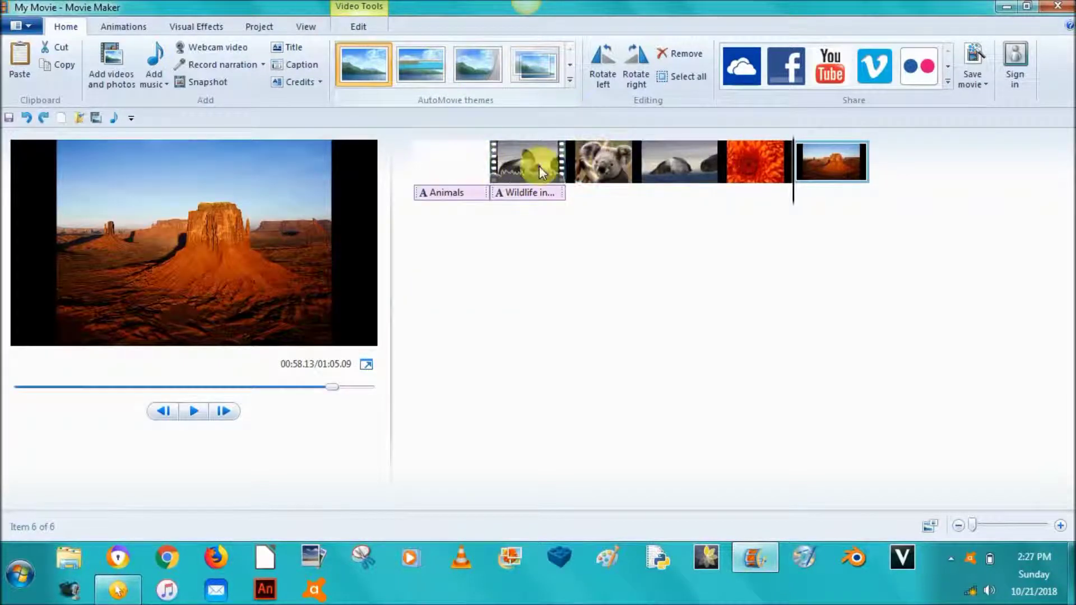
# Rotate the orange flower photo left through a full turn
pyautogui.click(756, 162)
pyautogui.click(604, 63)
pyautogui.click(605, 63)
pyautogui.click(604, 62)
pyautogui.click(604, 61)
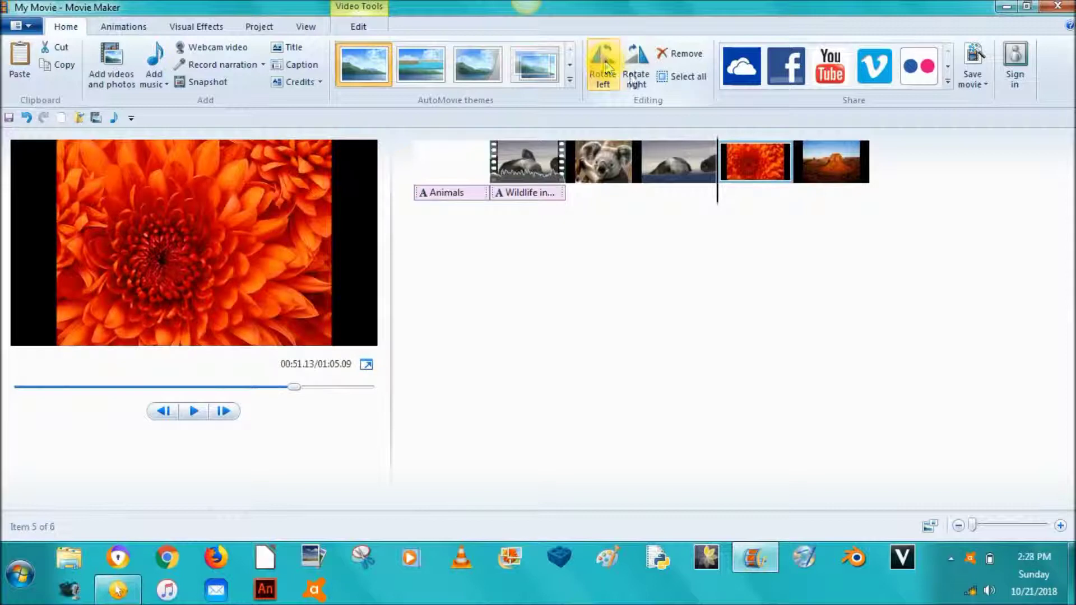
# Try rotating the koala photo left, and rotate it right back to upright
pyautogui.click(617, 156)
pyautogui.click(604, 63)
pyautogui.doubleClick(605, 62)
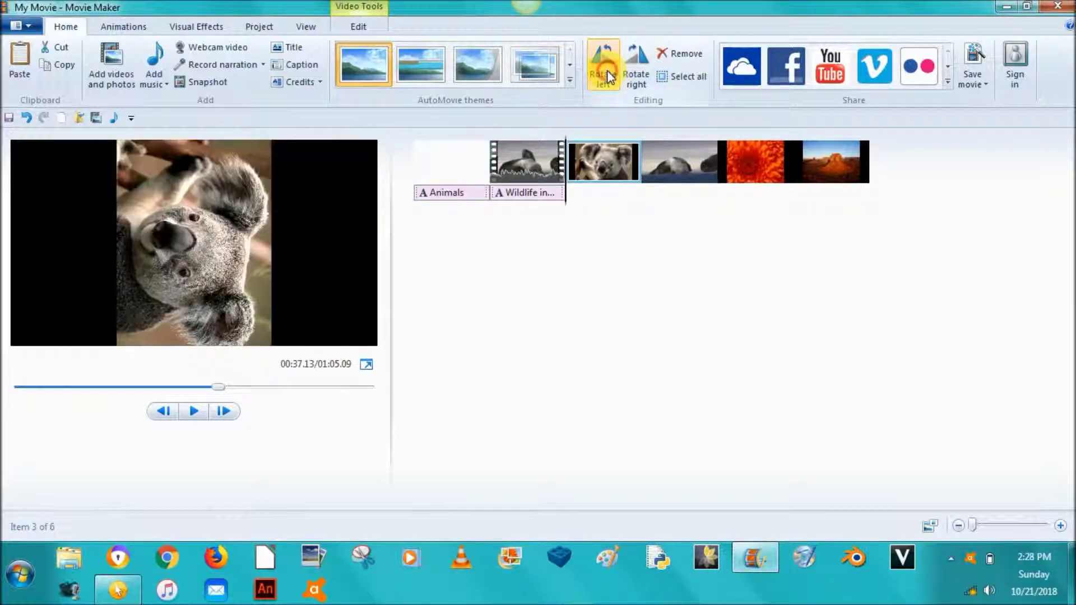
pyautogui.click(606, 67)
pyautogui.click(636, 74)
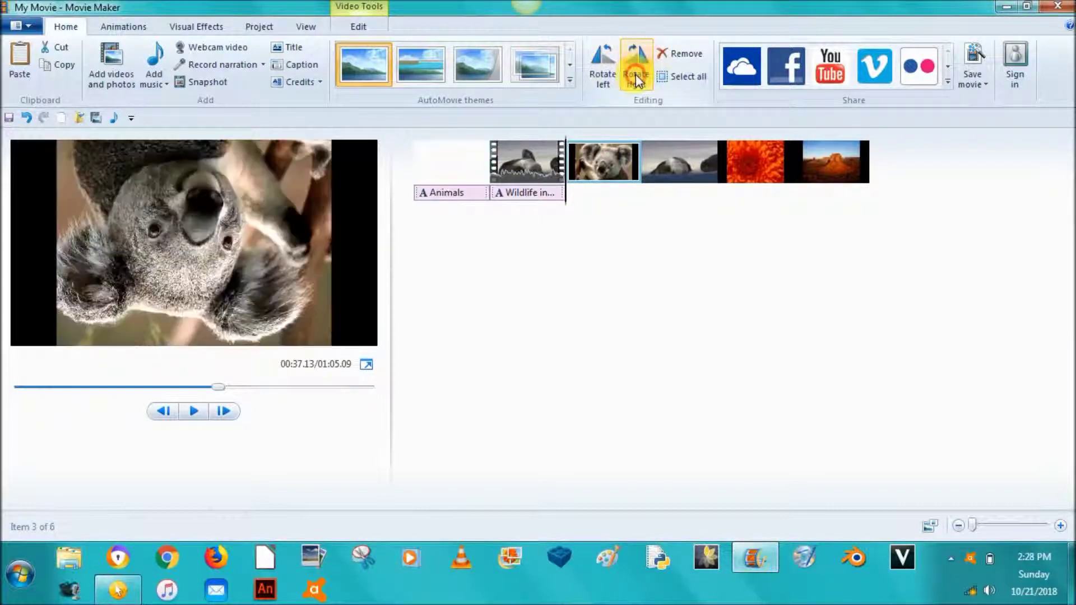
pyautogui.click(635, 74)
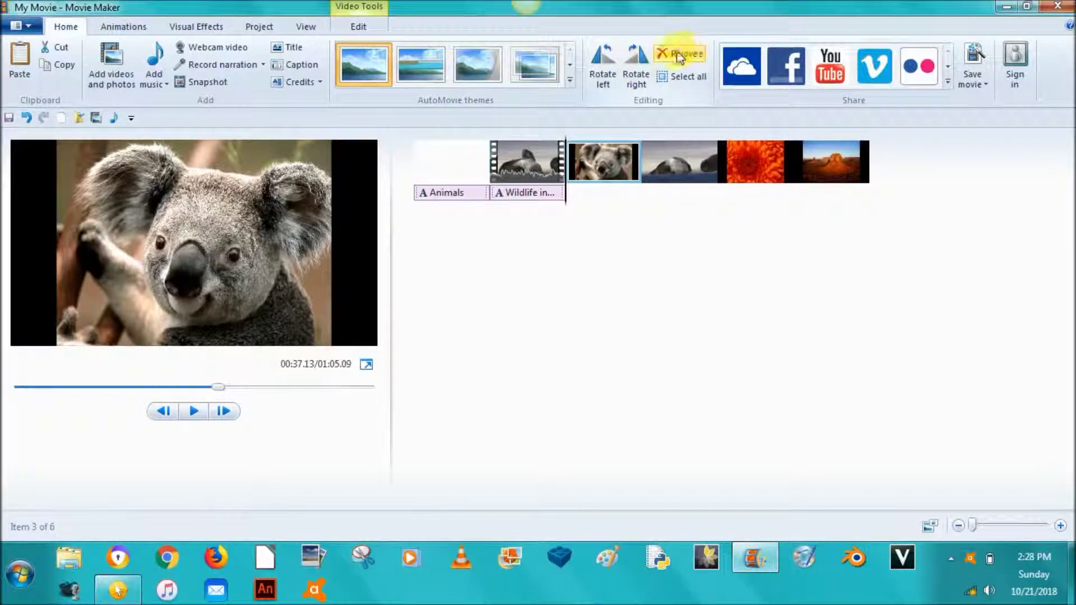
# Select all the clips in the movie at once, clear that selection, and select only the "Animals" title clip
pyautogui.rightClick(610, 156)
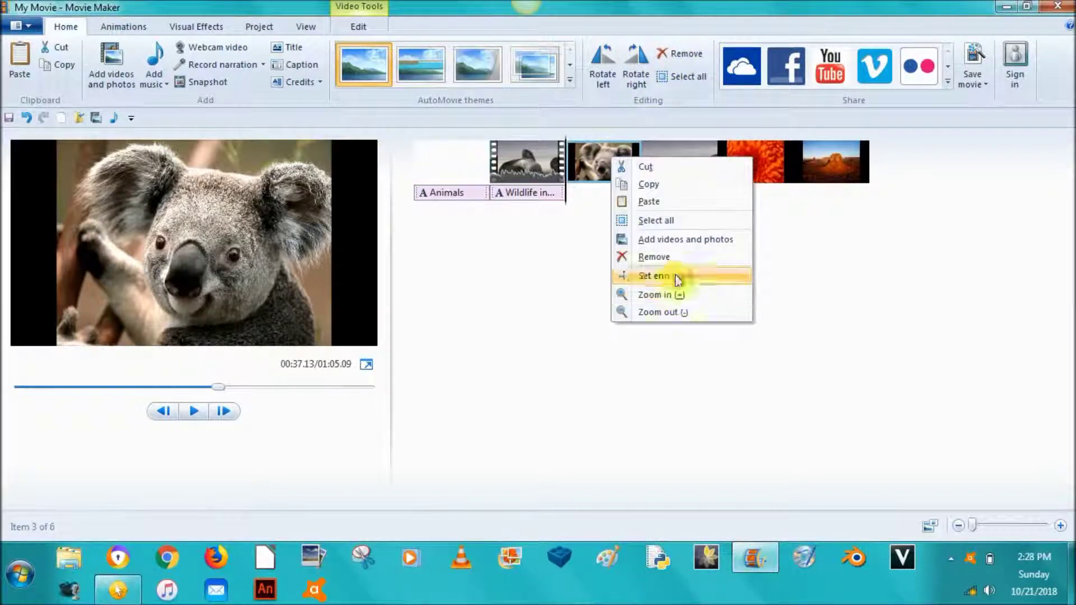
pyautogui.click(680, 113)
pyautogui.click(683, 76)
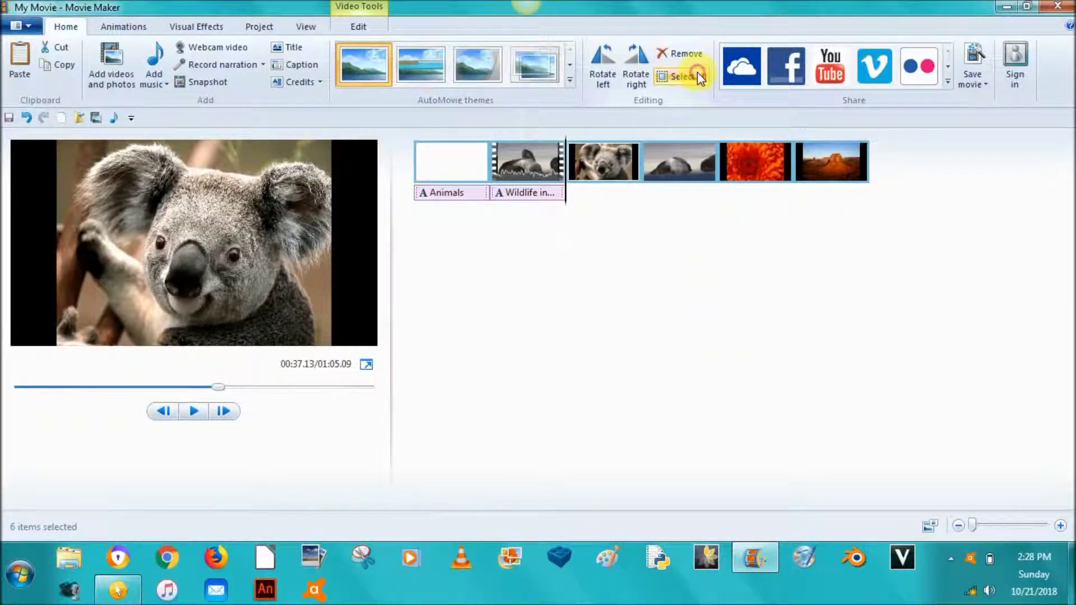
pyautogui.click(665, 191)
pyautogui.click(476, 171)
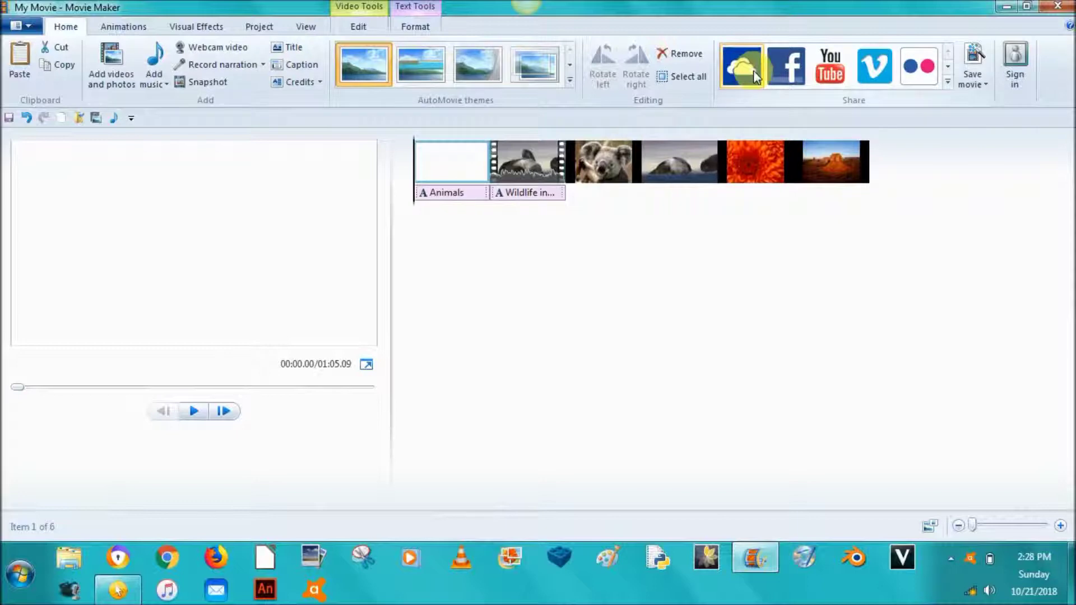
# Look over the services and plug-in options for publishing the movie on the web
pyautogui.click(949, 82)
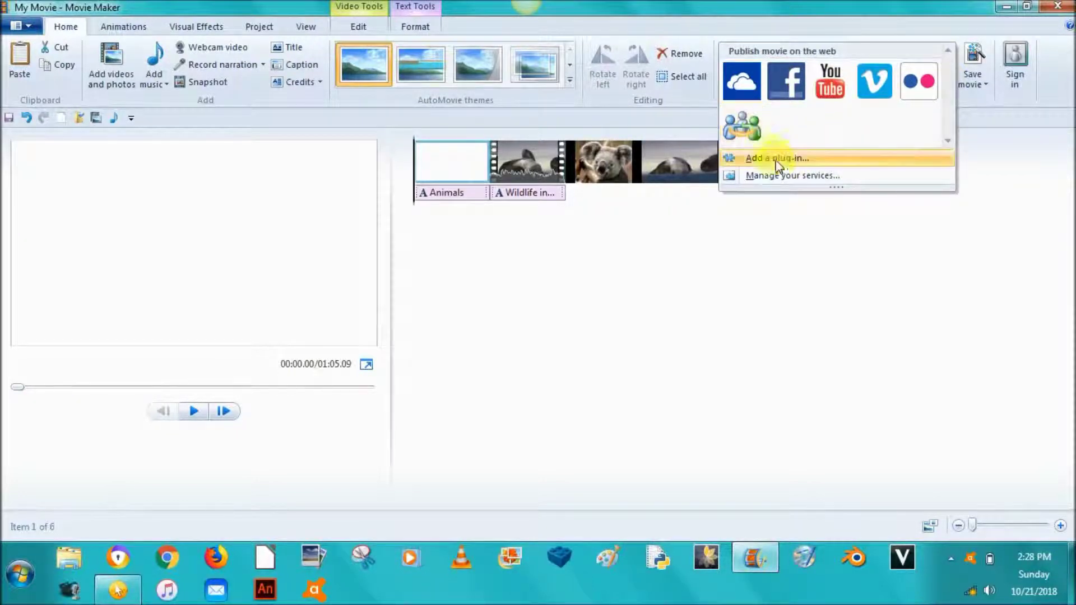
pyautogui.click(1001, 93)
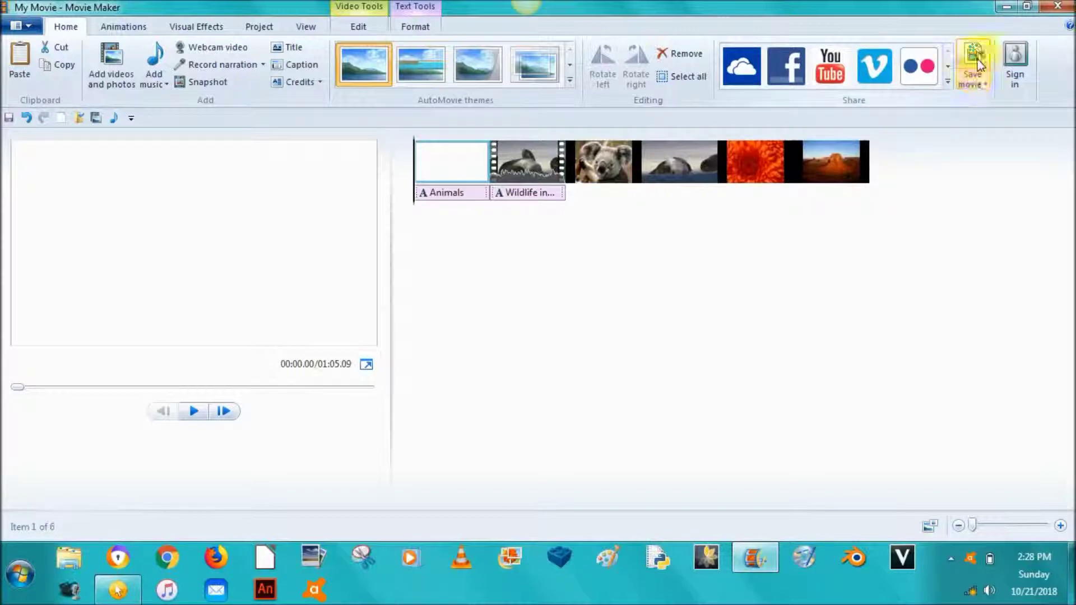
# Give the "Animals" title clip the slanted-panel transition in place of the brick-pattern dissolve, and preview its opening
pyautogui.click(137, 34)
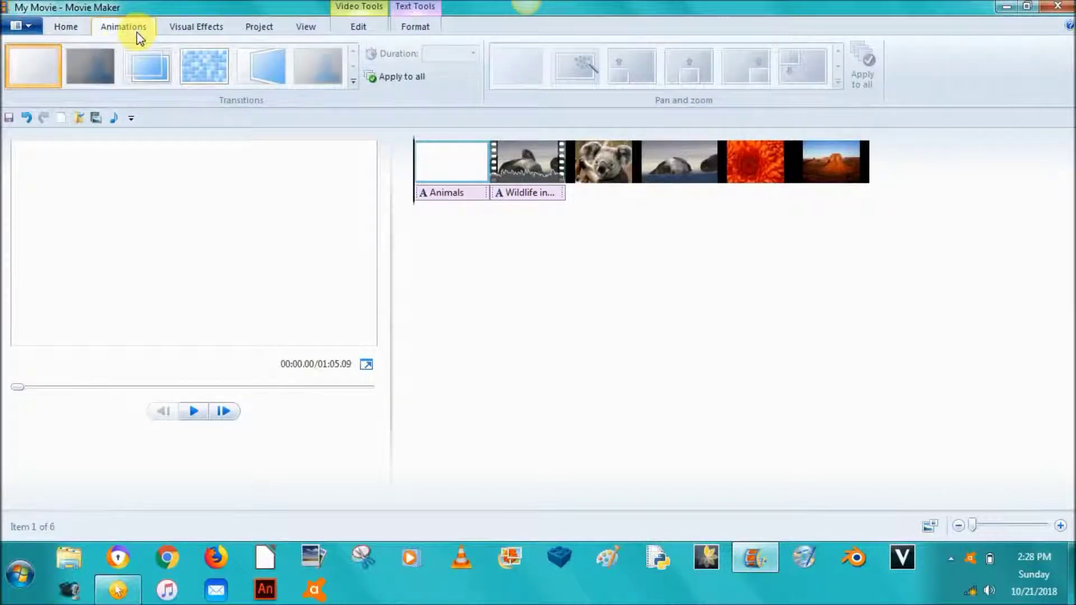
pyautogui.click(201, 68)
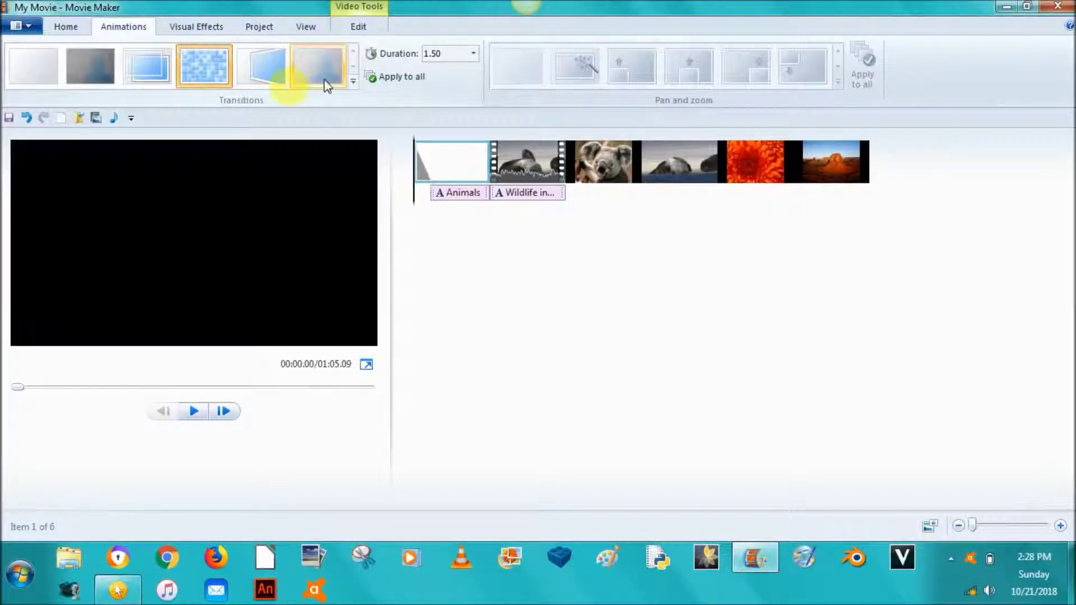
pyautogui.click(353, 81)
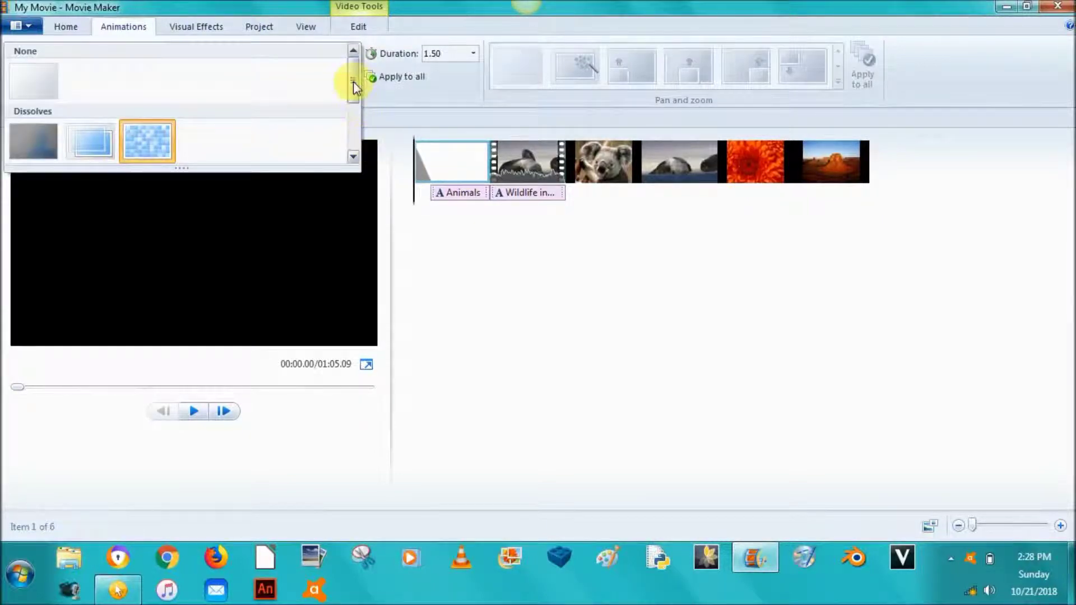
pyautogui.moveTo(353, 82); pyautogui.dragTo(361, 108)
pyautogui.click(40, 116)
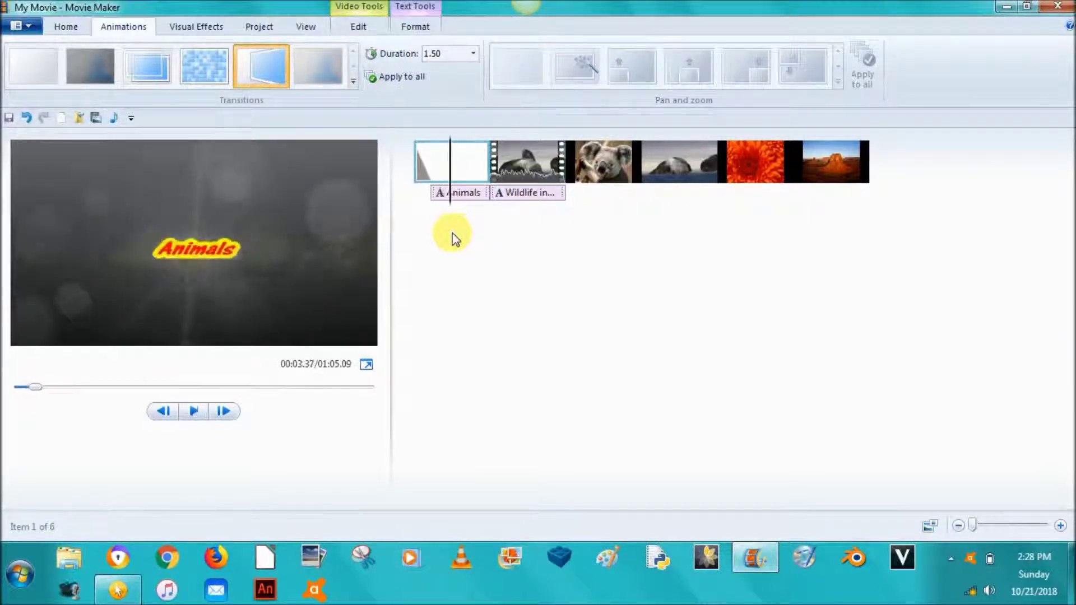
pyautogui.click(427, 163)
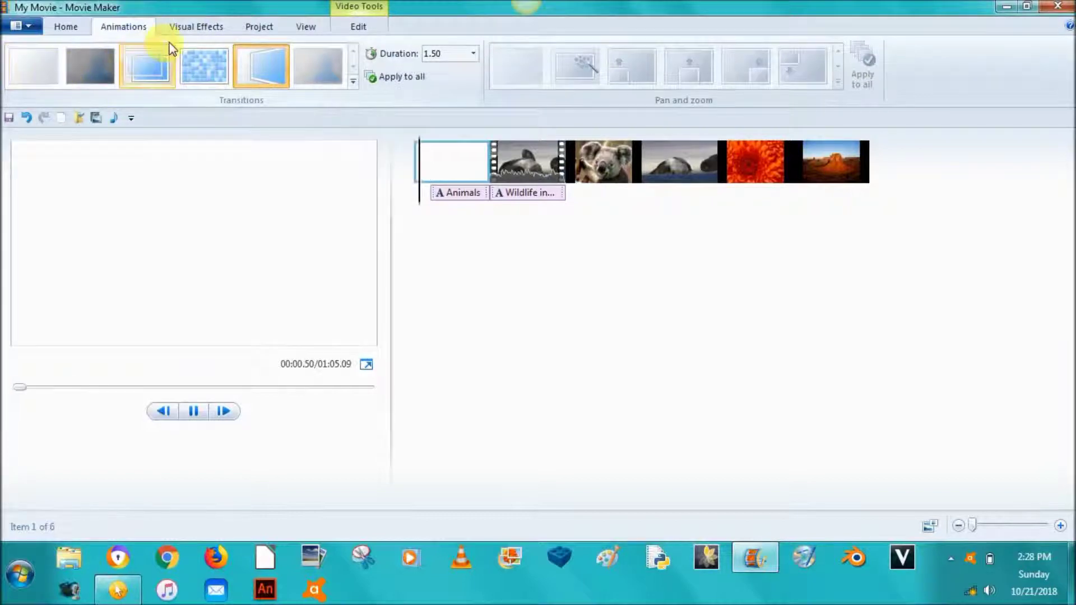
# Try the pencil-sketch visual effect on the koala photo, look through the other effects, and remove it
pyautogui.click(189, 28)
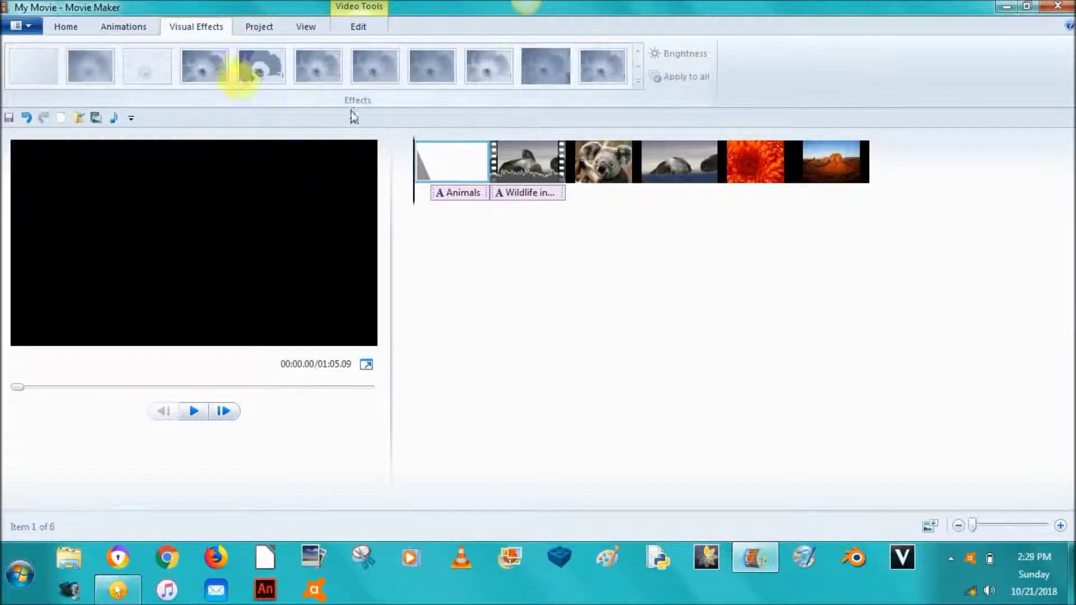
pyautogui.click(594, 163)
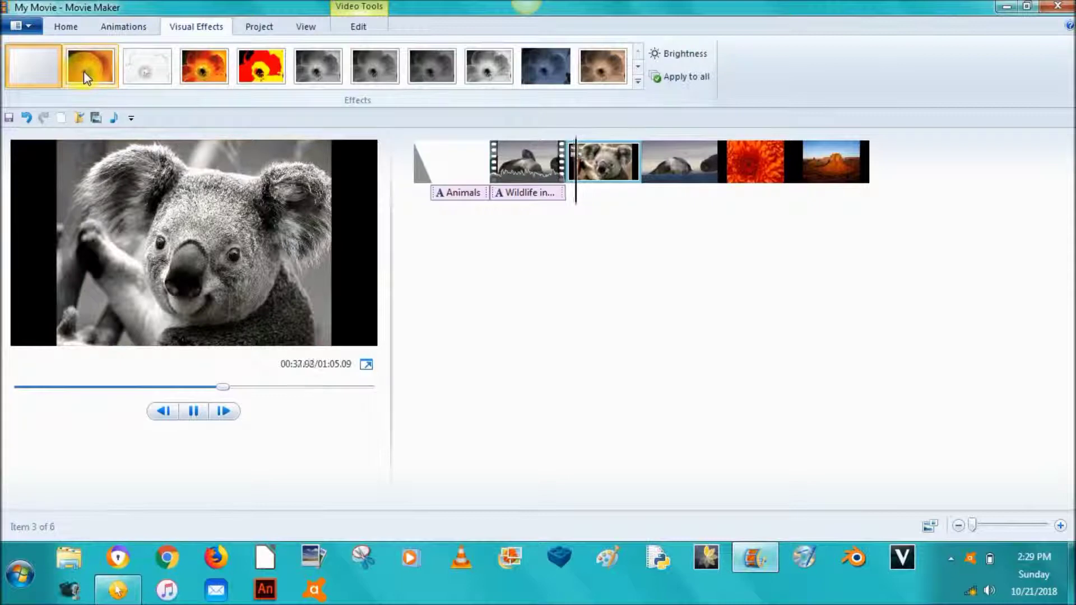
pyautogui.click(152, 70)
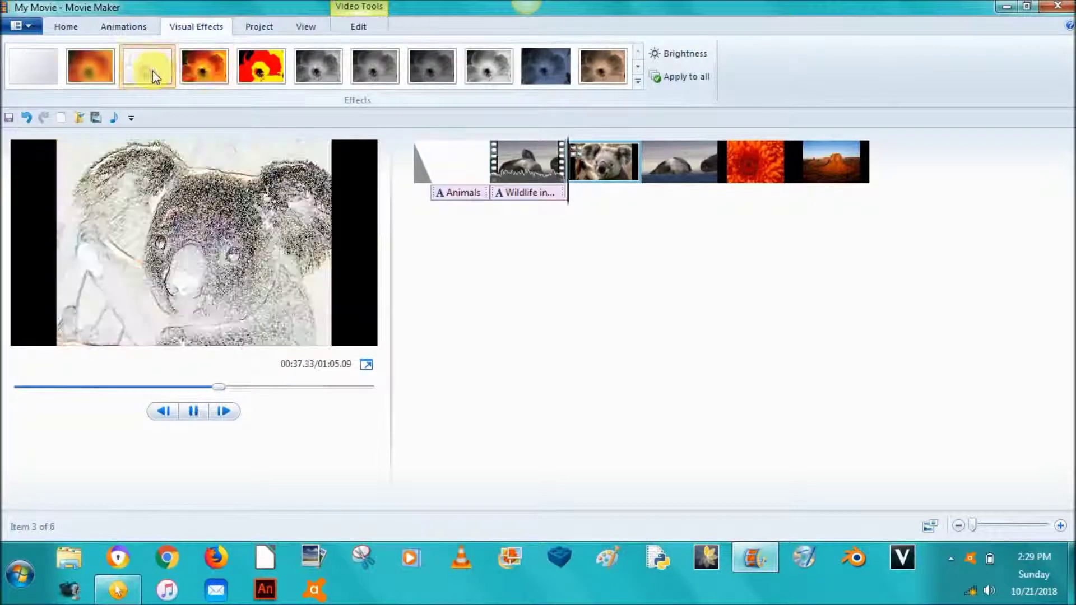
pyautogui.click(640, 91)
pyautogui.moveTo(629, 65); pyautogui.dragTo(648, 19)
pyautogui.click(769, 91)
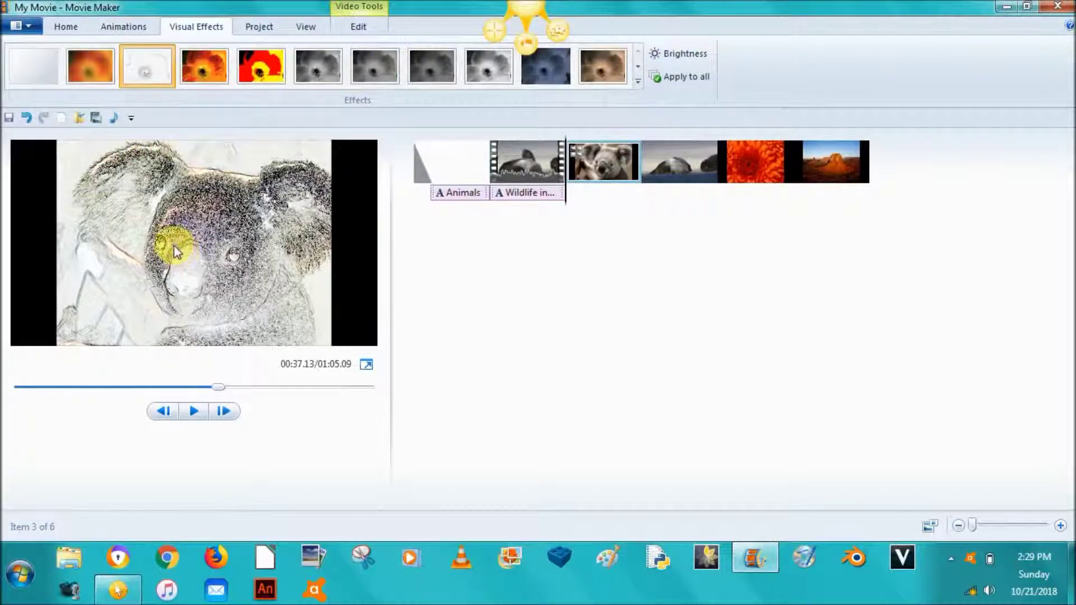
pyautogui.click(33, 65)
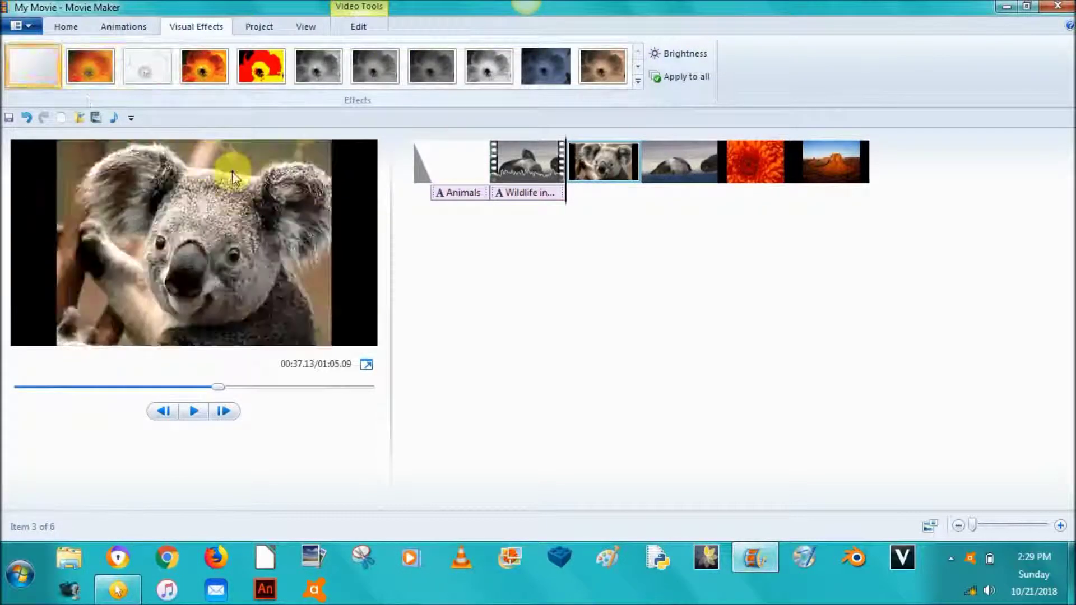
# Lower the koala photo's brightness to the minimum, and raise it back to around the middle
pyautogui.click(682, 53)
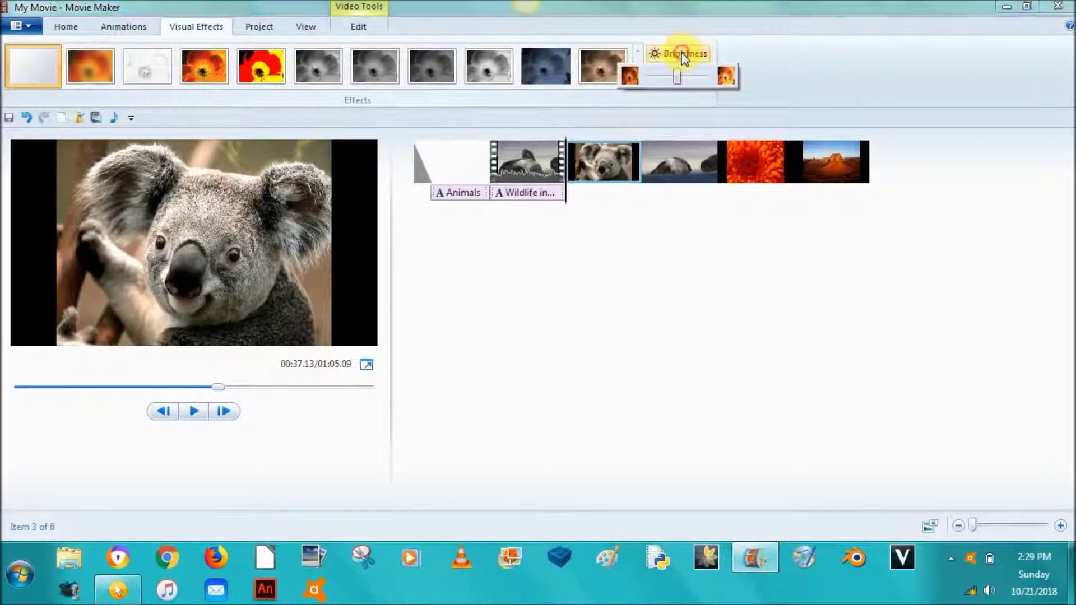
pyautogui.moveTo(674, 77); pyautogui.dragTo(616, 92)
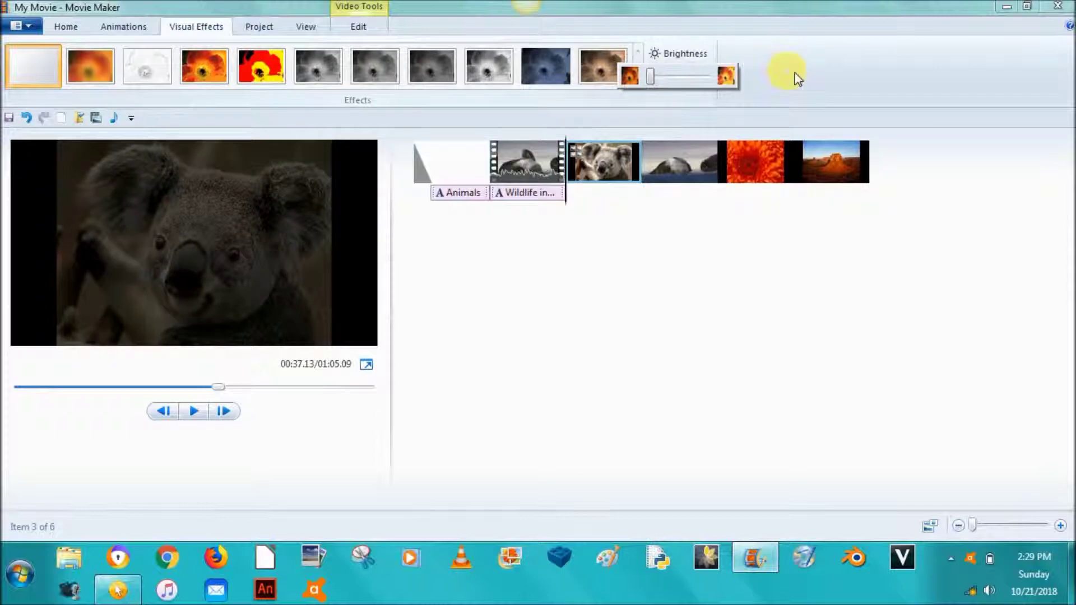
pyautogui.moveTo(650, 77); pyautogui.dragTo(687, 93)
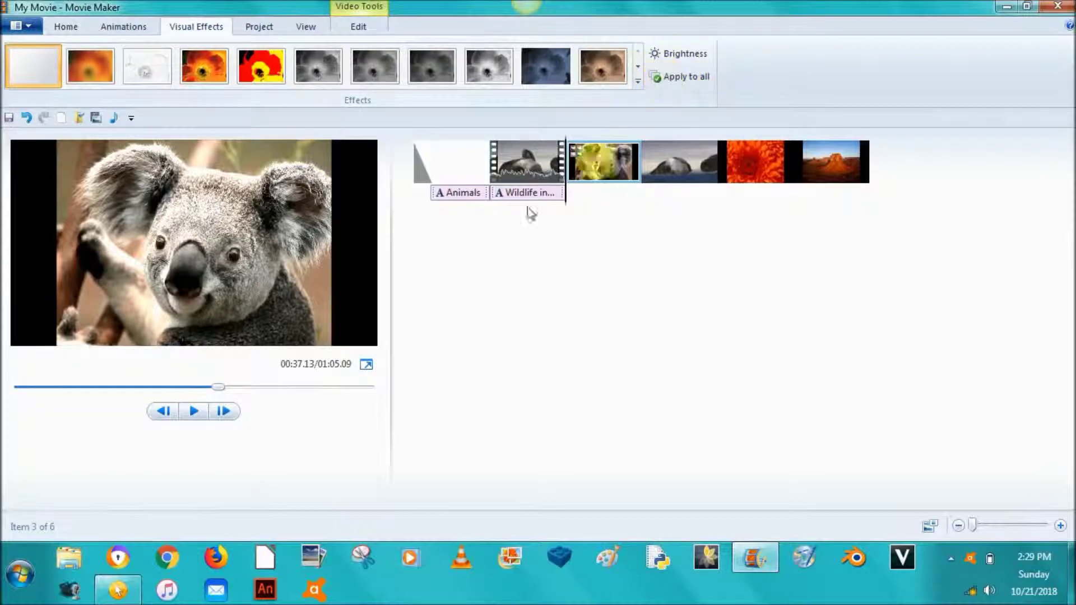
# Try the Standard (4:3) aspect ratio for the project, and switch back to Widescreen (16:9)
pyautogui.click(258, 28)
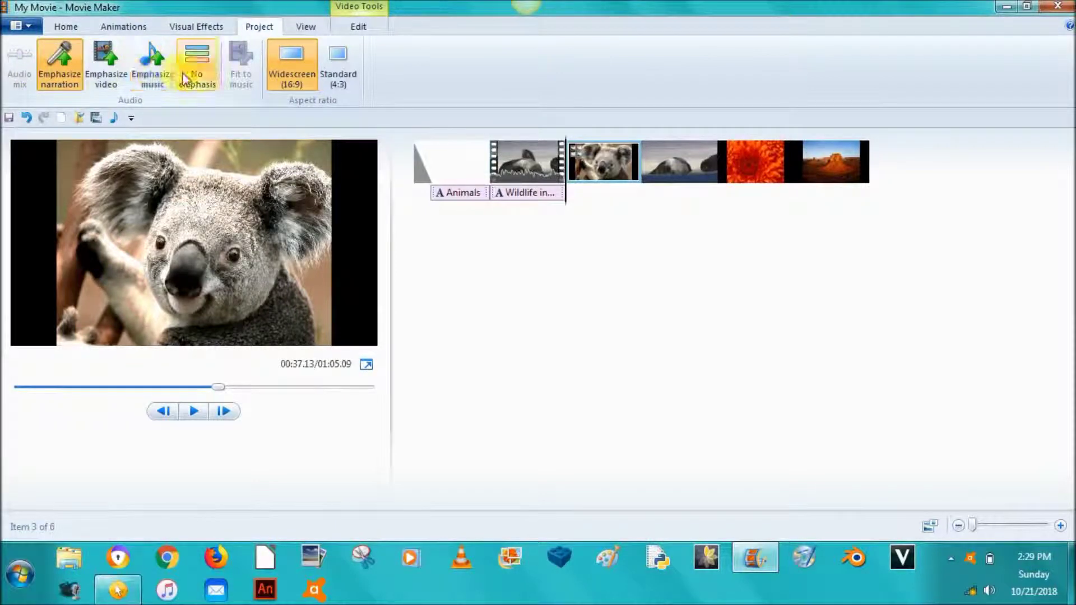
pyautogui.click(331, 70)
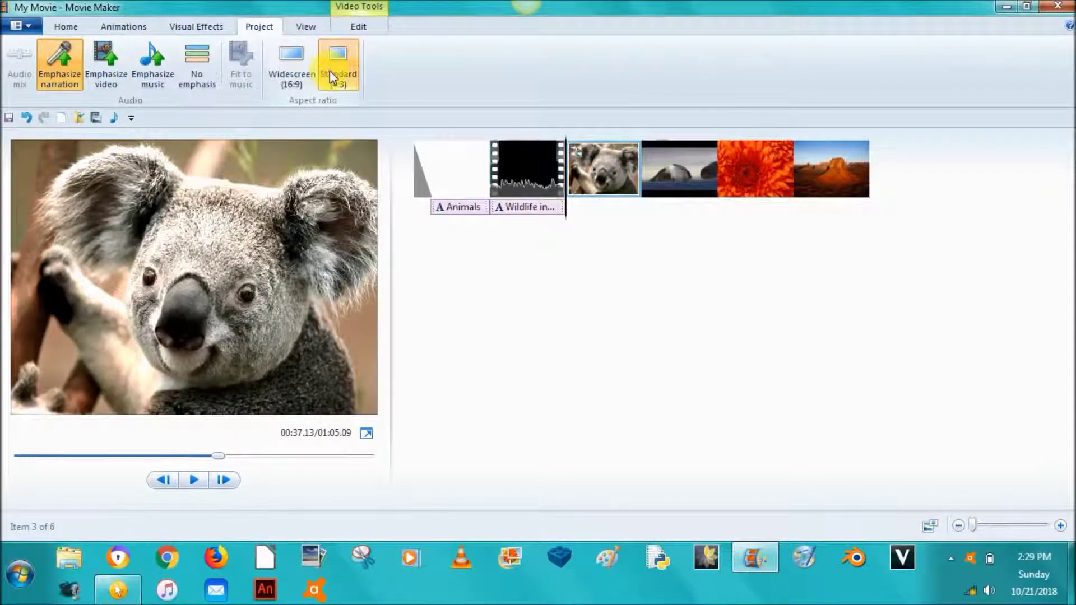
pyautogui.click(303, 72)
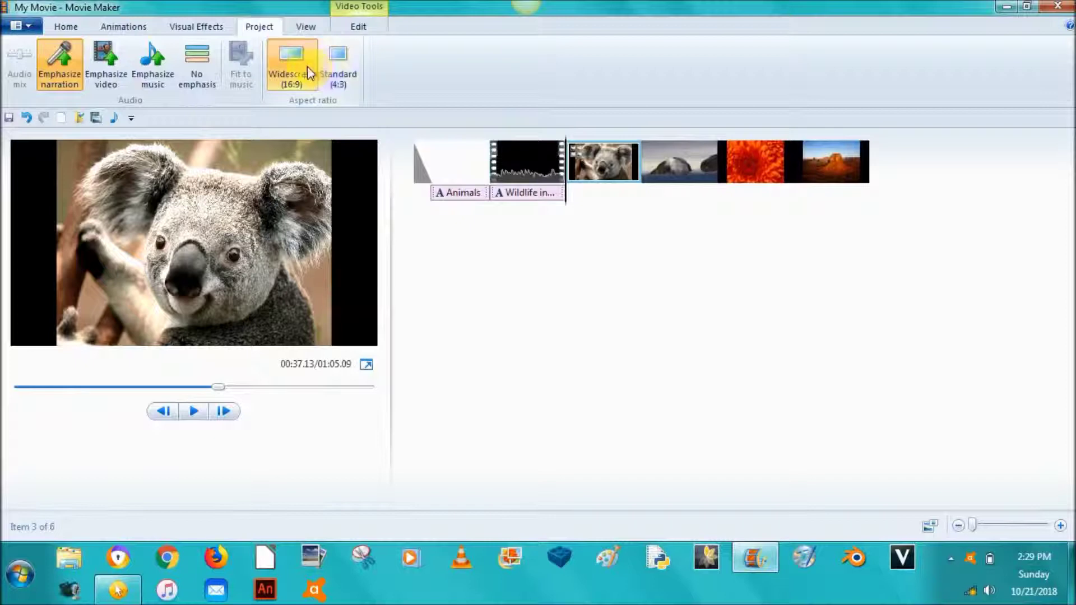
pyautogui.click(338, 65)
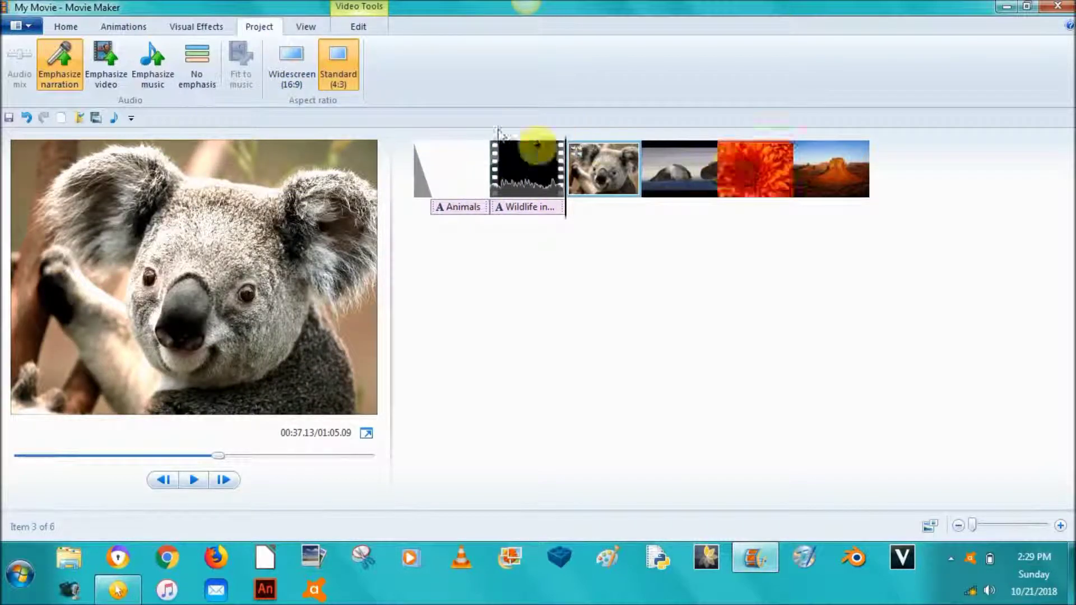
pyautogui.click(291, 65)
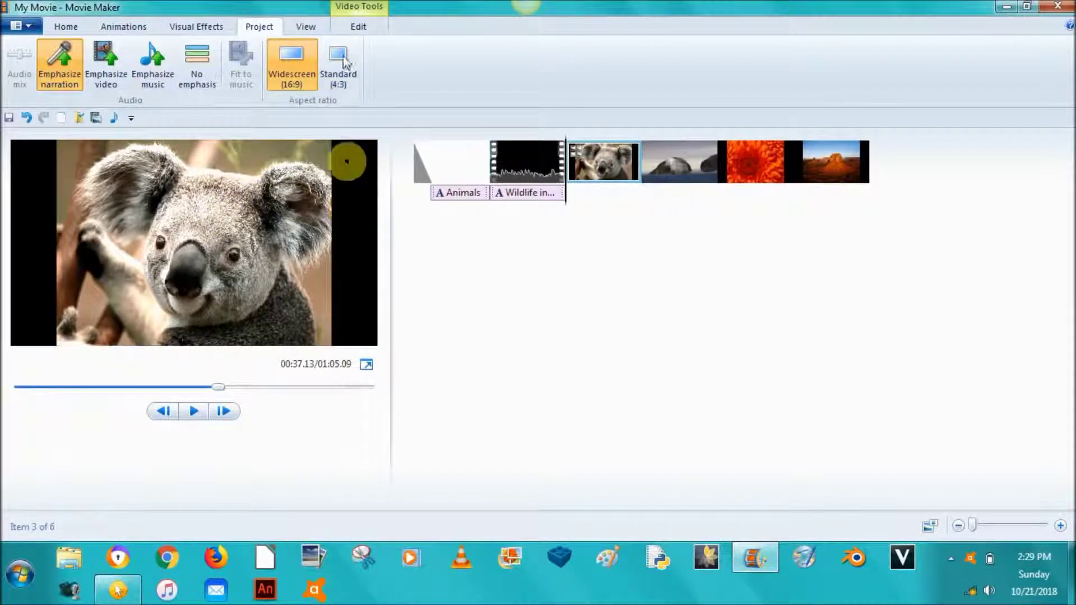
# Look over the thumbnail size choices for the storyboard without changing the current size
pyautogui.click(306, 28)
pyautogui.click(142, 95)
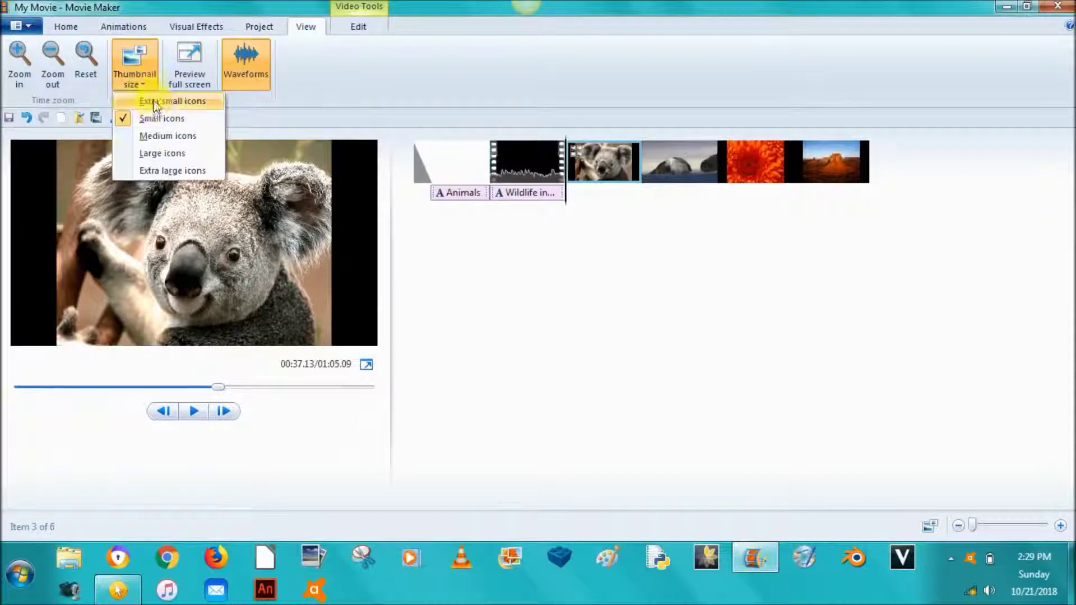
pyautogui.click(560, 293)
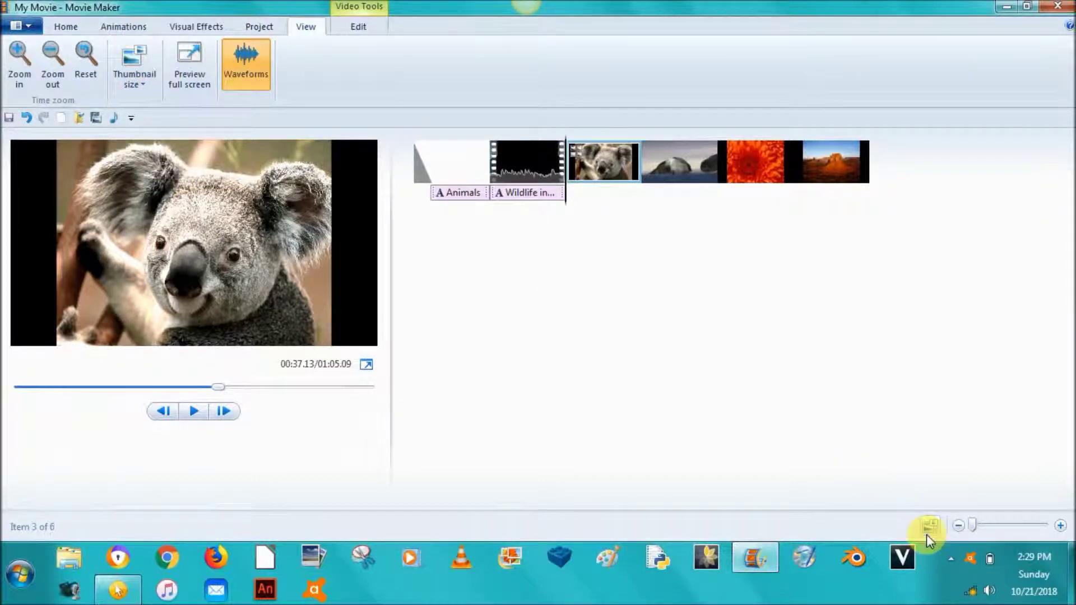
pyautogui.click(929, 530)
pyautogui.click(742, 455)
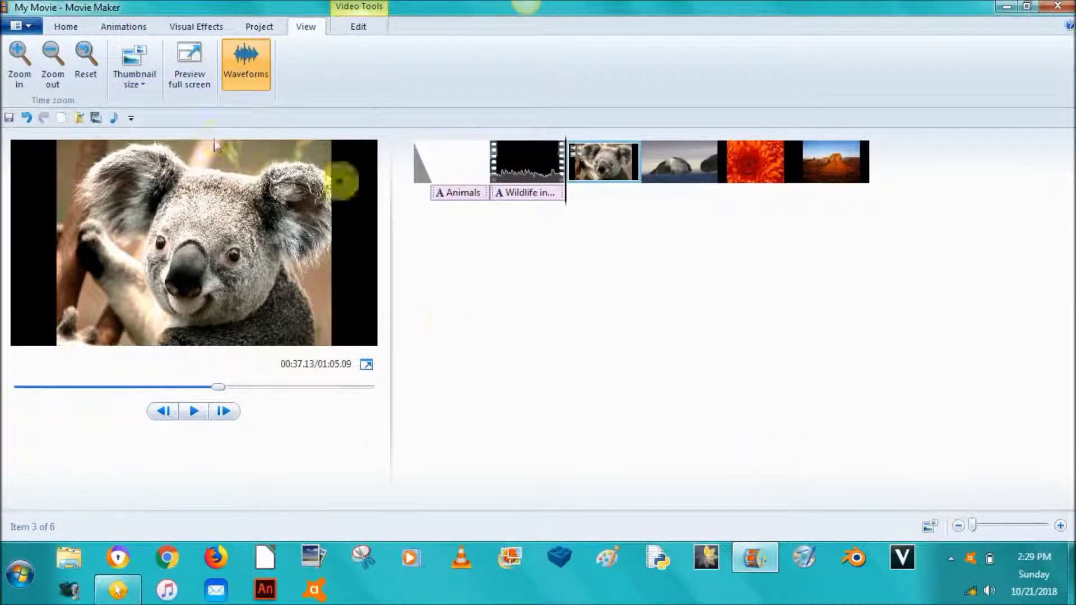
# Preview the movie full screen from the koala photo, and leave the full-screen preview
pyautogui.click(187, 84)
pyautogui.click(985, 18)
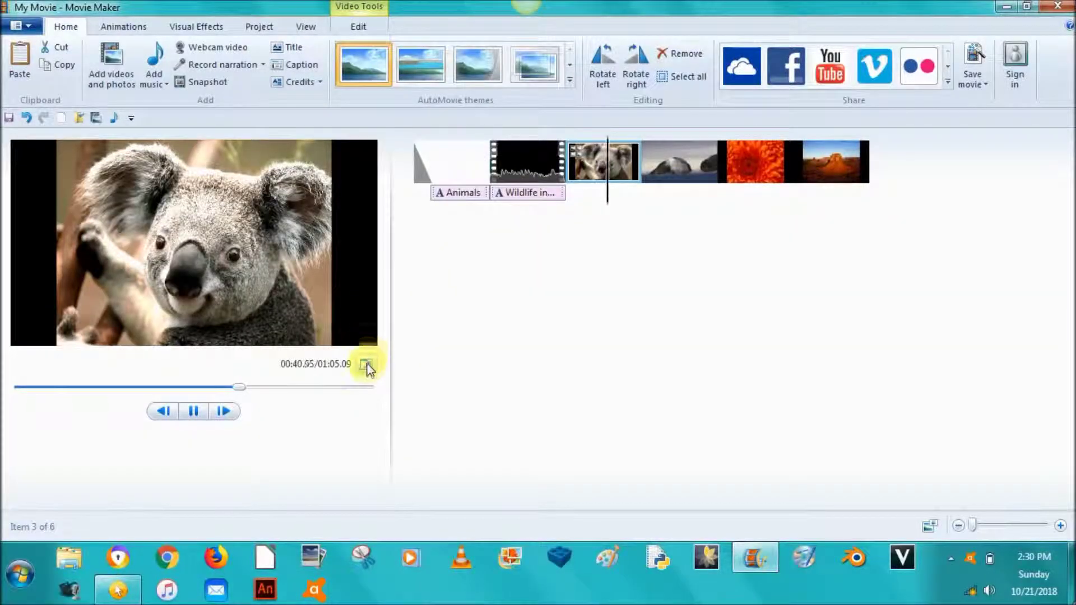
pyautogui.click(368, 363)
pyautogui.click(956, 22)
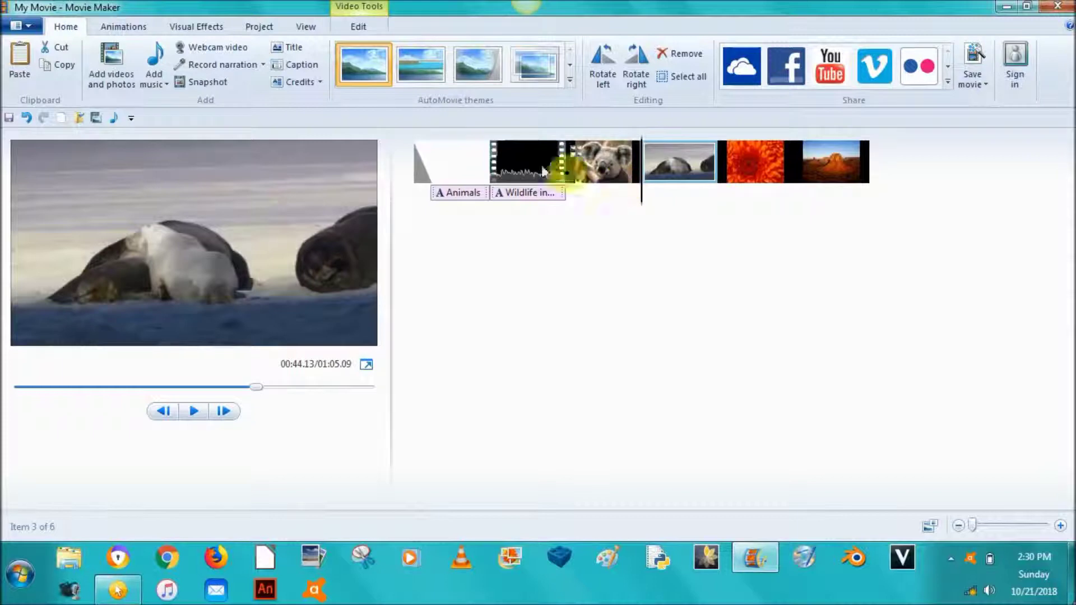
# With the title clip selected, try the time zoom out to its minimum and in again, and reset it to default
pyautogui.click(446, 177)
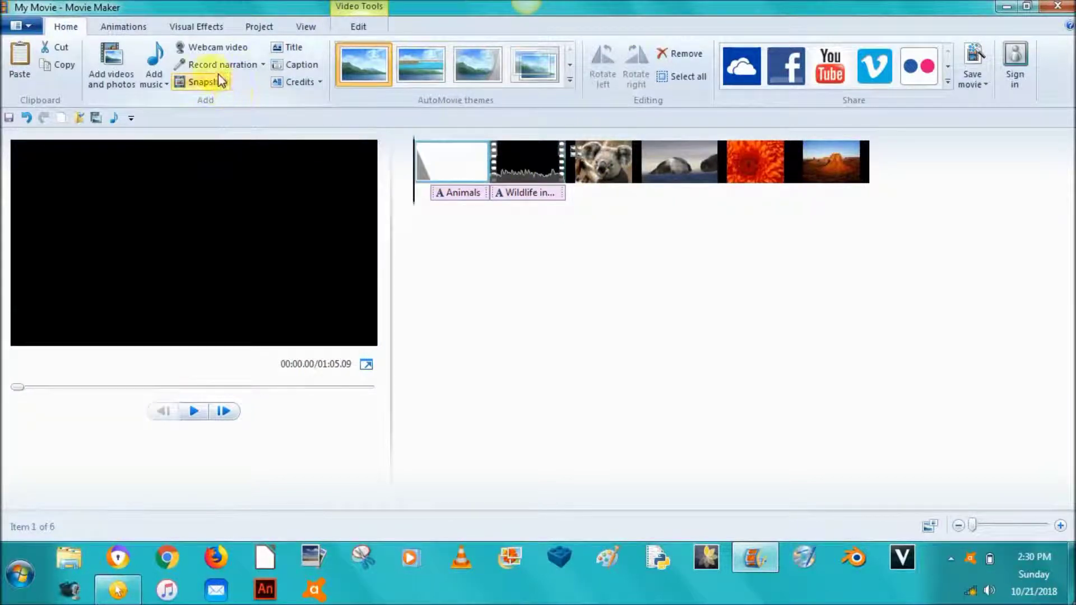
pyautogui.click(305, 29)
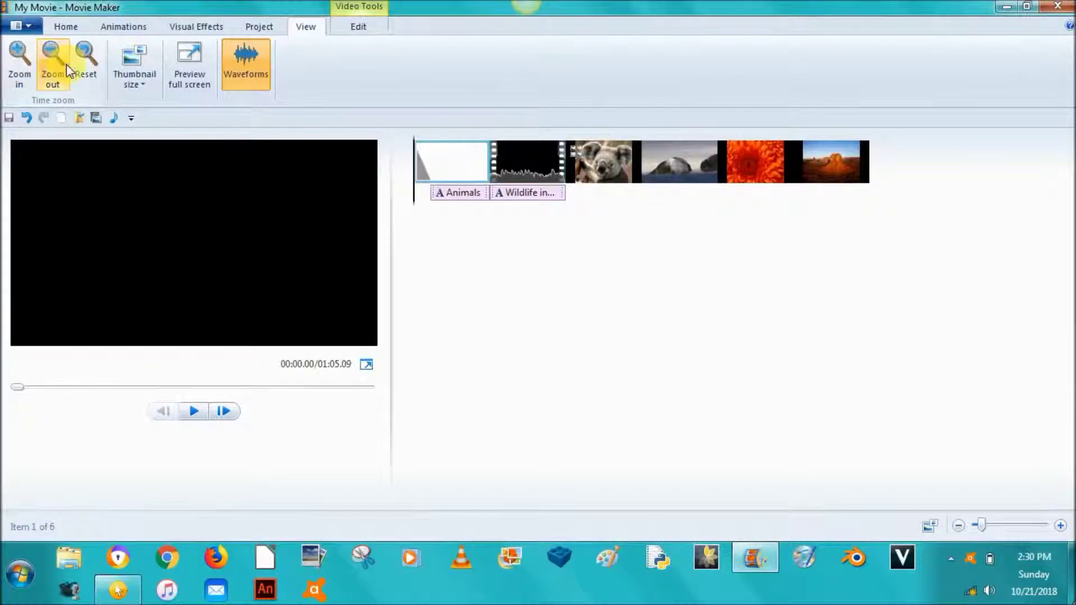
pyautogui.moveTo(984, 525); pyautogui.dragTo(924, 526)
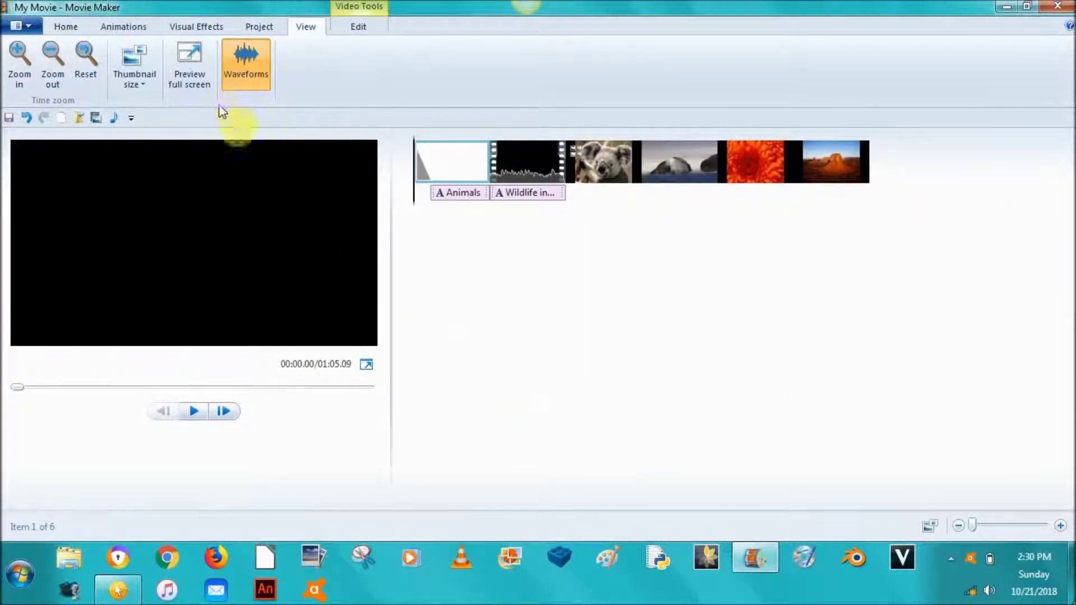
pyautogui.click(23, 61)
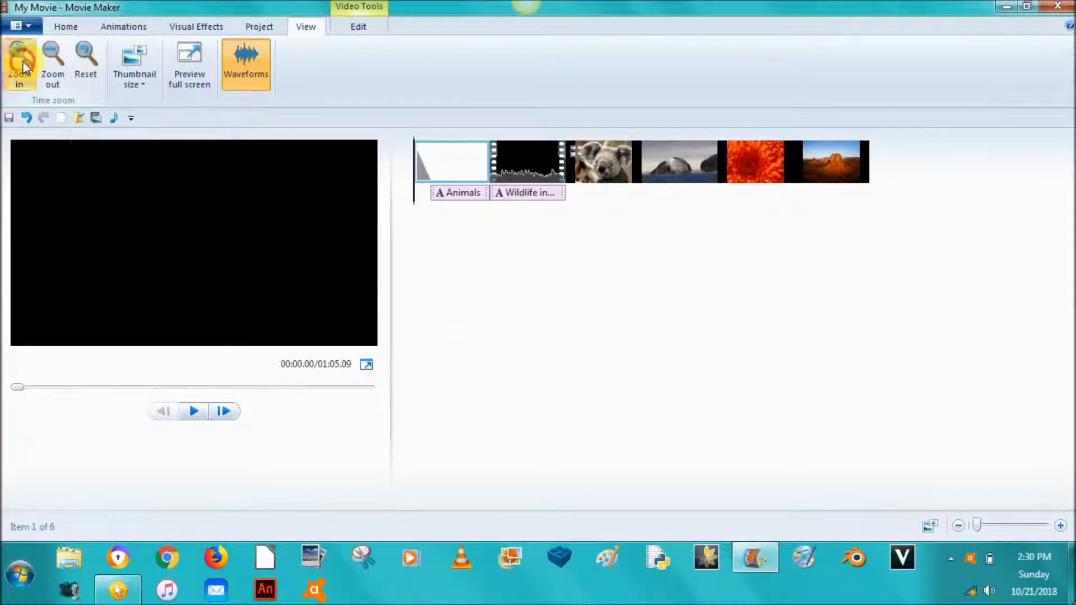
pyautogui.click(87, 66)
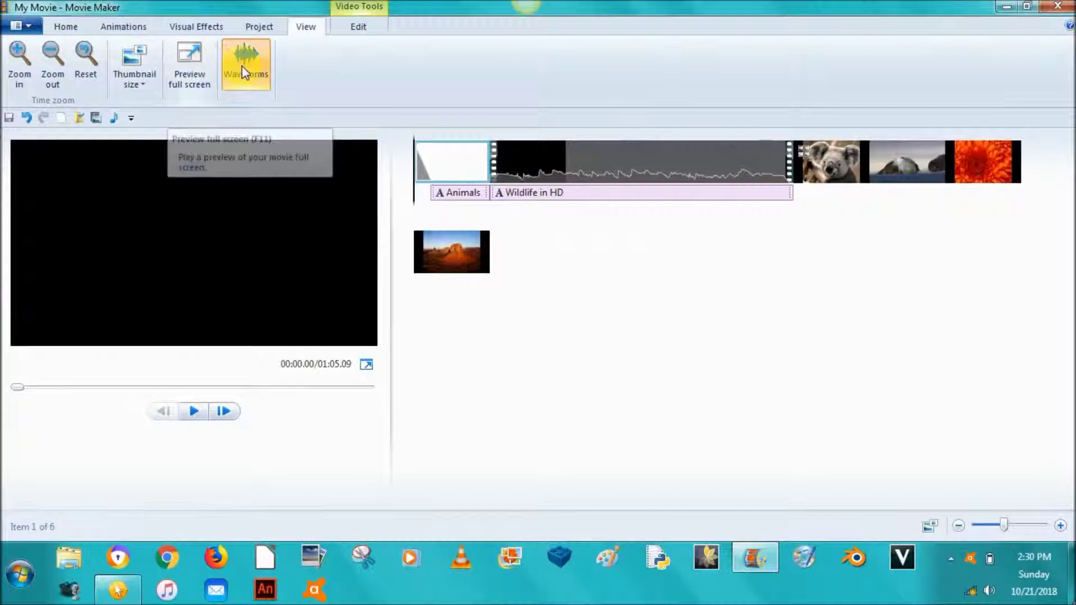
# Hide the audio waveform on the wildlife video clip, and show it again
pyautogui.click(267, 74)
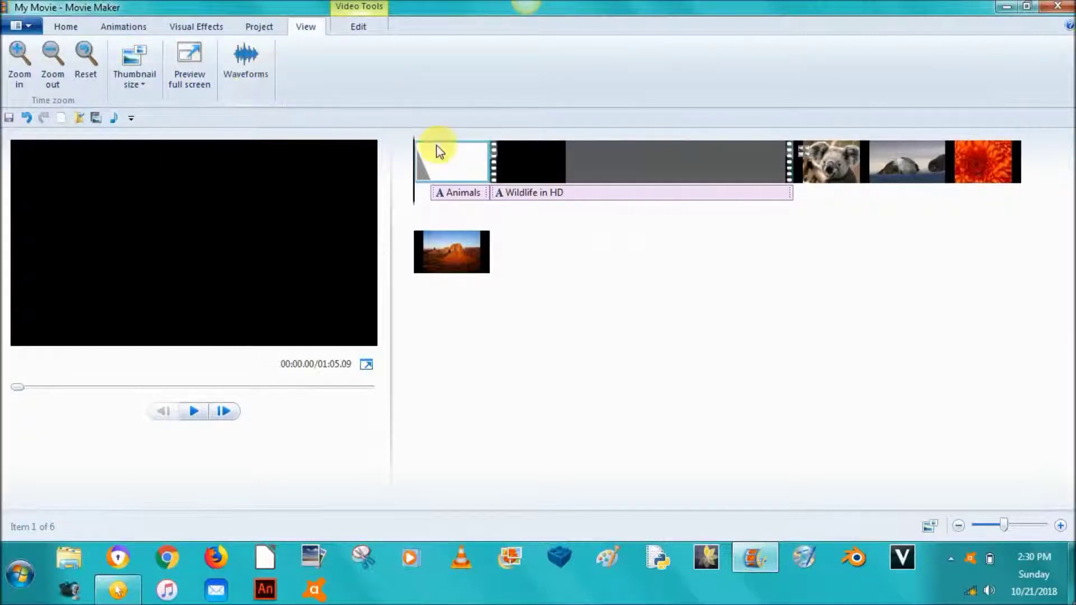
pyautogui.click(245, 64)
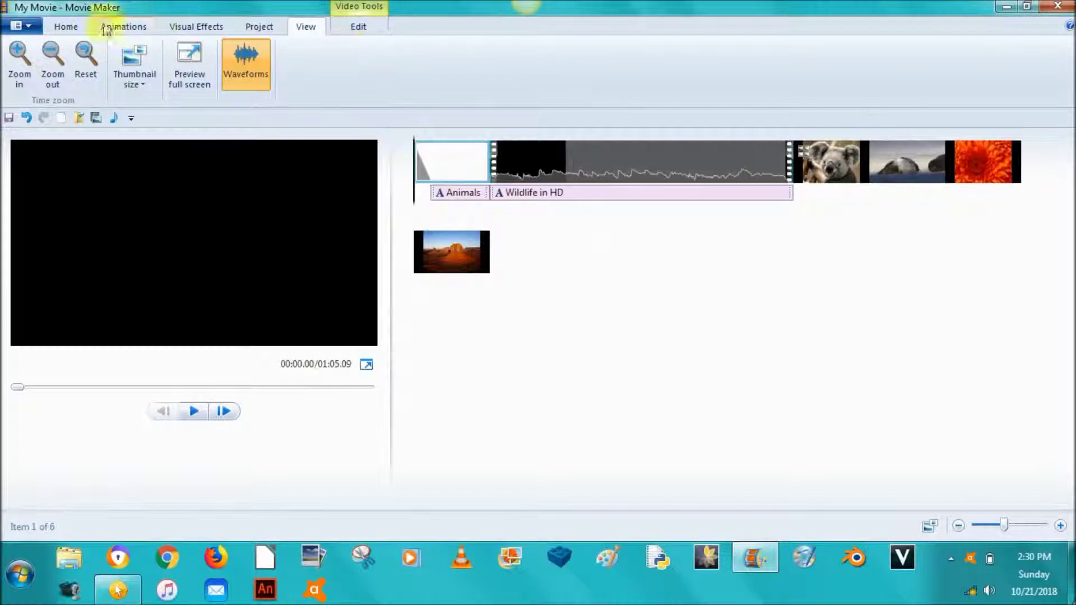
# Play the opening Animals title in the preview, pause it, and return the playhead to the start of the movie
pyautogui.click(66, 27)
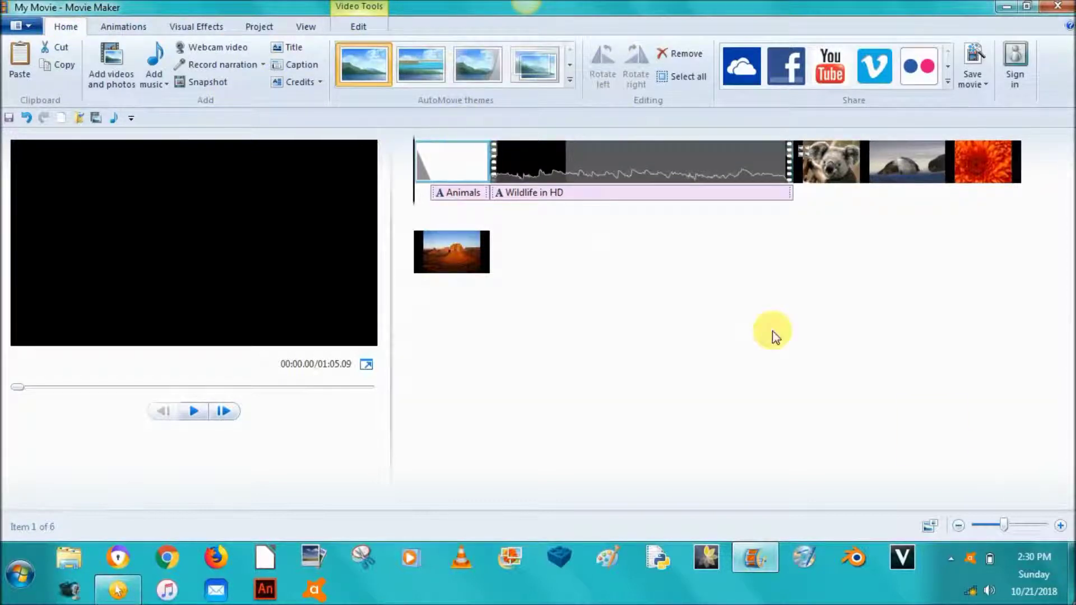
pyautogui.click(957, 526)
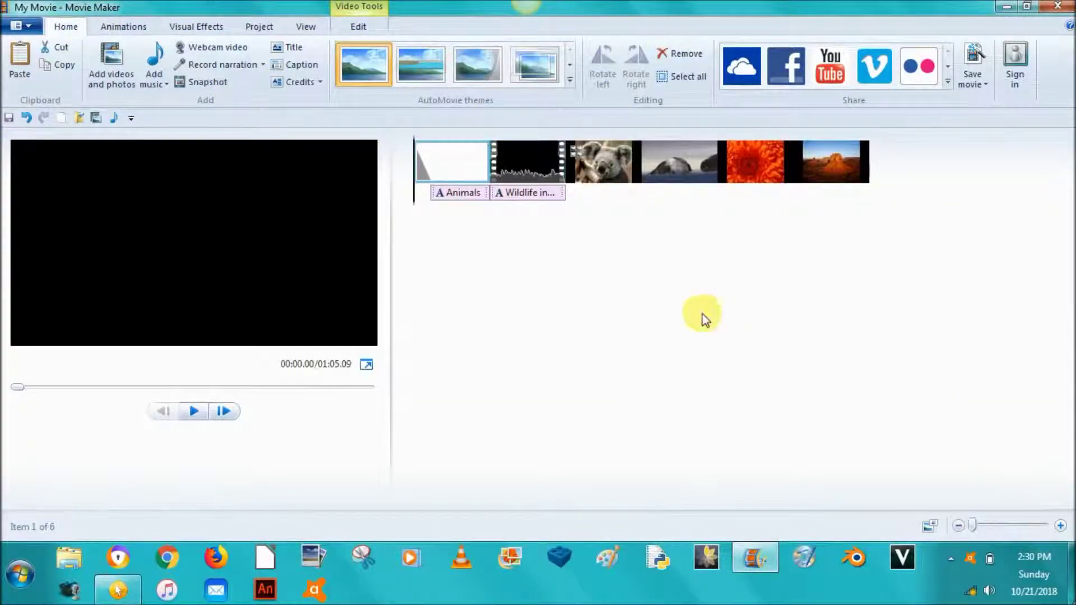
pyautogui.click(194, 412)
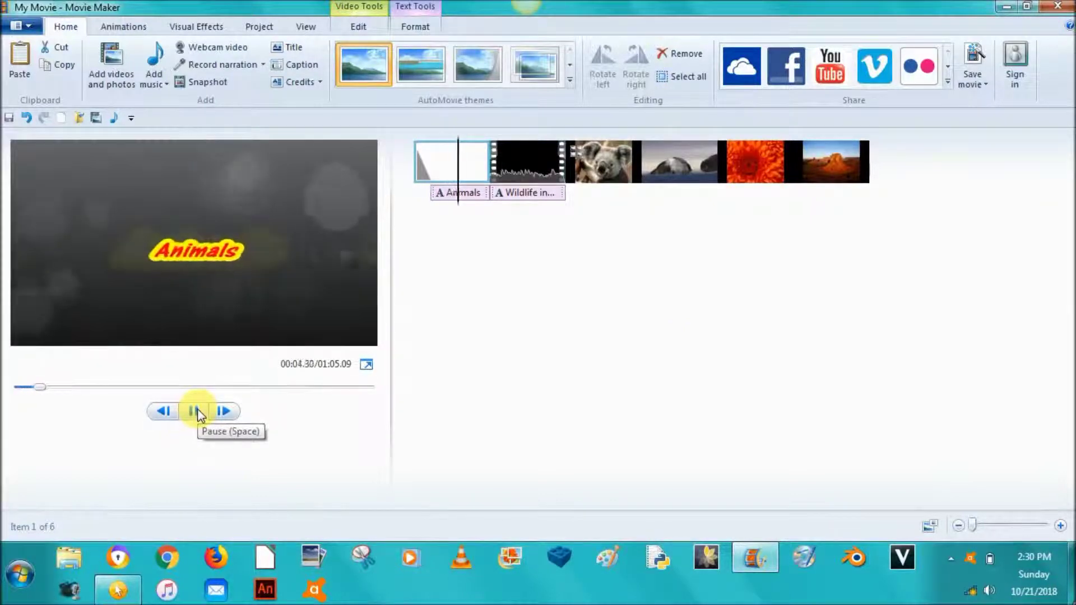
pyautogui.click(191, 411)
pyautogui.moveTo(42, 387); pyautogui.dragTo(12, 386)
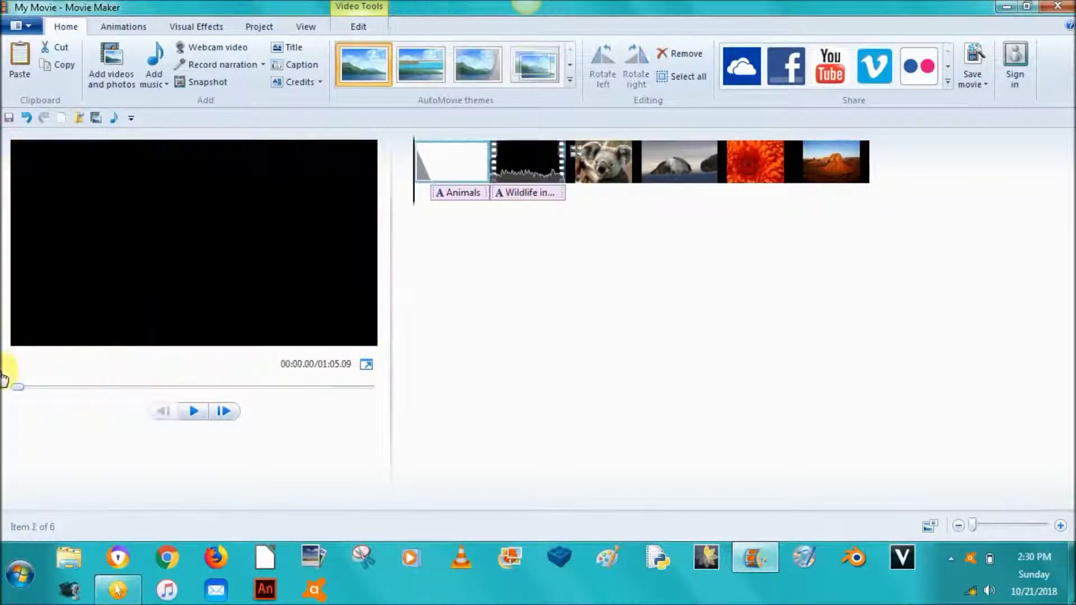
# Delete the "Wildlife in HD" caption beneath the wildlife video clip
pyautogui.click(540, 194)
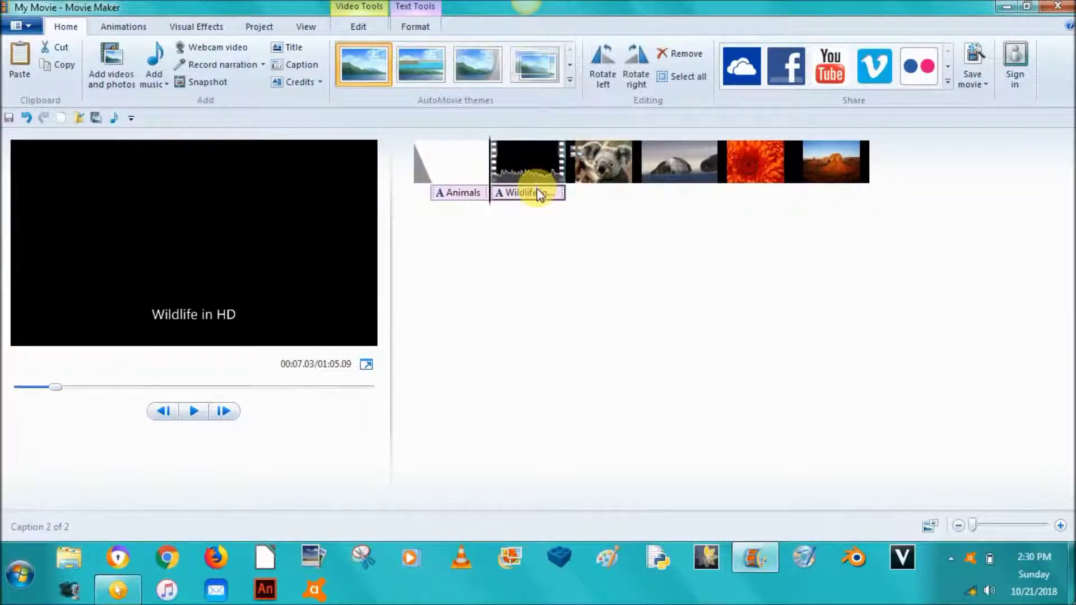
pyautogui.press('Delete')
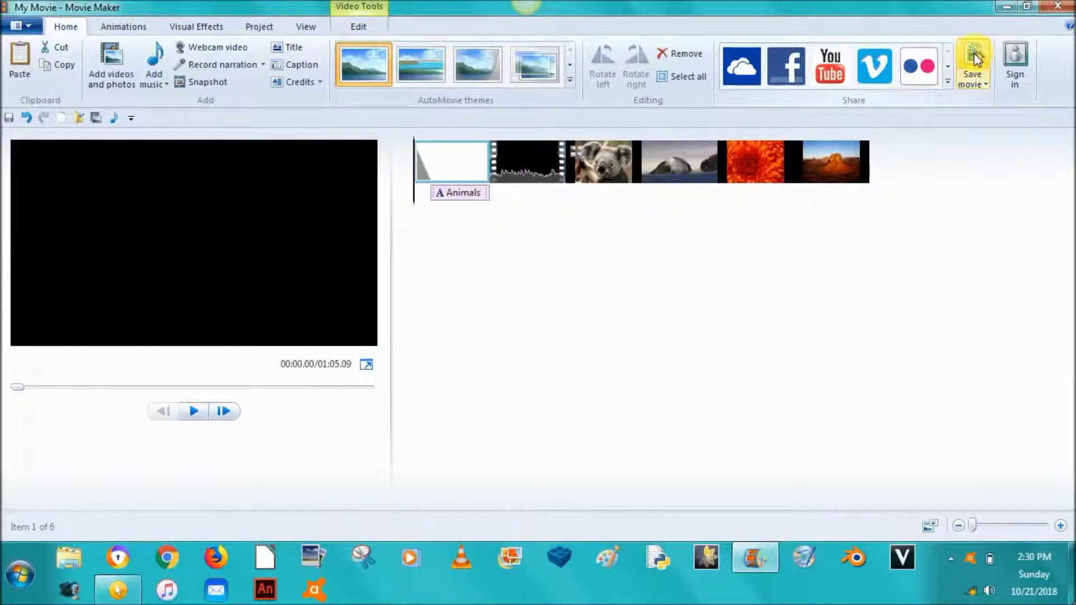
# Look over the movie saving settings and the project's file commands, and close both lists without choosing anything
pyautogui.click(980, 83)
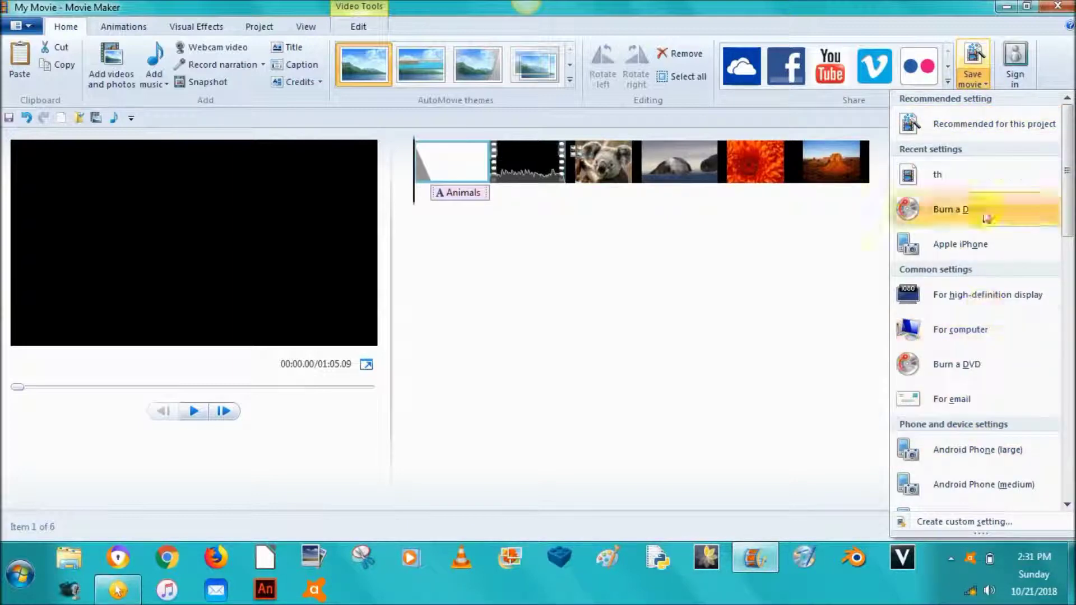
pyautogui.click(813, 280)
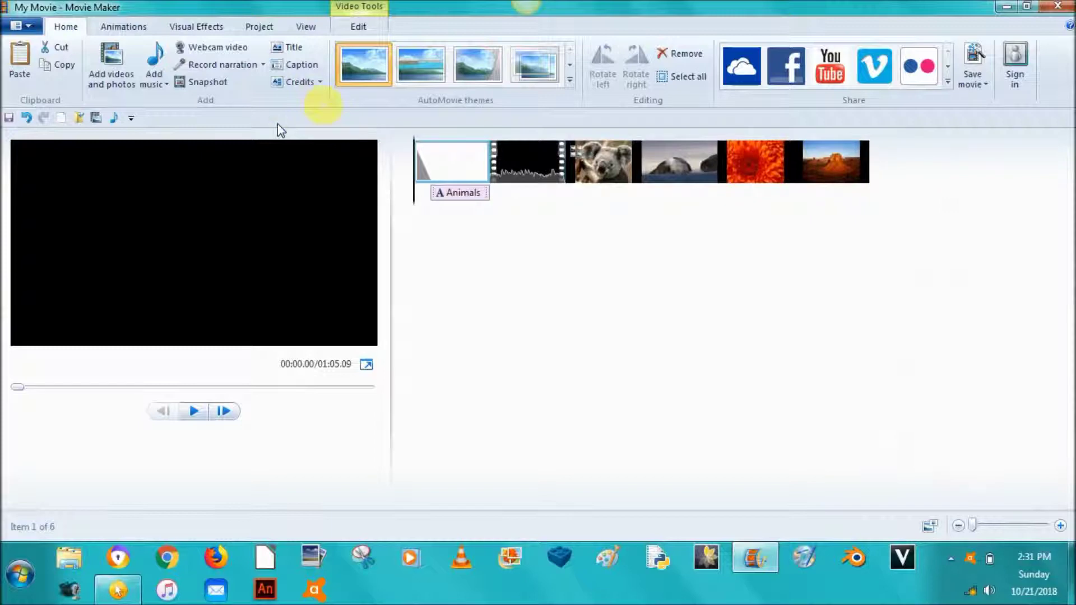
pyautogui.click(20, 31)
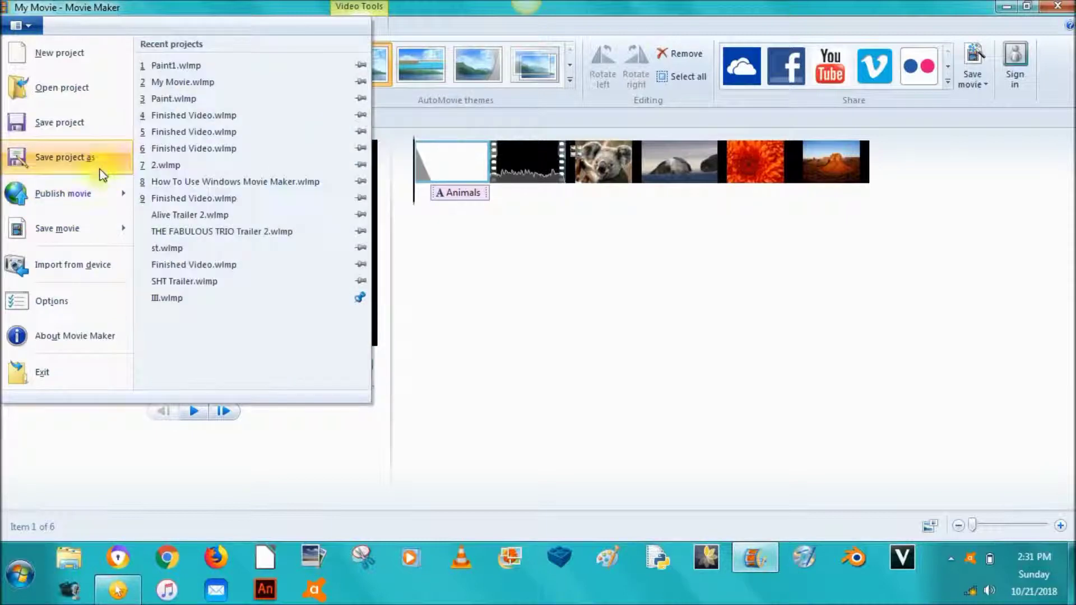
pyautogui.moveTo(100, 191)
pyautogui.moveTo(102, 240)
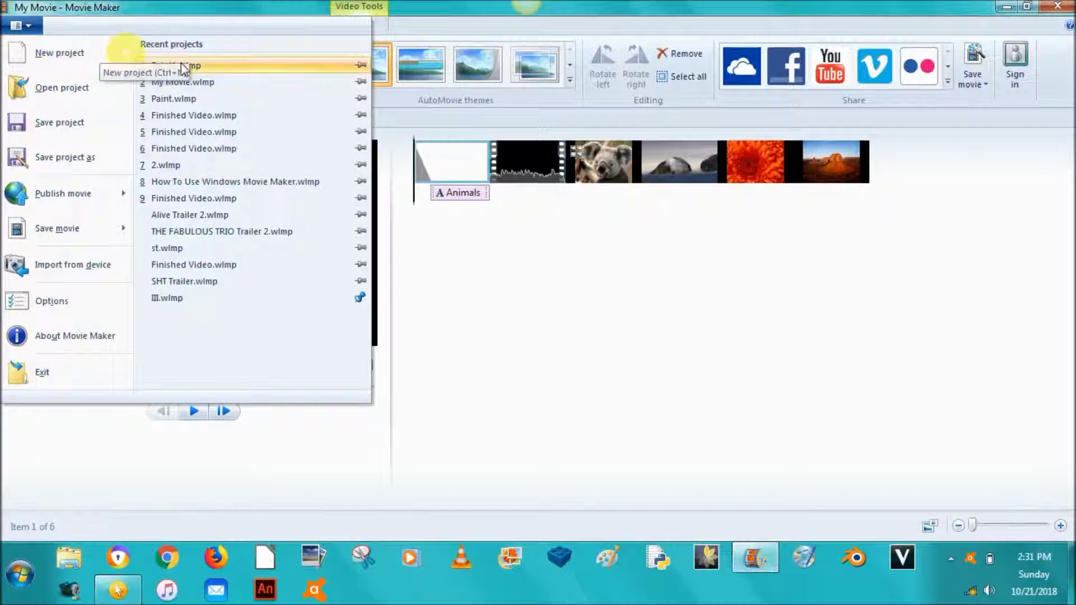
pyautogui.click(483, 346)
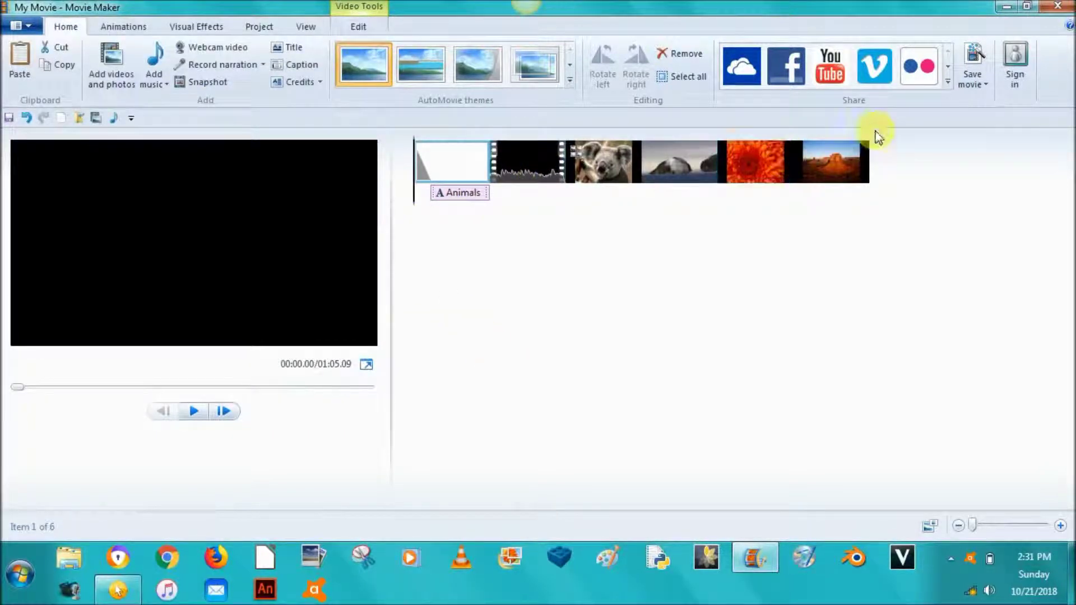
# Save the movie as an MPEG-4/H.264 video file named Animals in the Finished Video folder
pyautogui.click(964, 67)
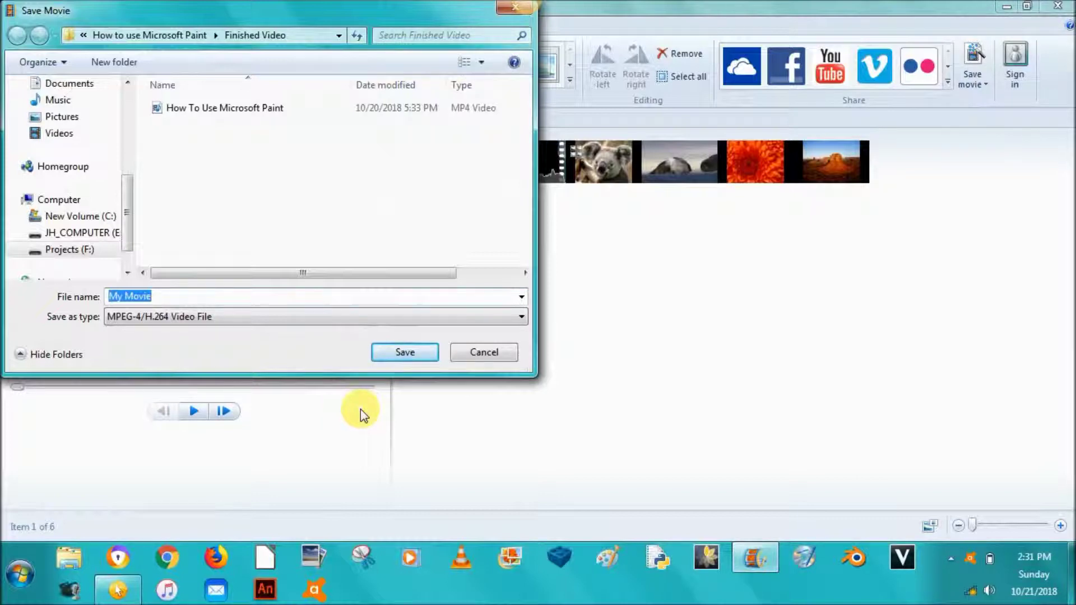
pyautogui.write('Animals')
pyautogui.click(426, 352)
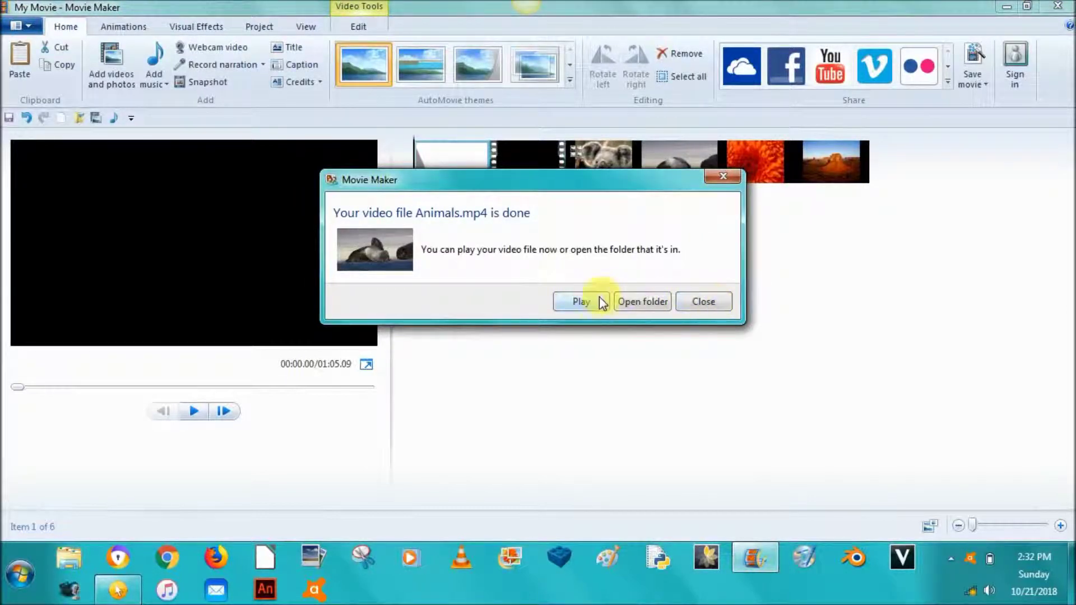
# Play the finished Animals video, and close the media player
pyautogui.click(598, 297)
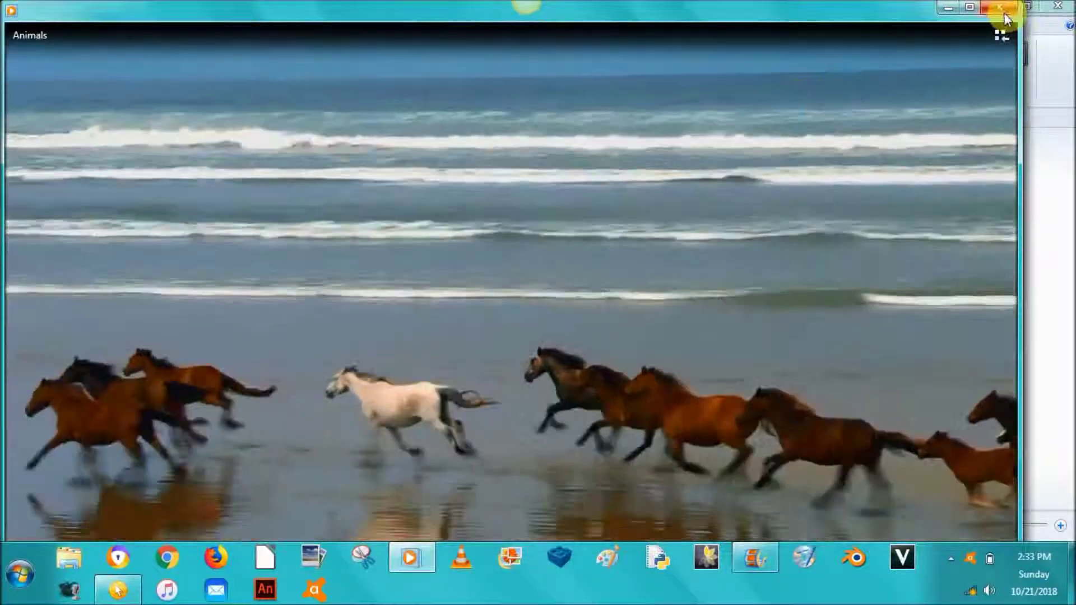
pyautogui.click(1001, 8)
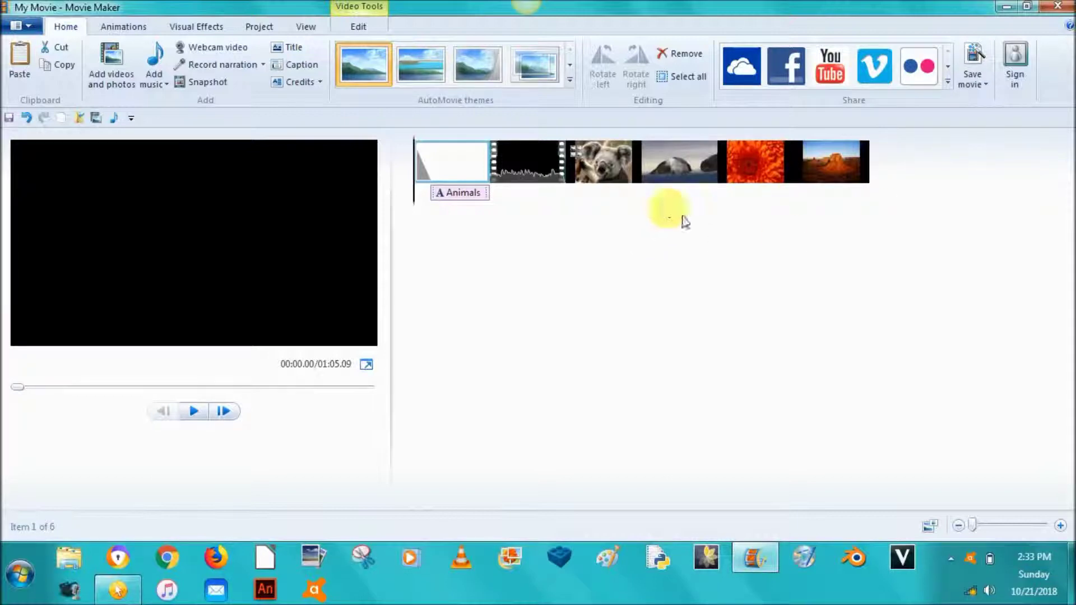
# Exit the program, saving the project as "animals" in the How to use Microsoft Paint folder
pyautogui.click(1058, 8)
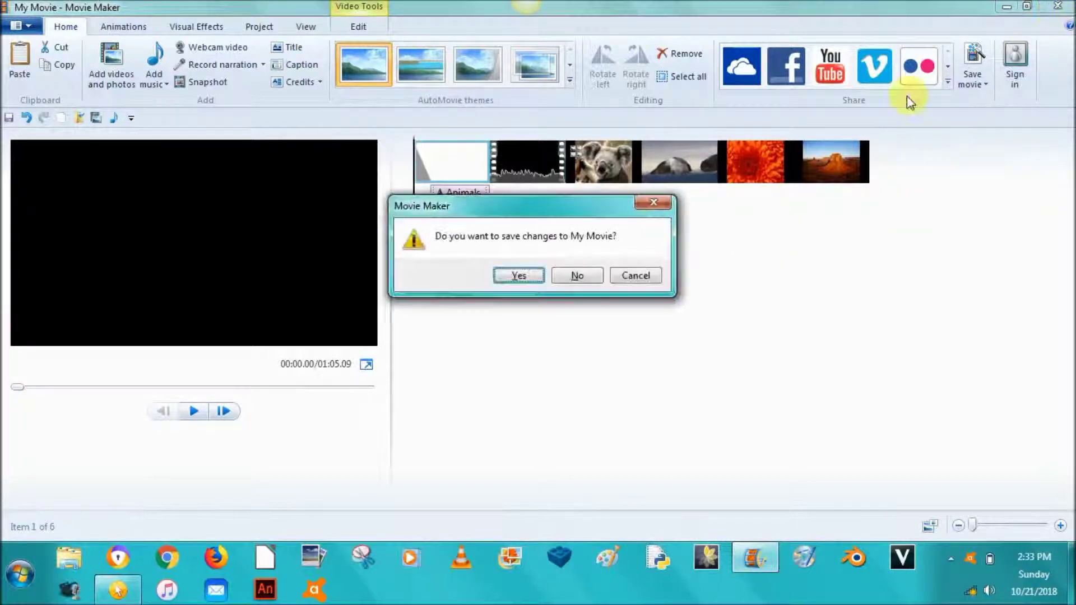
pyautogui.click(513, 274)
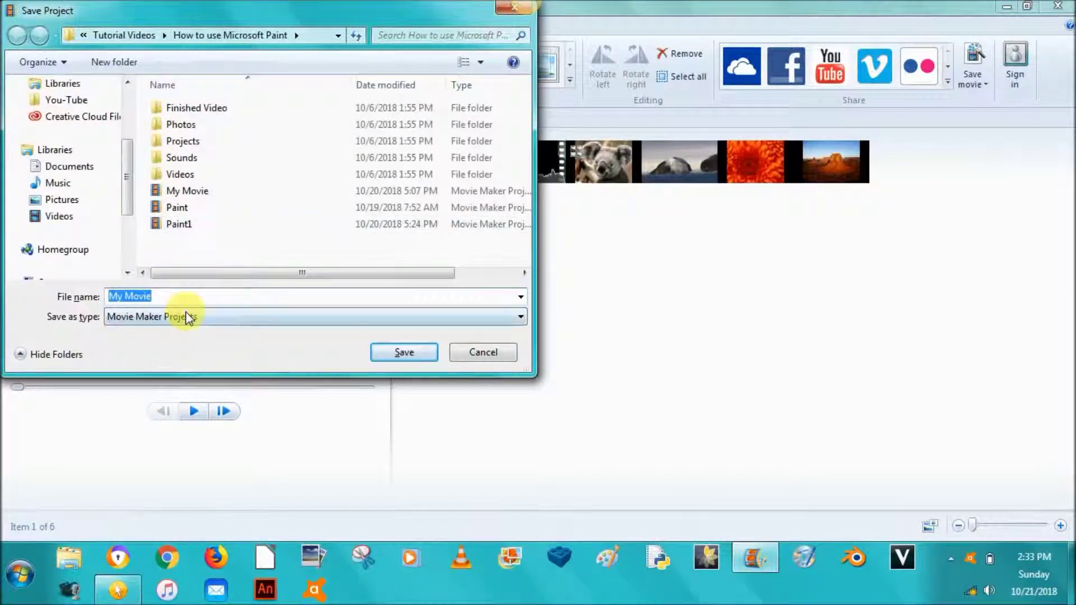
pyautogui.write('animals')
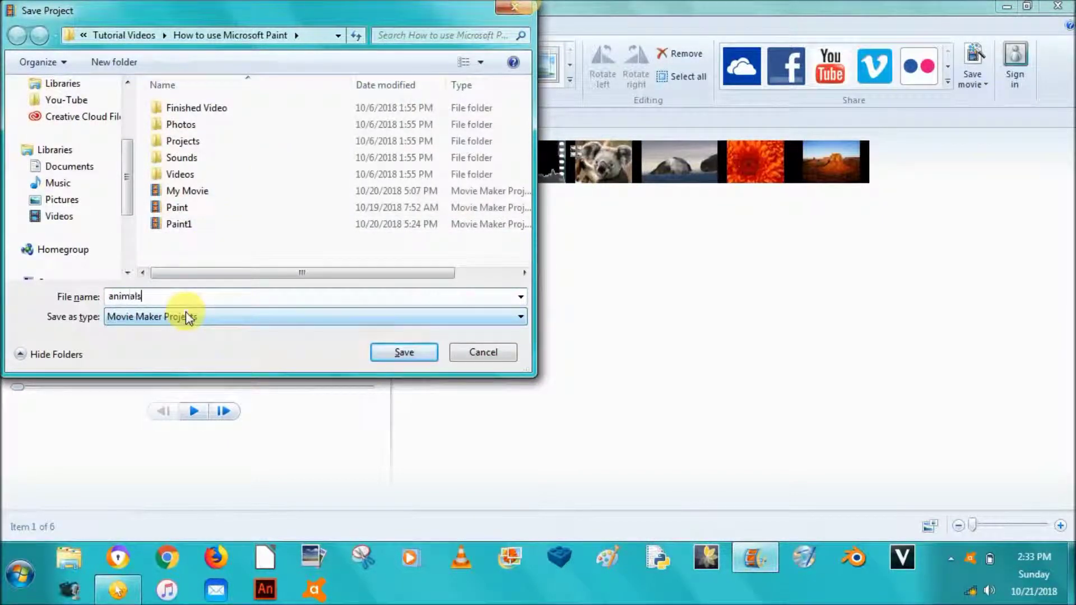
pyautogui.click(412, 351)
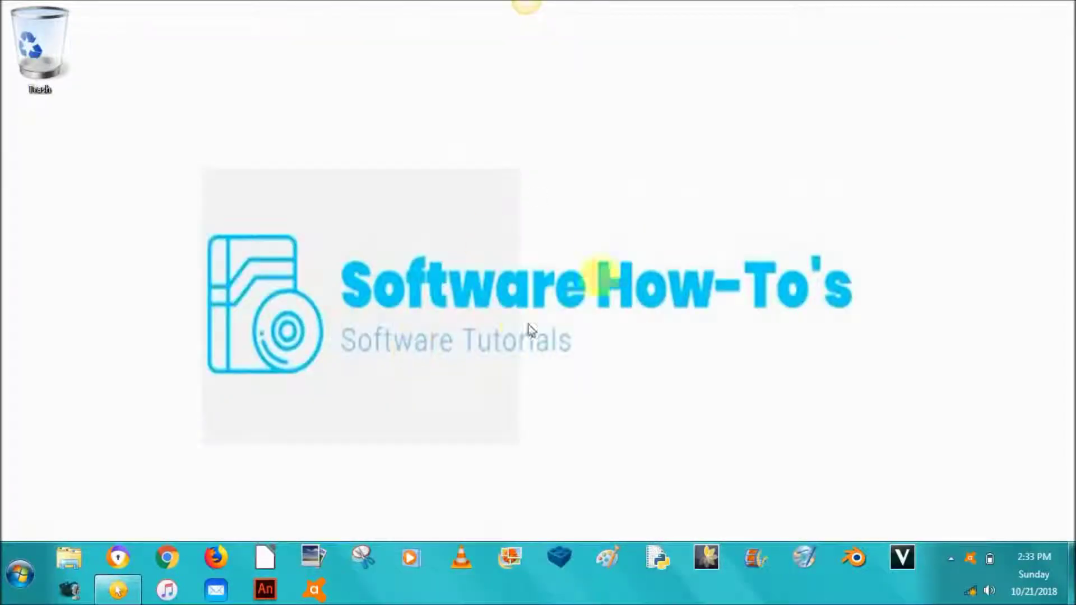